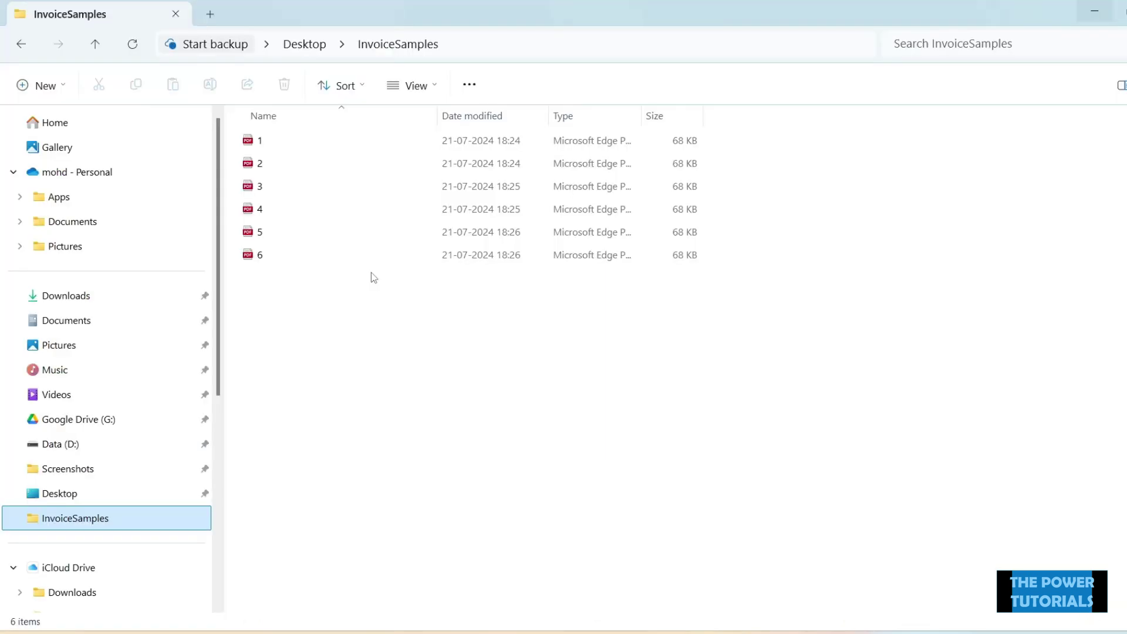
# Open invoice PDF 1 from the InvoiceSamples folder to view its layout, and minimise it.
pyautogui.doubleClick(283, 146)
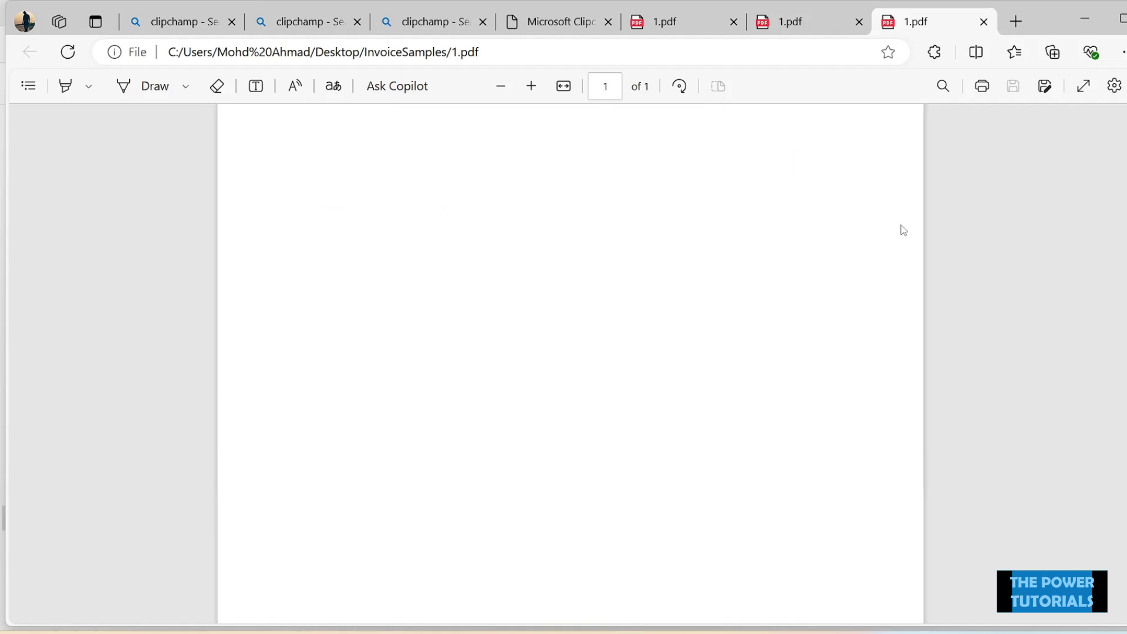
pyautogui.click(1084, 18)
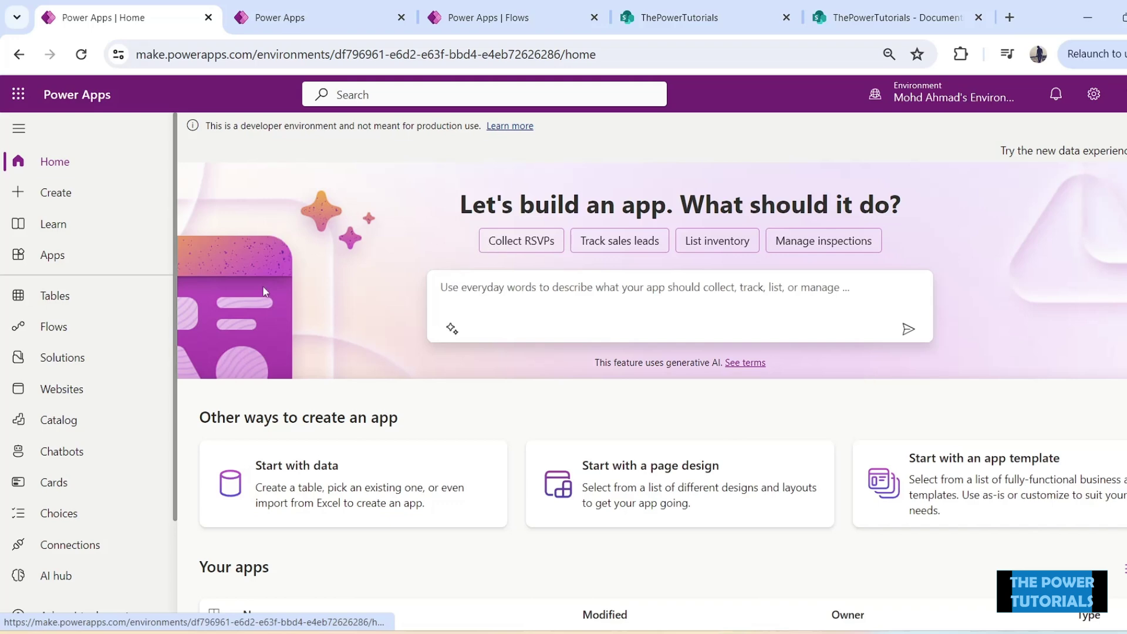
# From the AI hub's AI models, create a custom model for extracting custom information from documents.
pyautogui.scroll(-4, 281, 287)
pyautogui.scroll(-2, 122, 418)
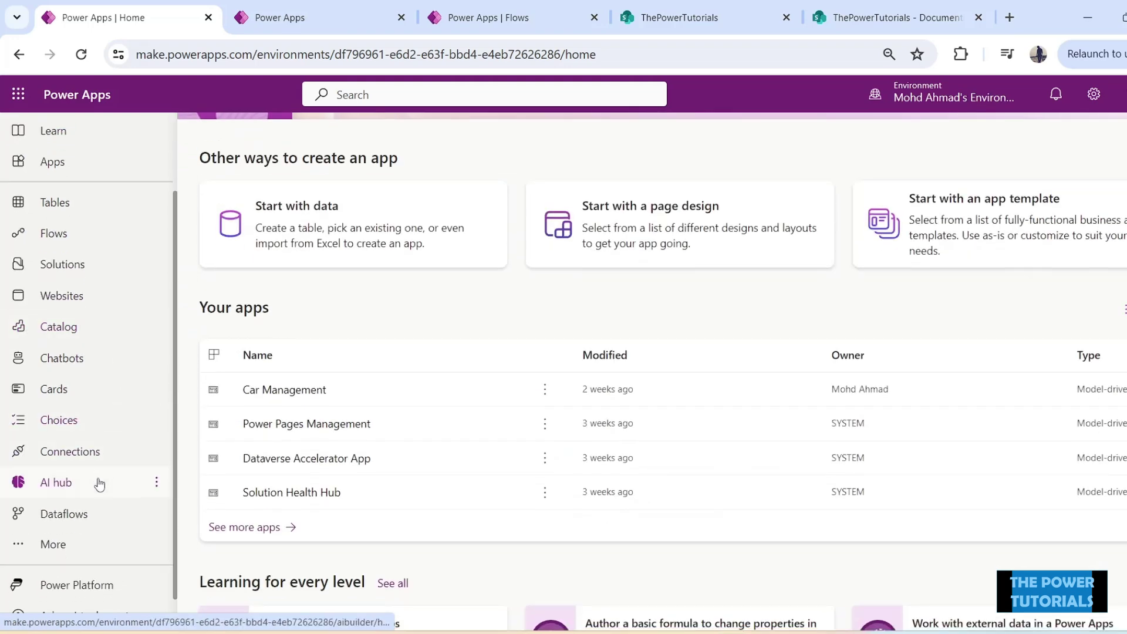
pyautogui.click(66, 494)
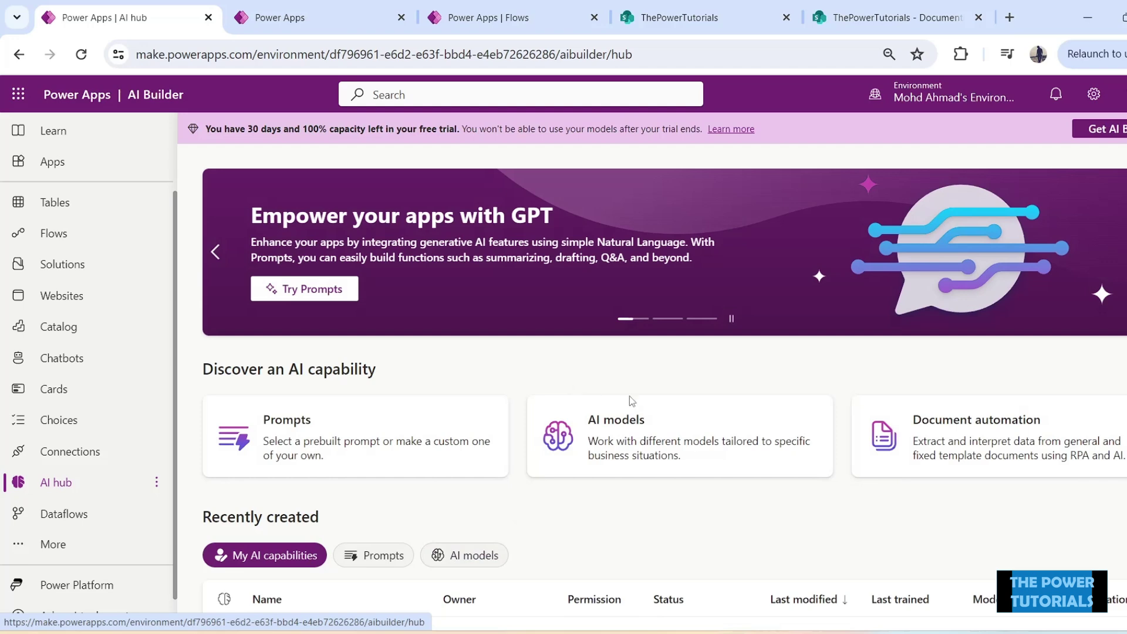
pyautogui.click(660, 445)
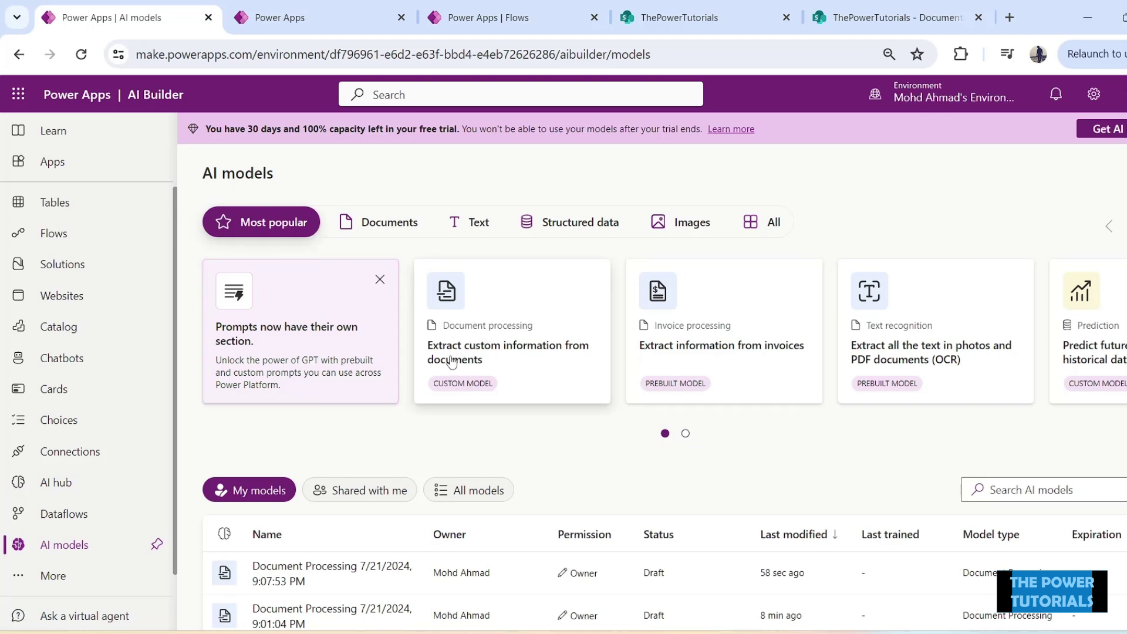
pyautogui.click(555, 310)
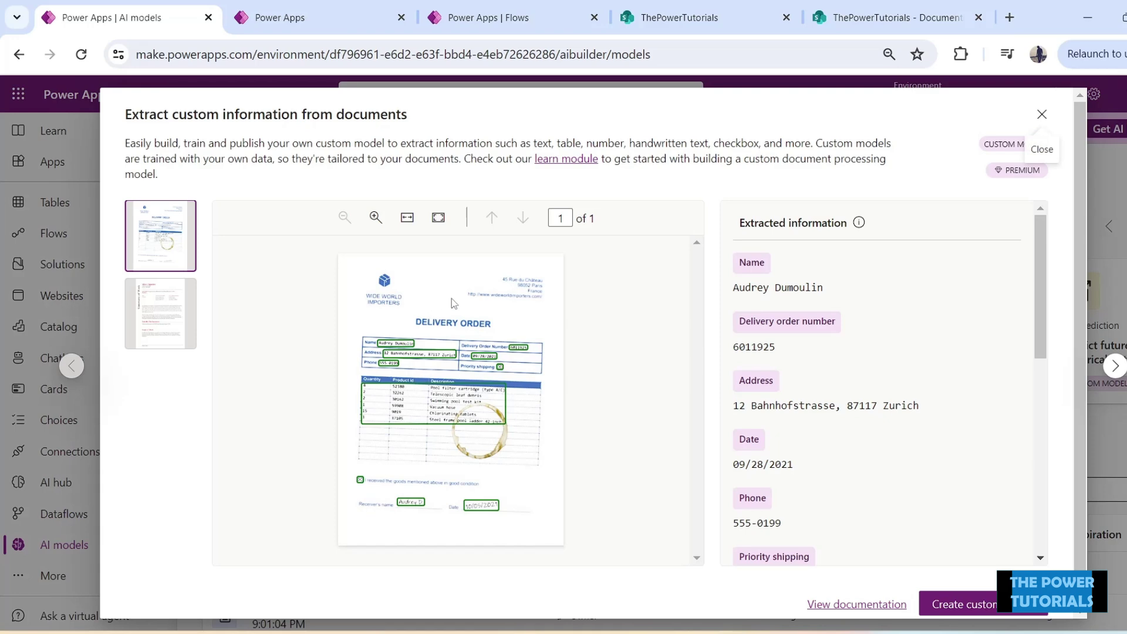
pyautogui.click(967, 609)
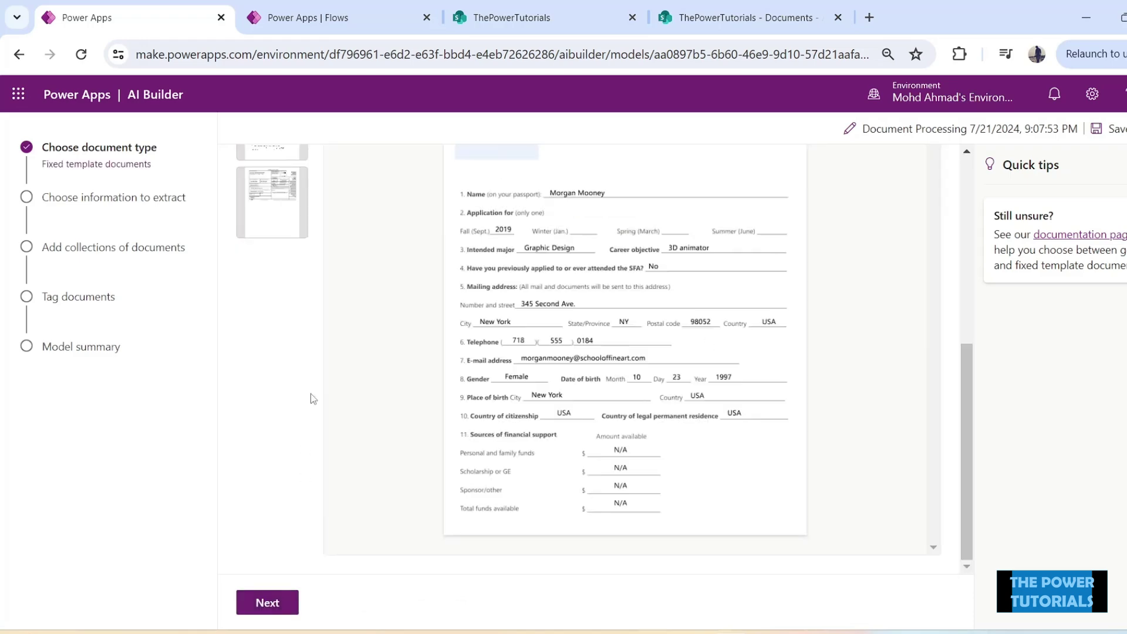
# Review the document types, keep Fixed template documents for the model, and continue to choosing the information to extract.
pyautogui.scroll(6, 304, 450)
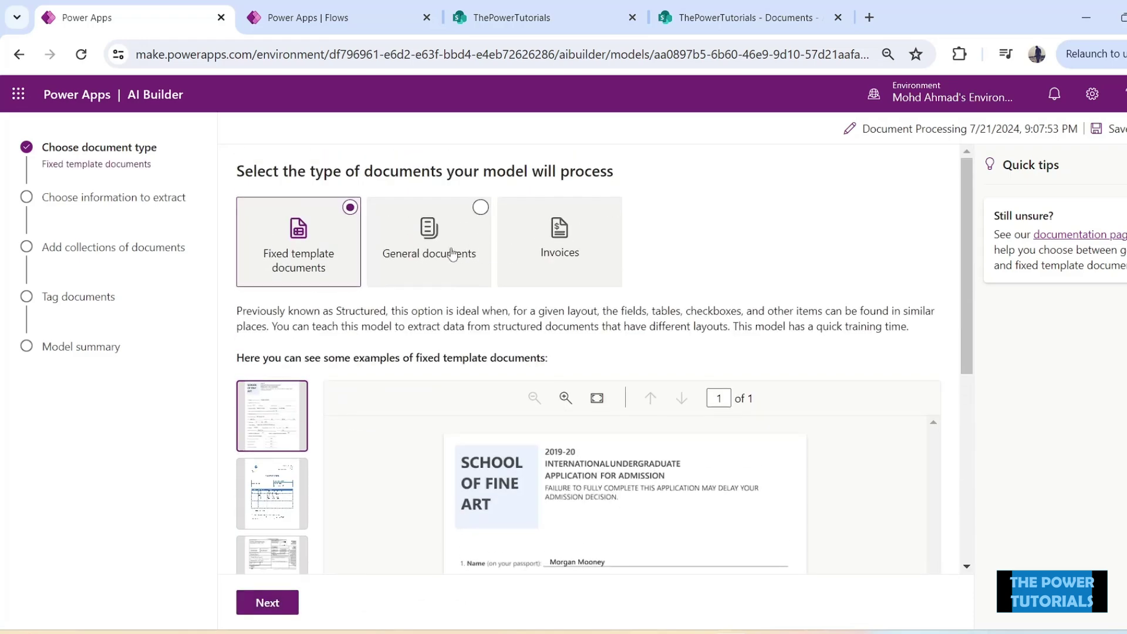
pyautogui.scroll(-4, 505, 276)
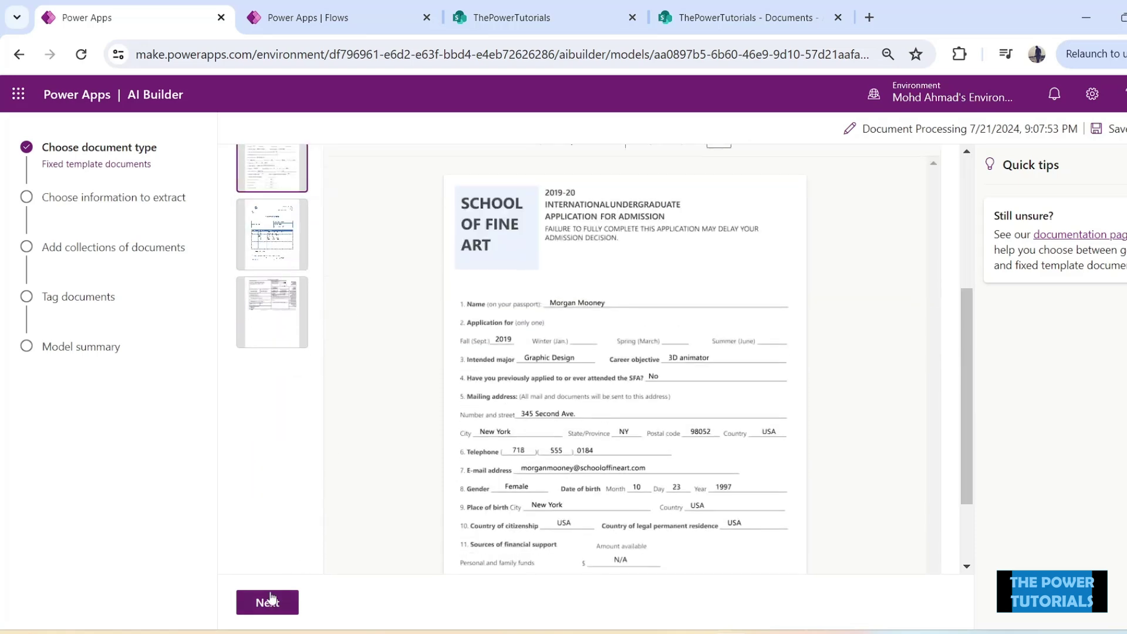
pyautogui.click(271, 596)
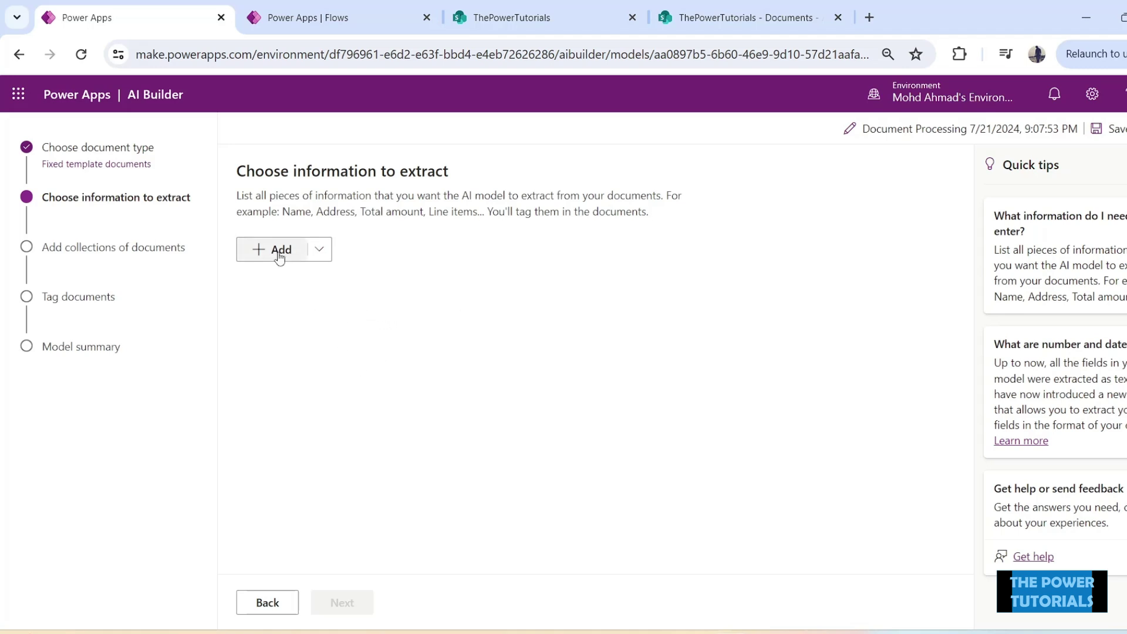
# Check the invoice number label in 1.pdf and add a text field named Invoice# to the information to extract.
pyautogui.moveTo(696, 631)
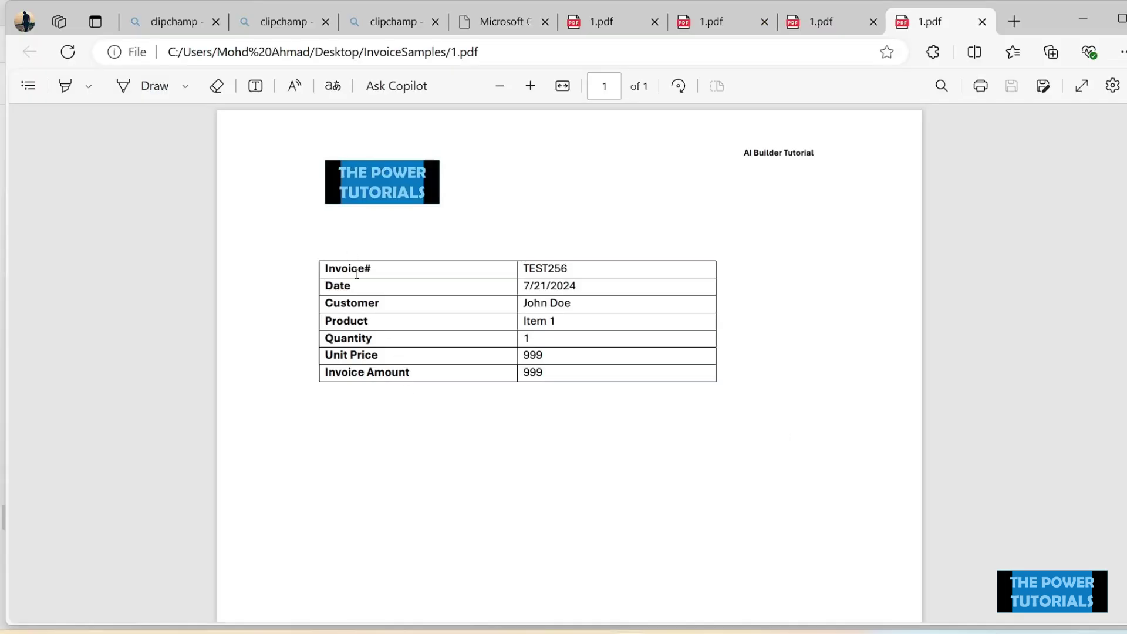
pyautogui.moveTo(382, 272); pyautogui.dragTo(335, 270)
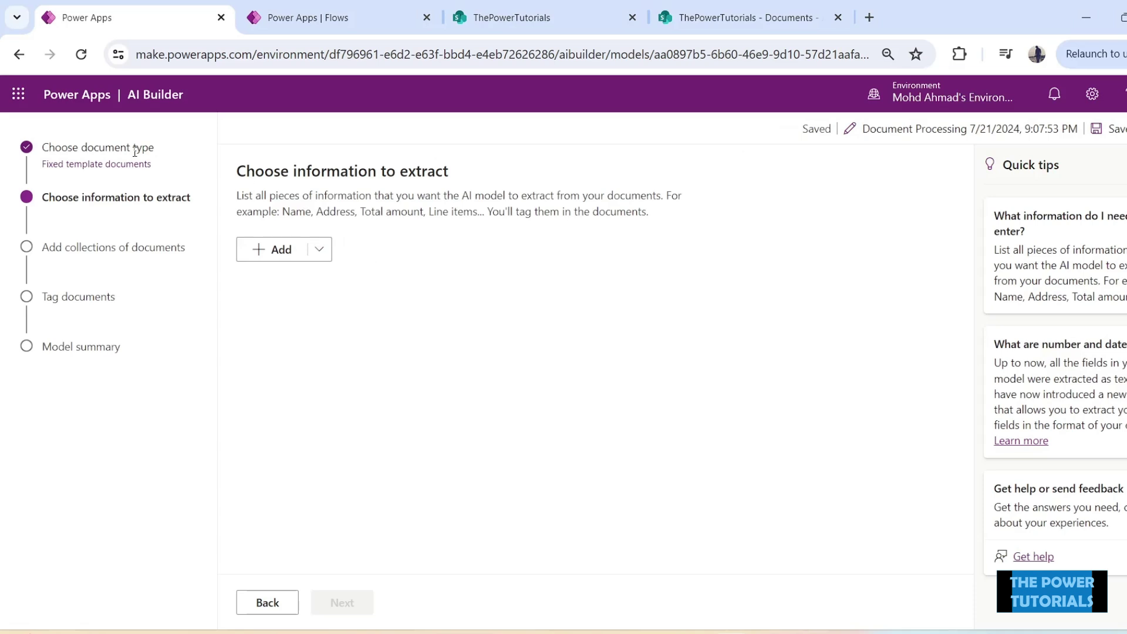
pyautogui.click(279, 250)
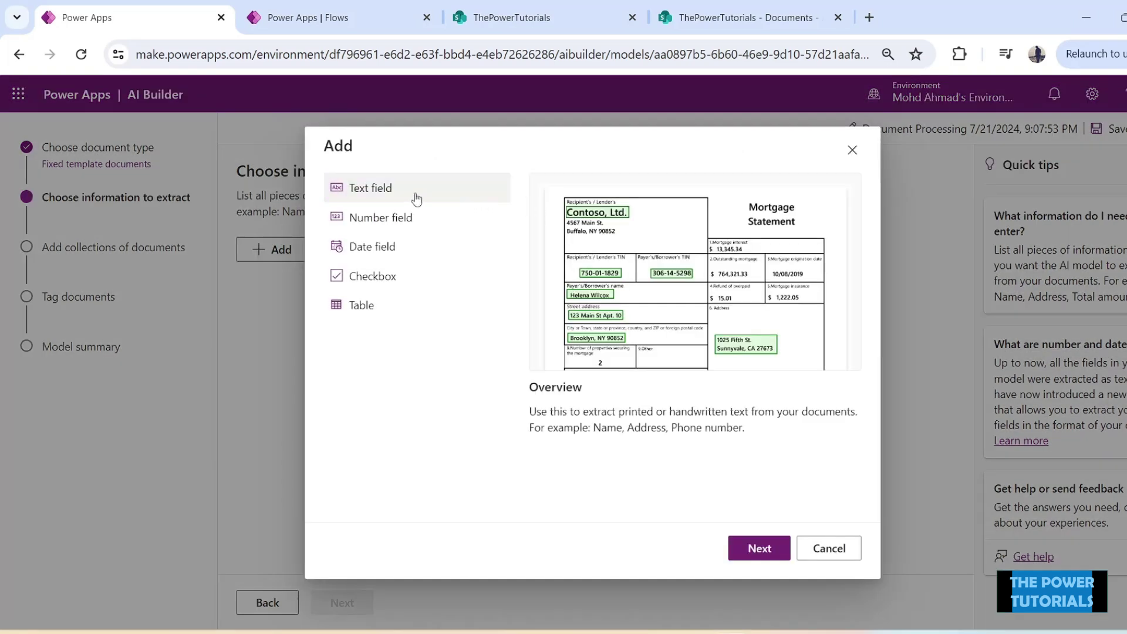
pyautogui.click(759, 547)
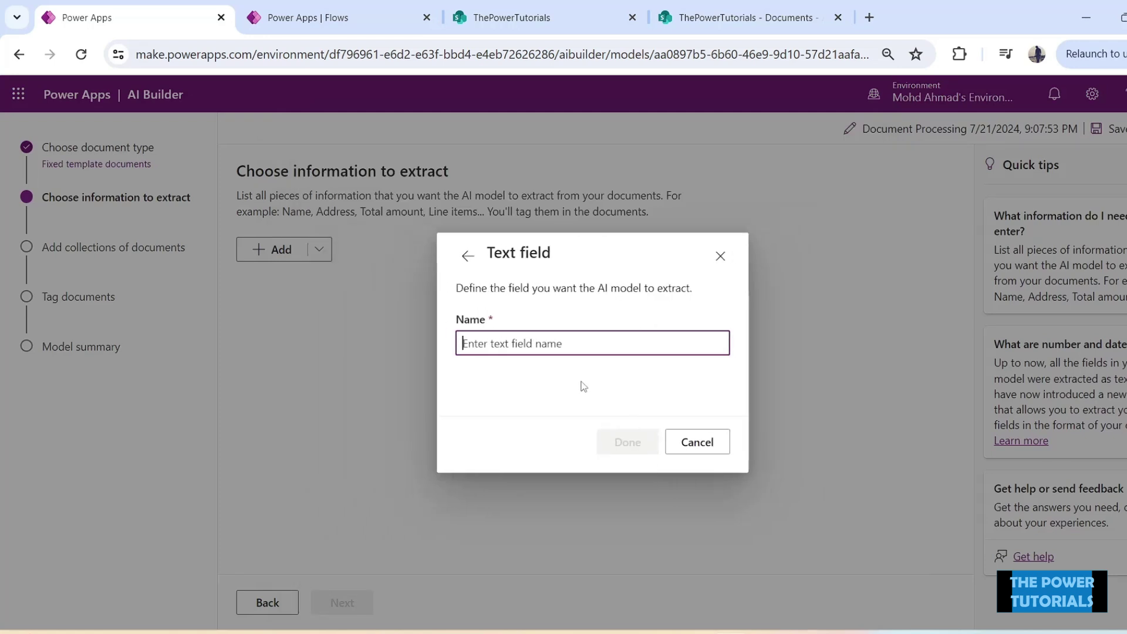
pyautogui.write('In')
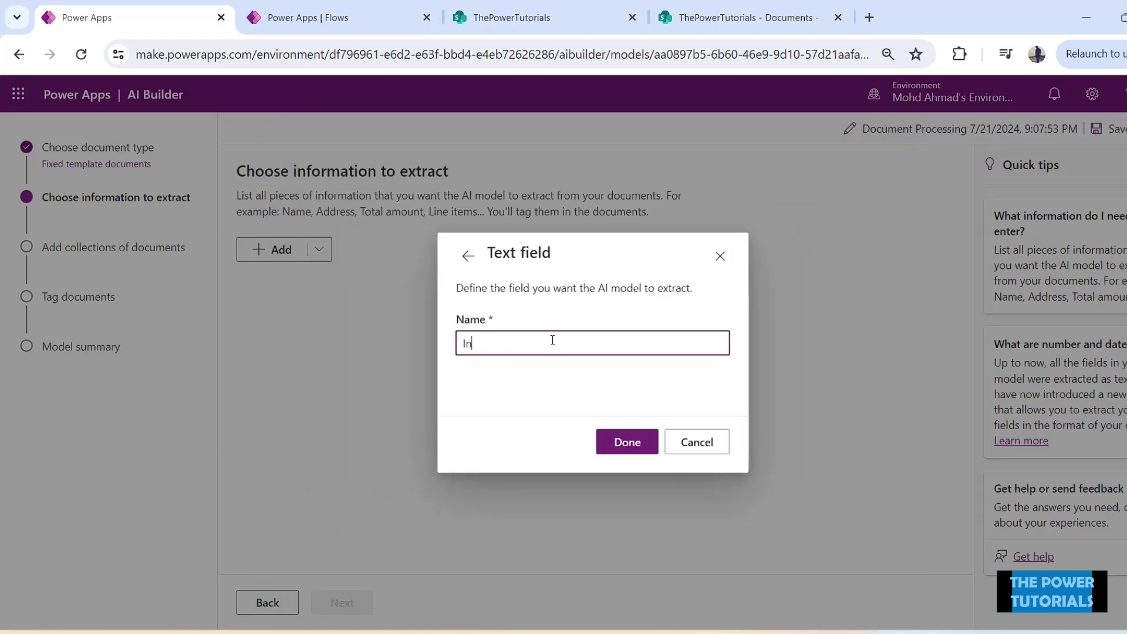
pyautogui.write('voice')
pyautogui.press('BackSpace')
pyautogui.press('BackSpace')
pyautogui.press('BackSpace')
pyautogui.write('ice#')
pyautogui.click(627, 442)
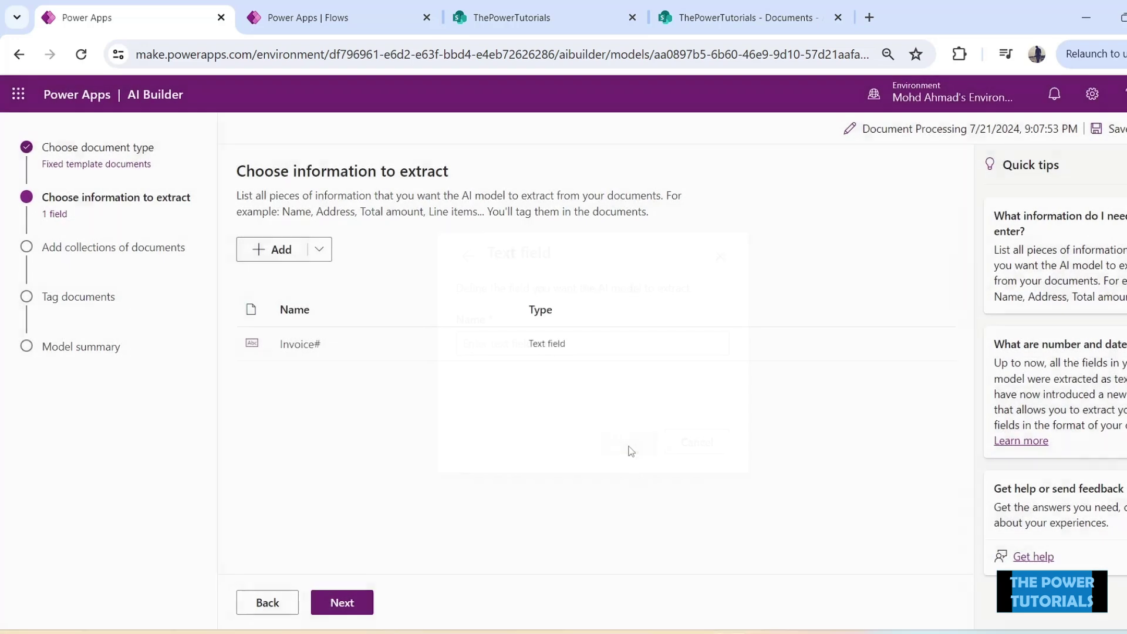
# Add a date field named Invoice Date with the format Month, Day, Year.
pyautogui.click(276, 250)
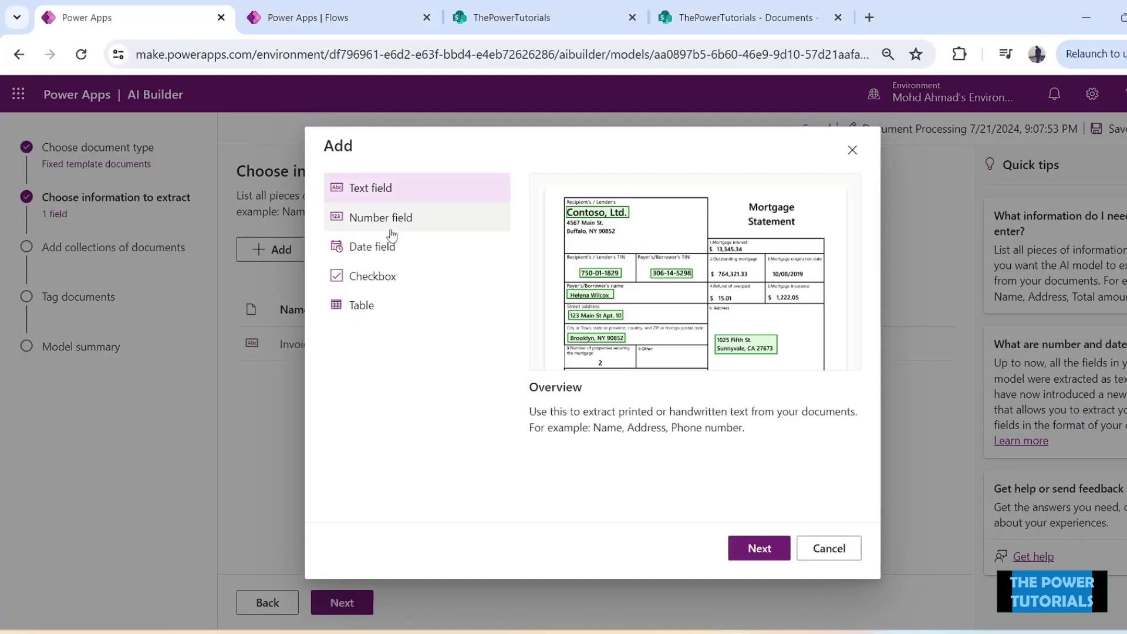
pyautogui.click(380, 249)
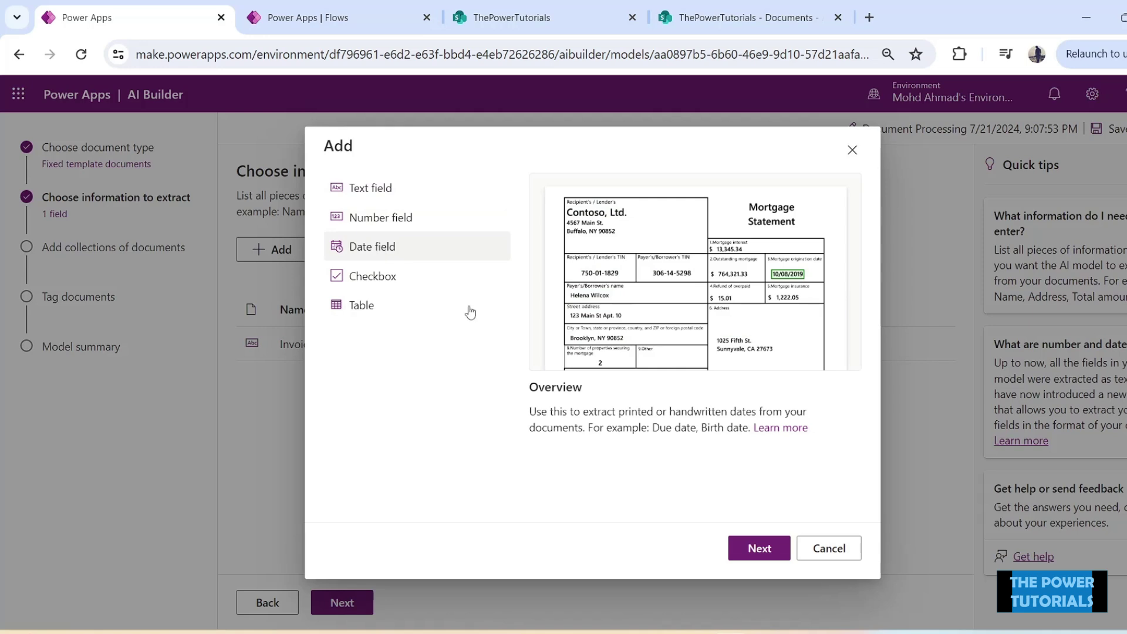
pyautogui.click(762, 549)
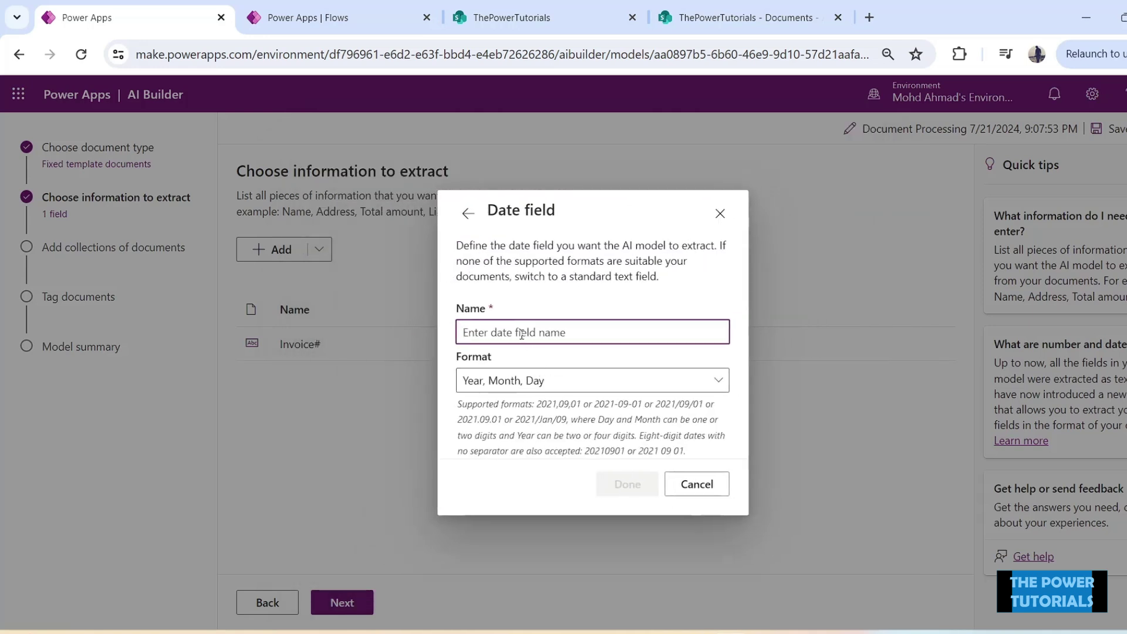
pyautogui.write('Invoice Date')
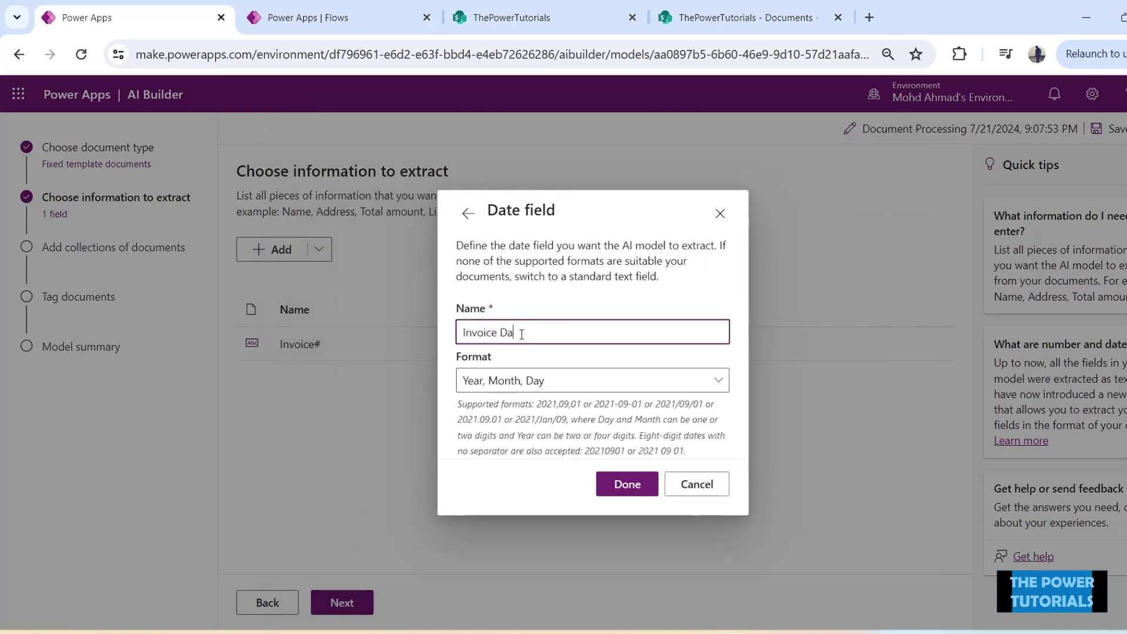
pyautogui.click(496, 389)
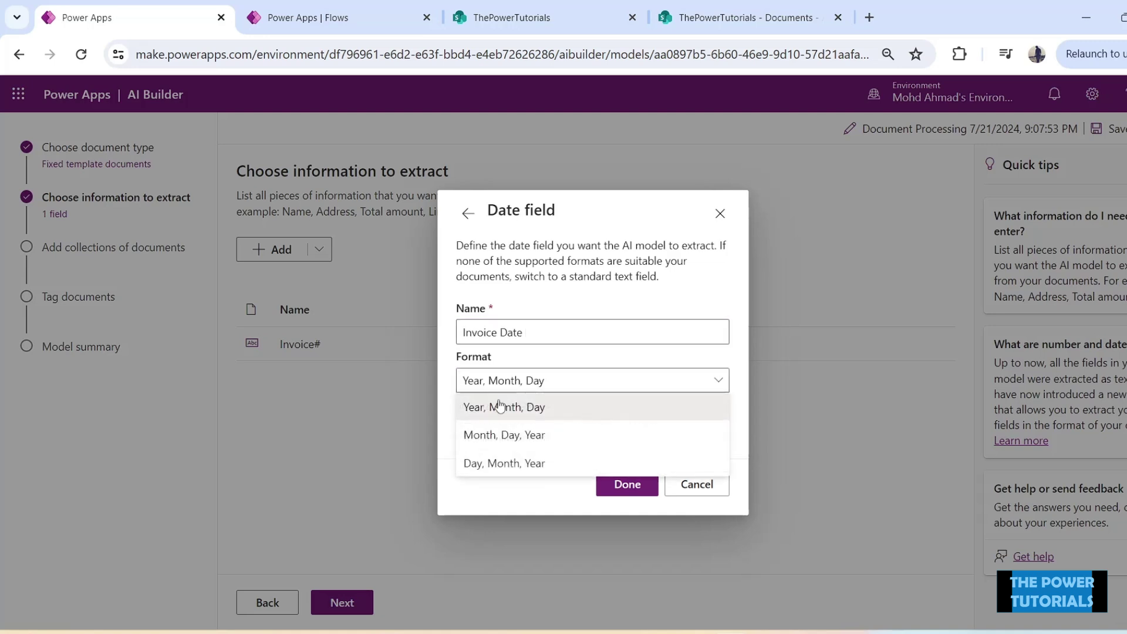
pyautogui.click(514, 437)
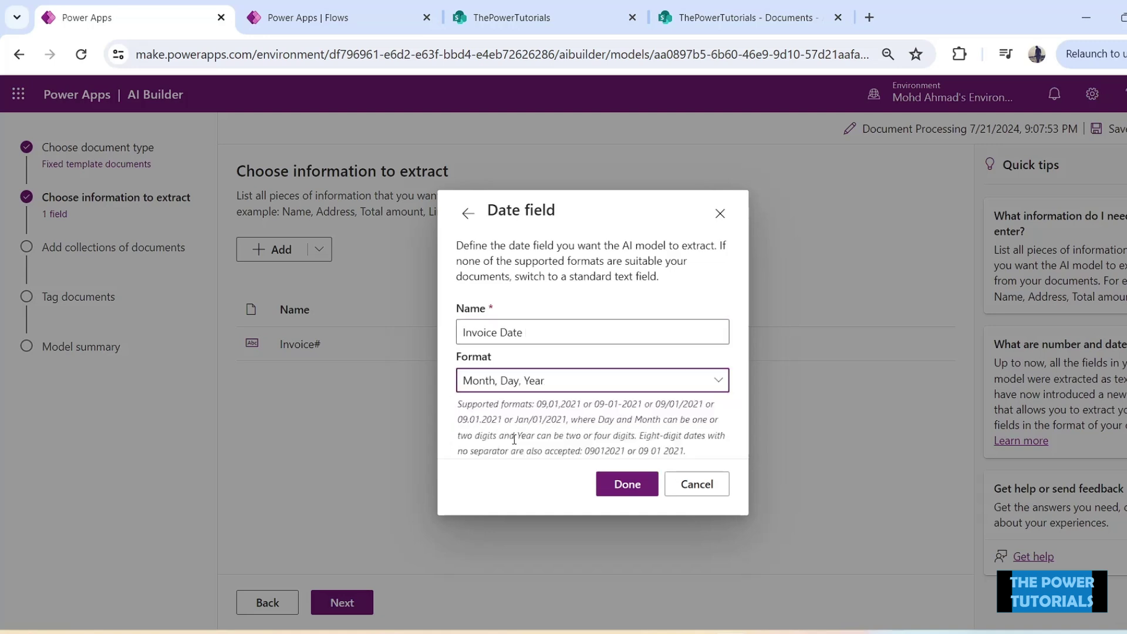
pyautogui.click(627, 485)
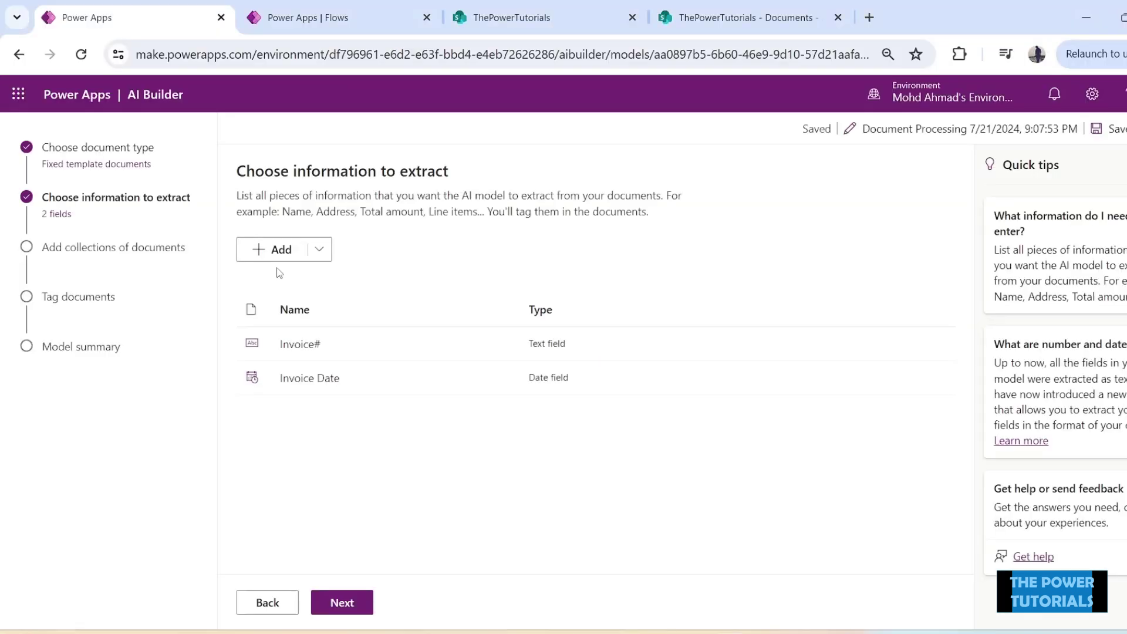
# Add the text fields Customer Name and Product and the number fields Quantity, Unit Price and Invoice Value.
pyautogui.click(272, 249)
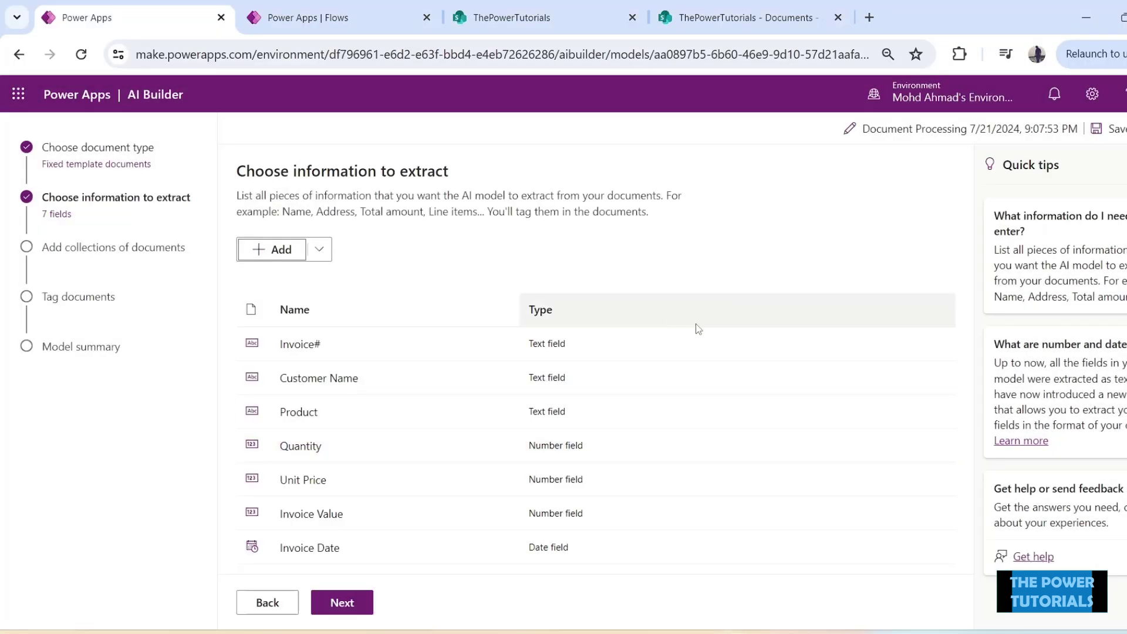
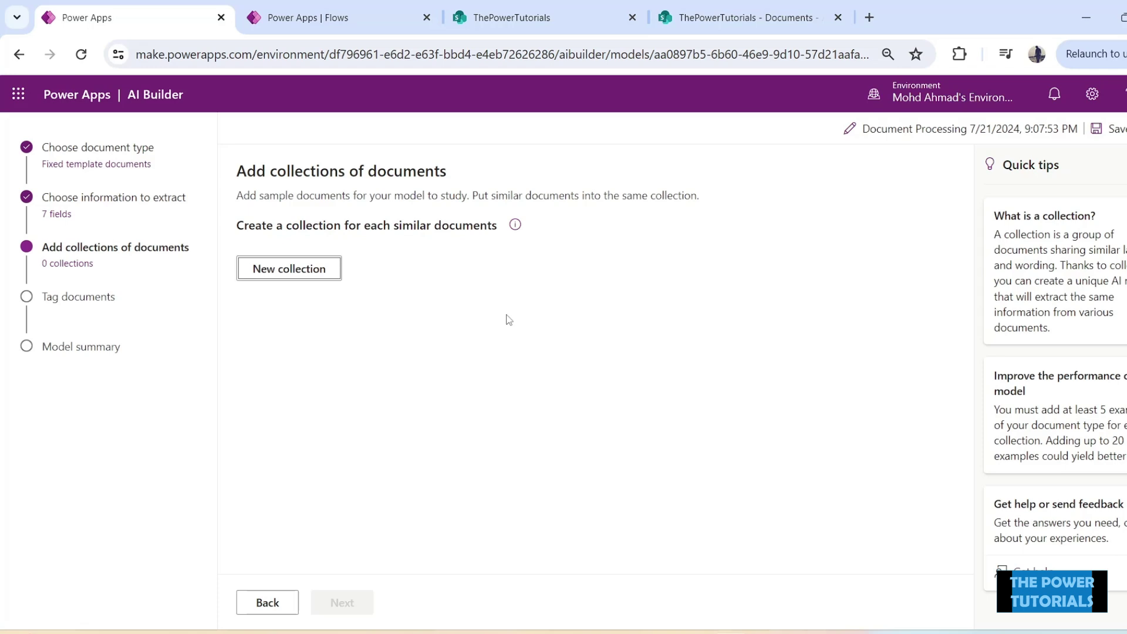
# Create a new document collection and choose My device as the source for its sample documents.
pyautogui.click(327, 268)
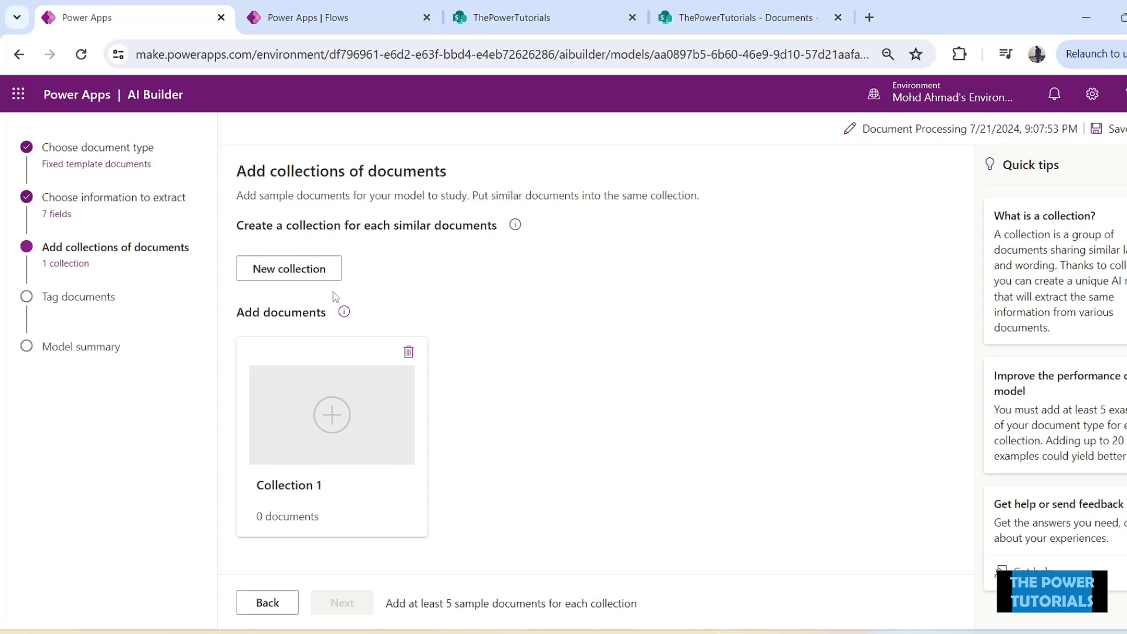
pyautogui.click(332, 415)
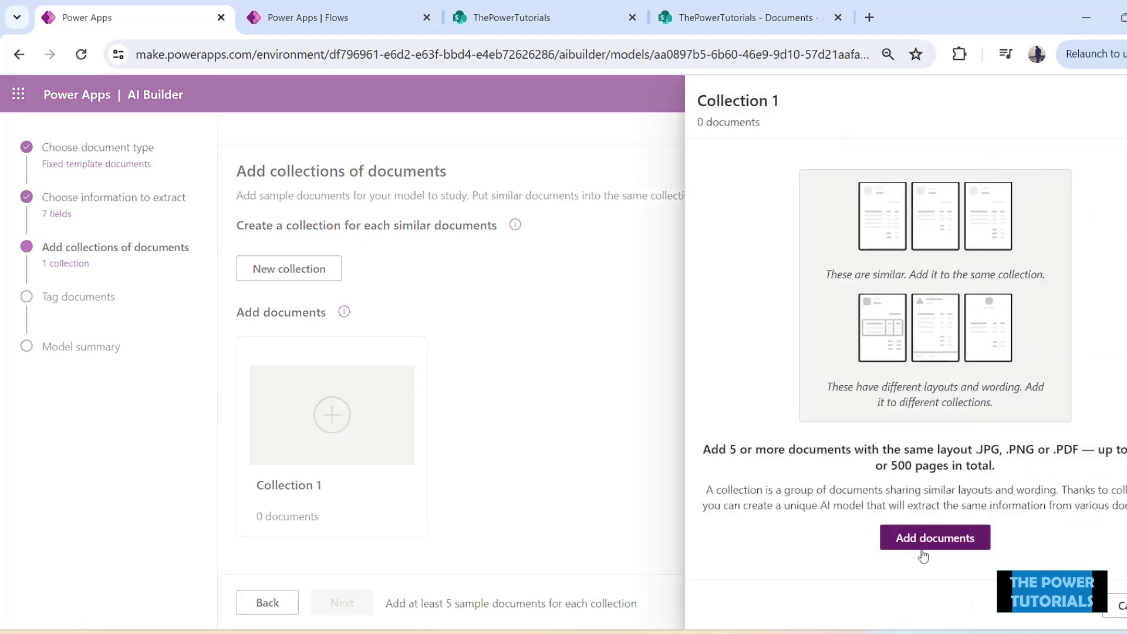
pyautogui.click(942, 541)
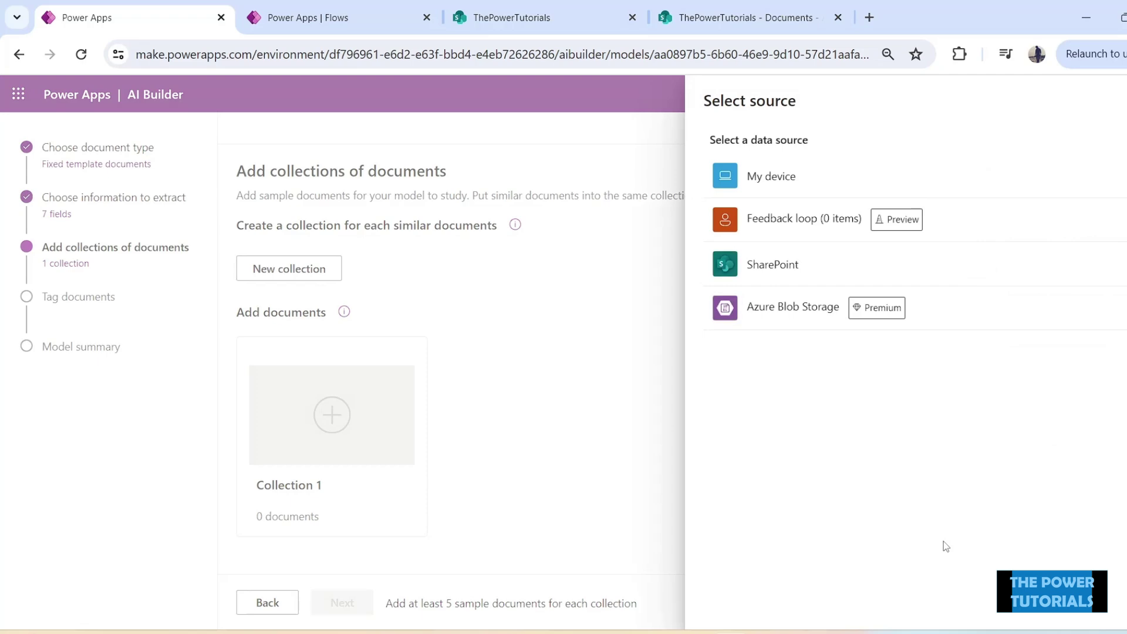
pyautogui.click(765, 177)
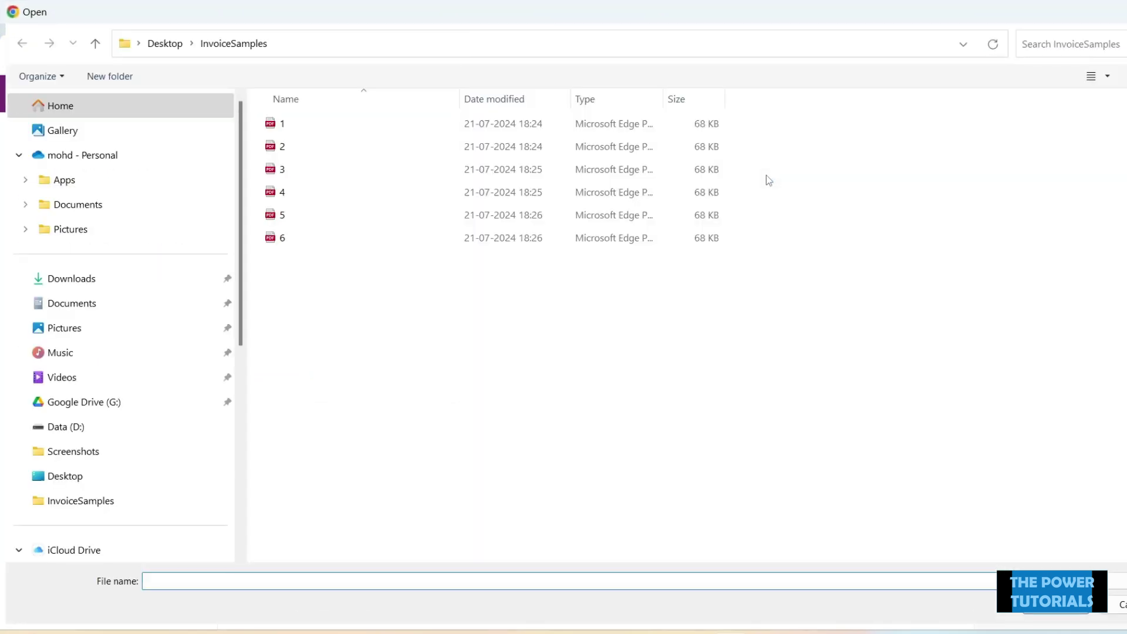
# Select invoice files 1 to 5 in the InvoiceSamples folder and upload them to Collection 1.
pyautogui.moveTo(503, 298); pyautogui.dragTo(176, 93)
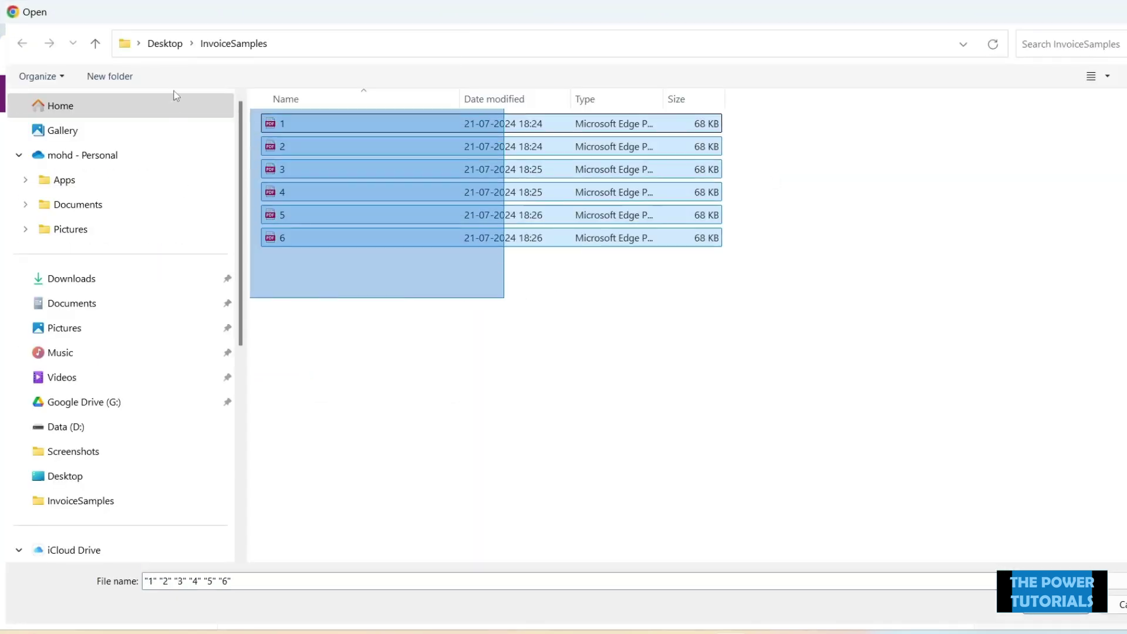
pyautogui.click(330, 292)
pyautogui.click(306, 217)
pyautogui.keyDown('shift'); pyautogui.click(289, 166); pyautogui.keyUp('shift')
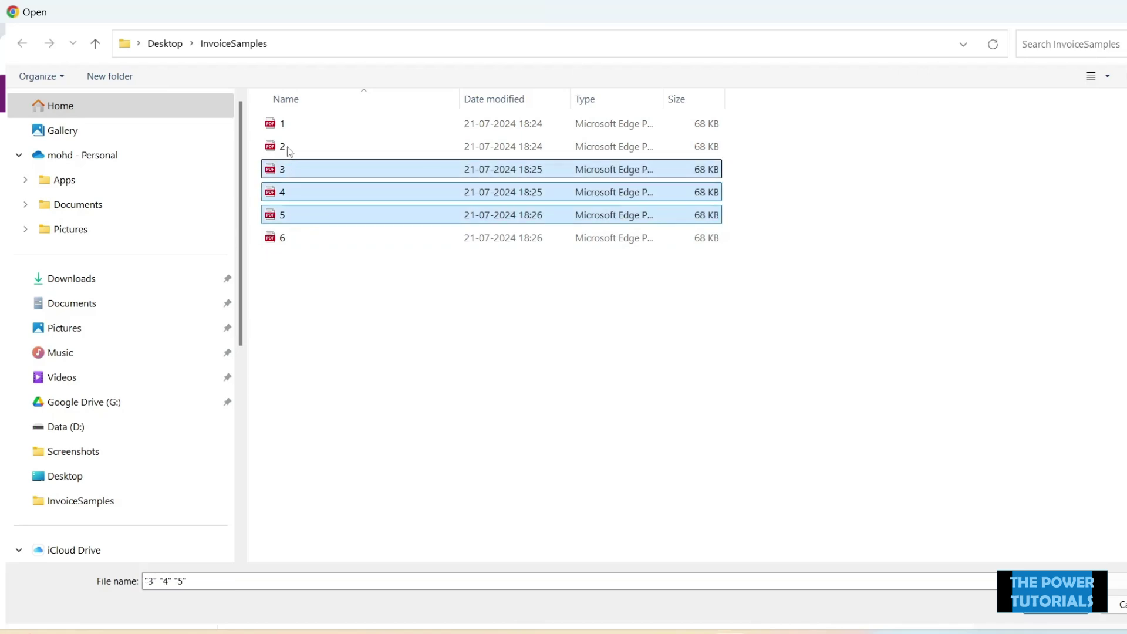
pyautogui.keyDown('shift'); pyautogui.click(282, 121); pyautogui.keyUp('shift')
pyautogui.click(1056, 604)
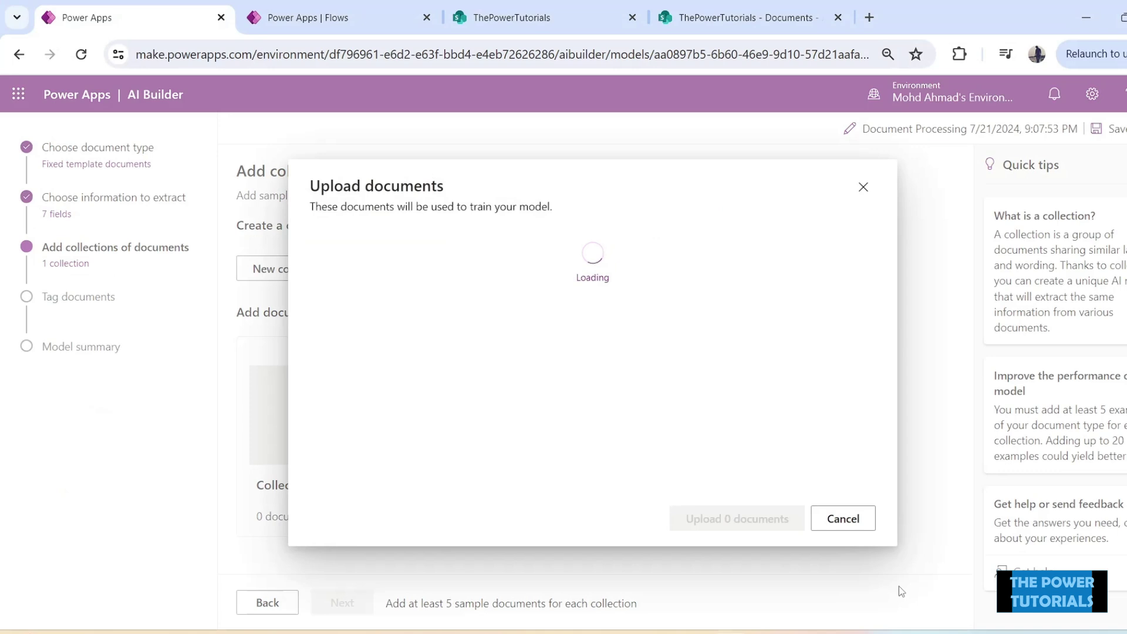
pyautogui.scroll(-1, 546, 463)
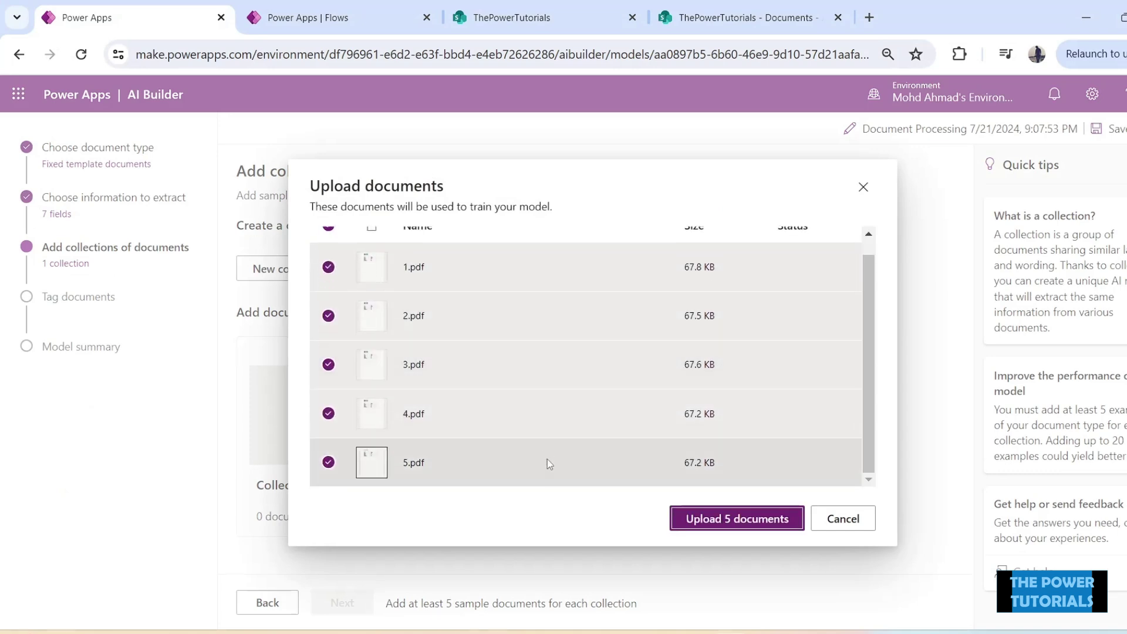
pyautogui.click(718, 520)
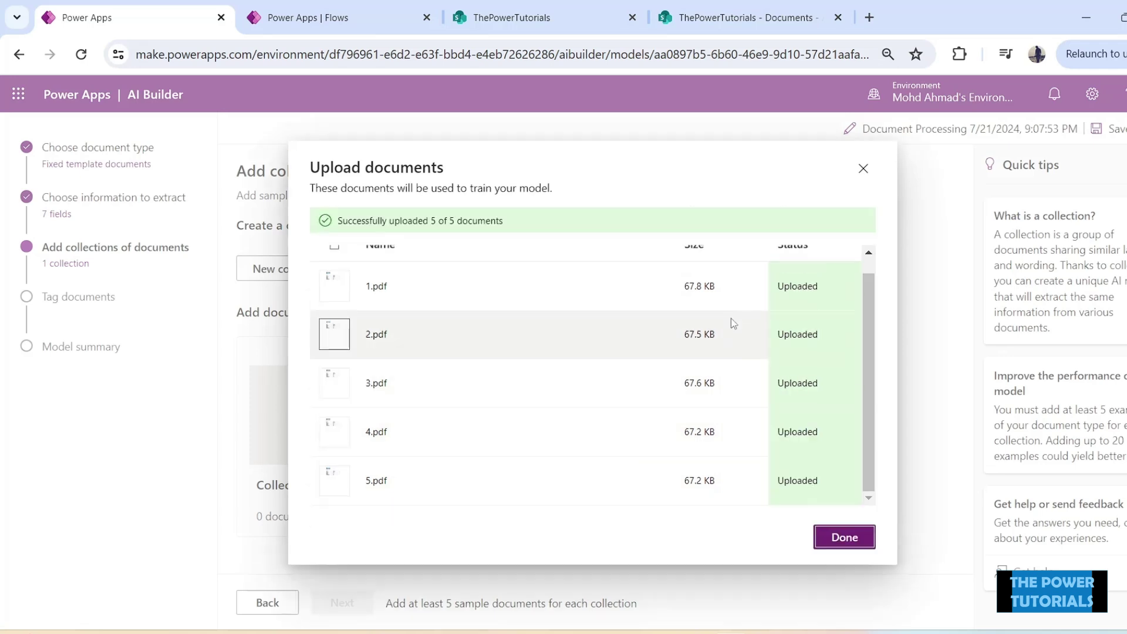
pyautogui.click(845, 536)
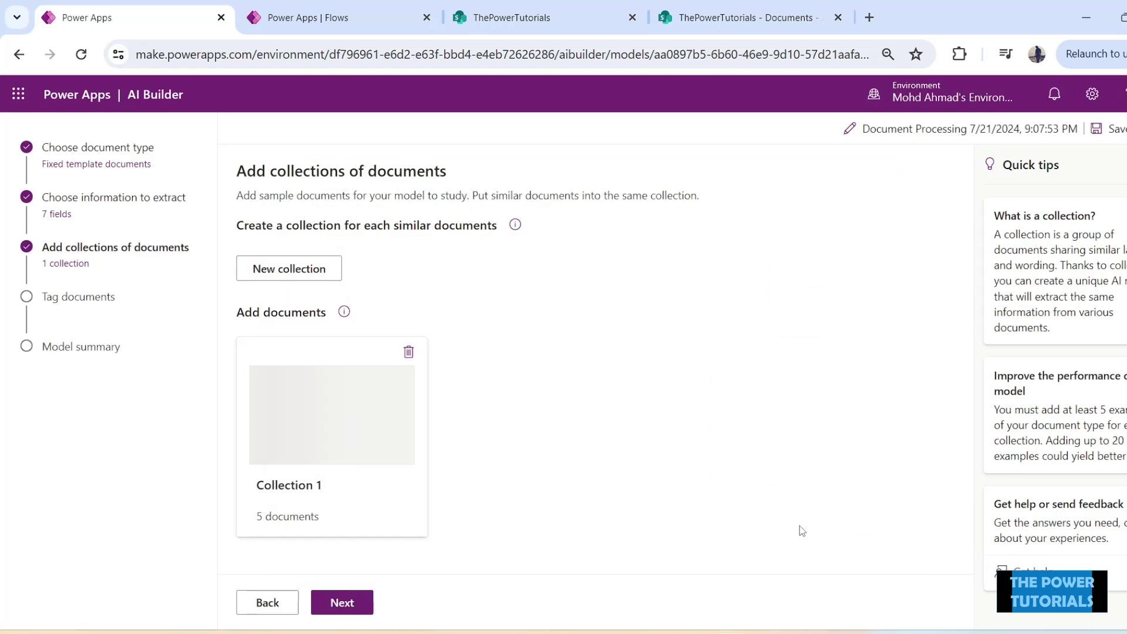
# Continue to document tagging and tag the invoice number as Invoice# and the date as Invoice Date on the first document.
pyautogui.click(342, 605)
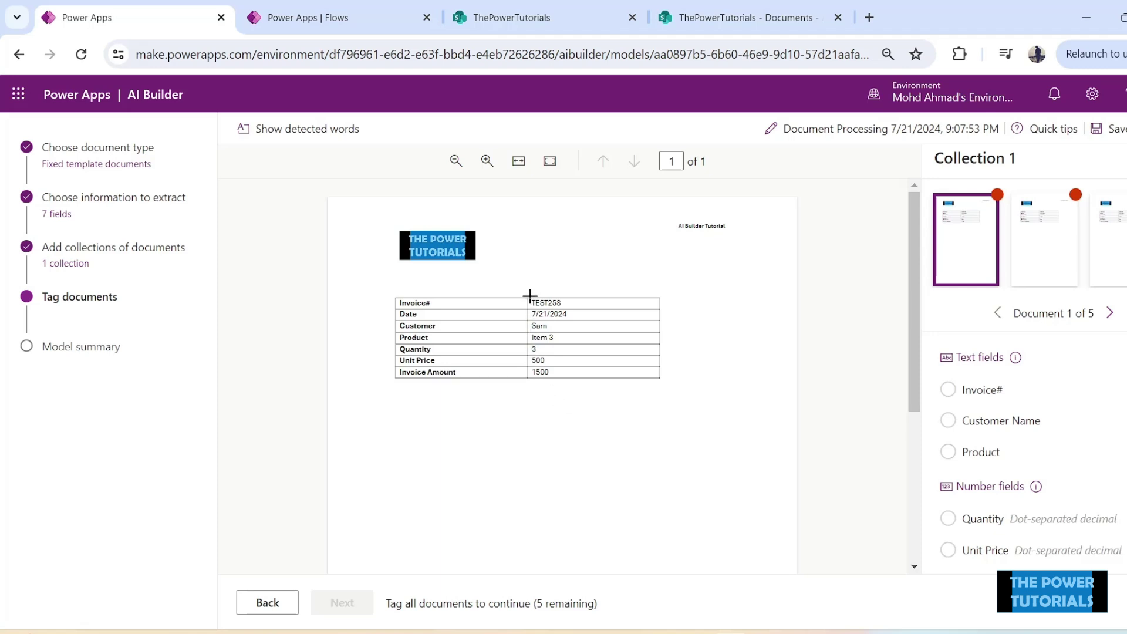
pyautogui.moveTo(528, 299); pyautogui.dragTo(616, 305)
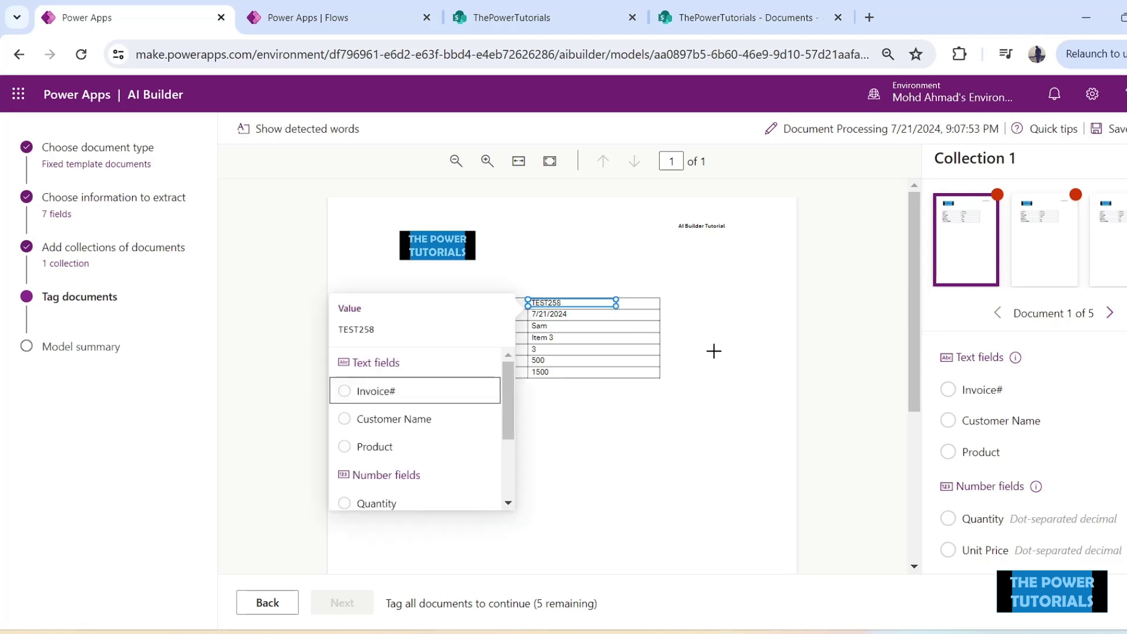
pyautogui.click(371, 392)
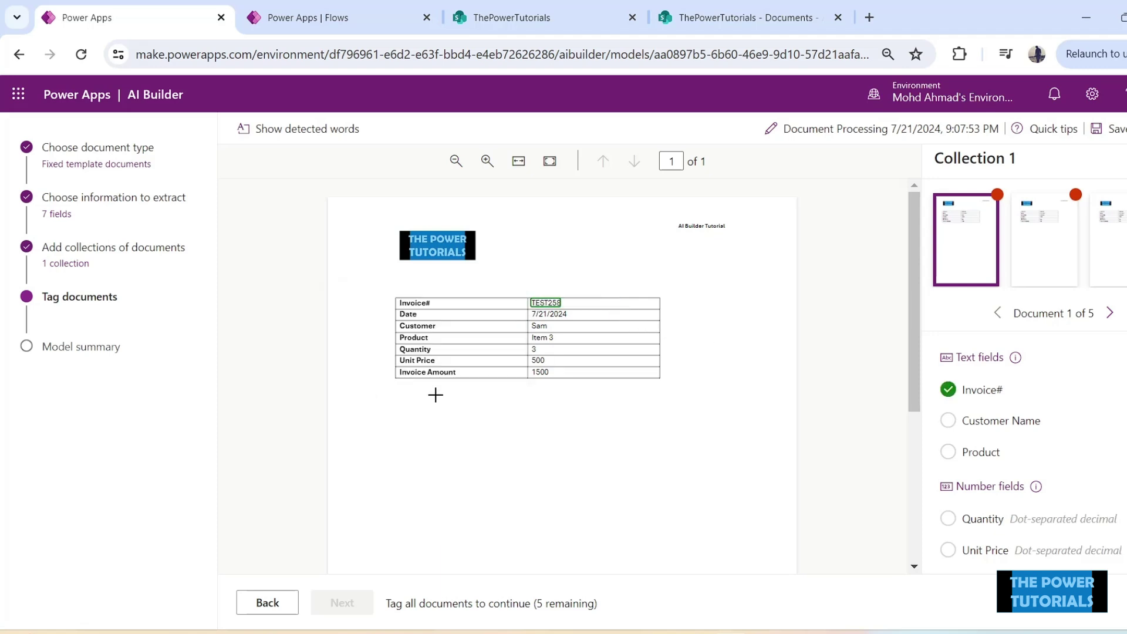
pyautogui.moveTo(526, 312); pyautogui.dragTo(615, 320)
pyautogui.scroll(-3, 375, 510)
pyautogui.click(388, 508)
# Tag the customer value as Customer Name and the product value as Product on the first document.
pyautogui.moveTo(529, 322); pyautogui.dragTo(633, 329)
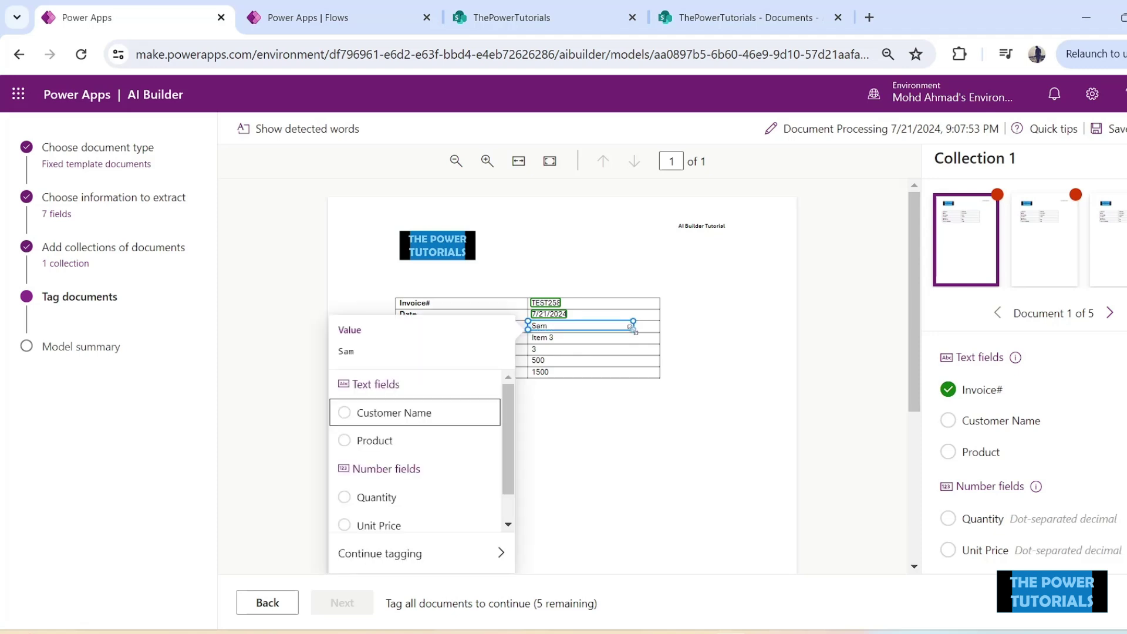
pyautogui.click(399, 411)
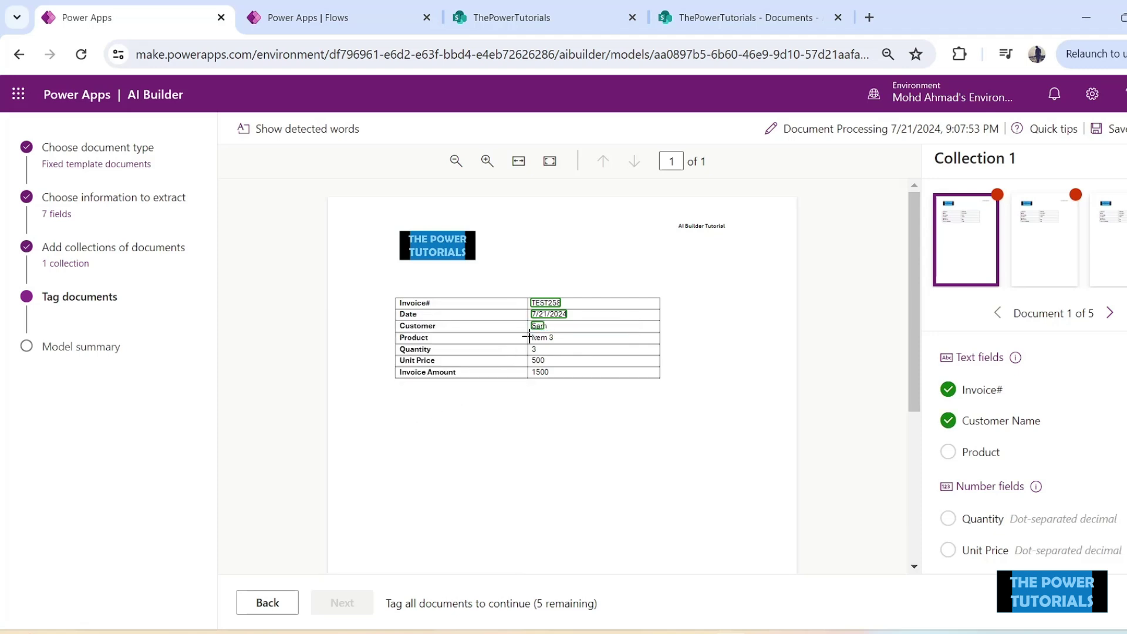
pyautogui.moveTo(528, 333); pyautogui.dragTo(629, 346)
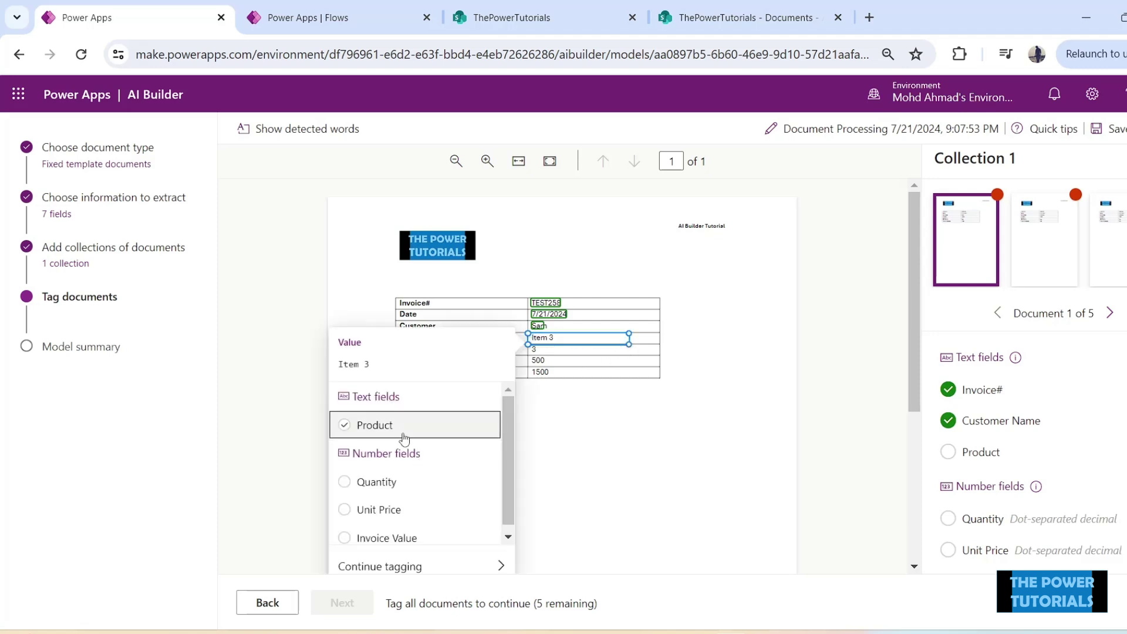
pyautogui.click(405, 437)
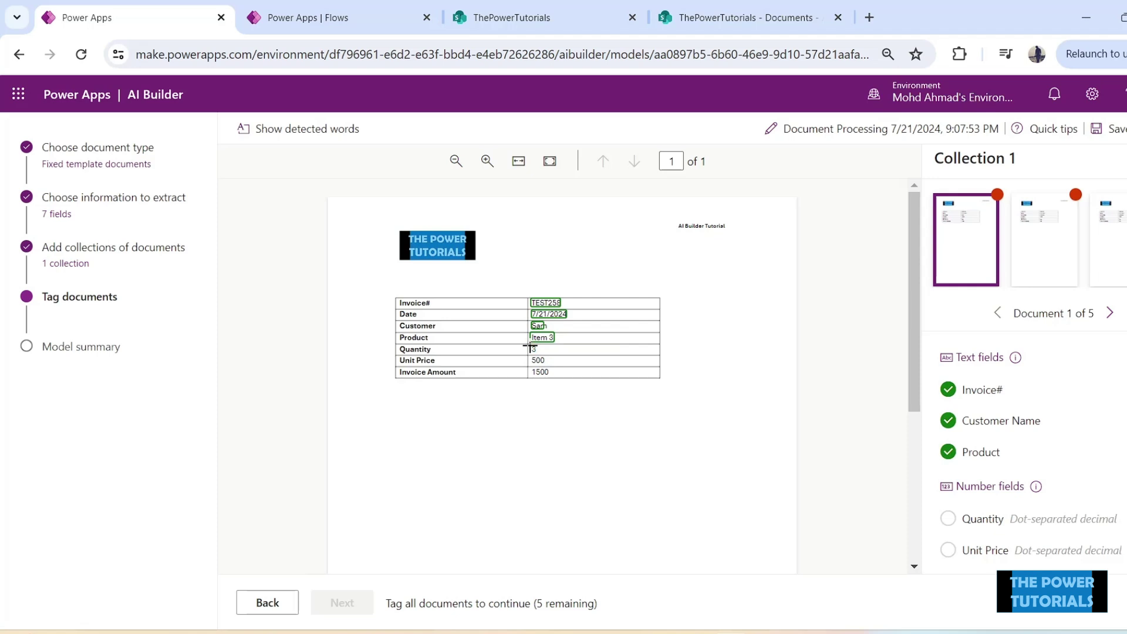
# Tag the Quantity, Unit Price and Invoice Value fields in the last three table rows of the first document.
pyautogui.moveTo(530, 345); pyautogui.dragTo(633, 352)
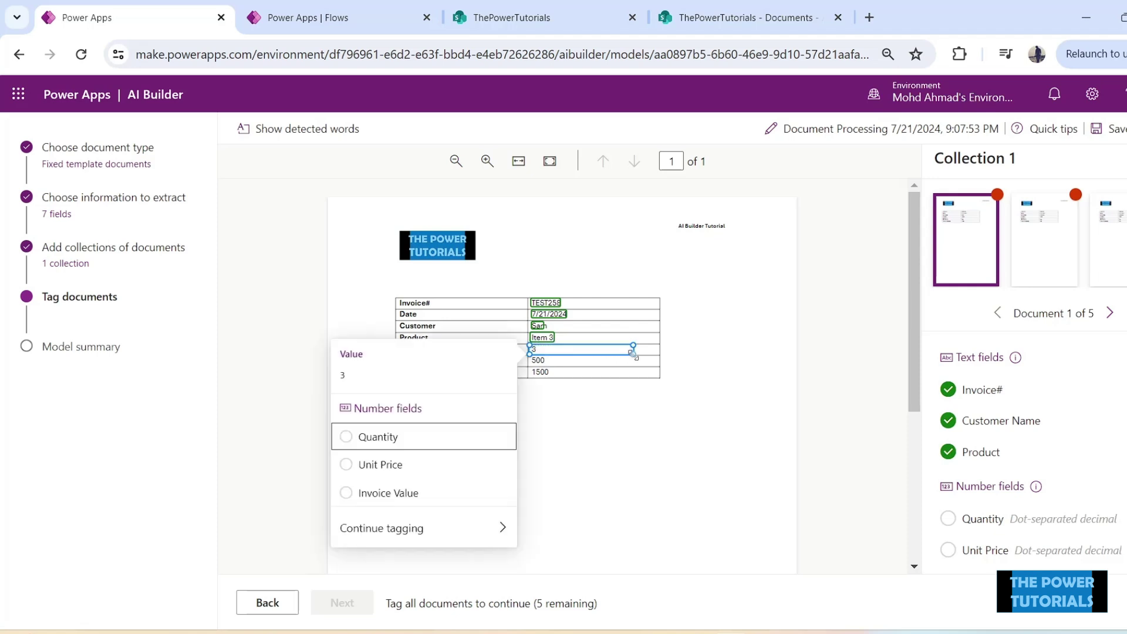
pyautogui.click(441, 440)
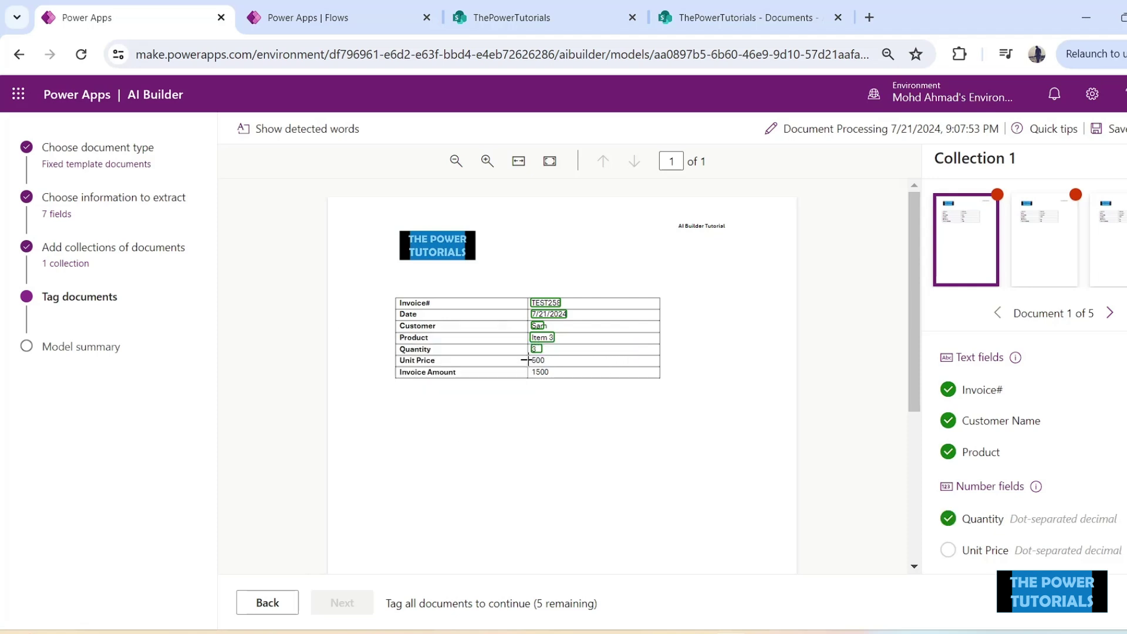
pyautogui.moveTo(529, 354); pyautogui.dragTo(636, 365)
pyautogui.click(412, 453)
pyautogui.moveTo(527, 367); pyautogui.dragTo(640, 378)
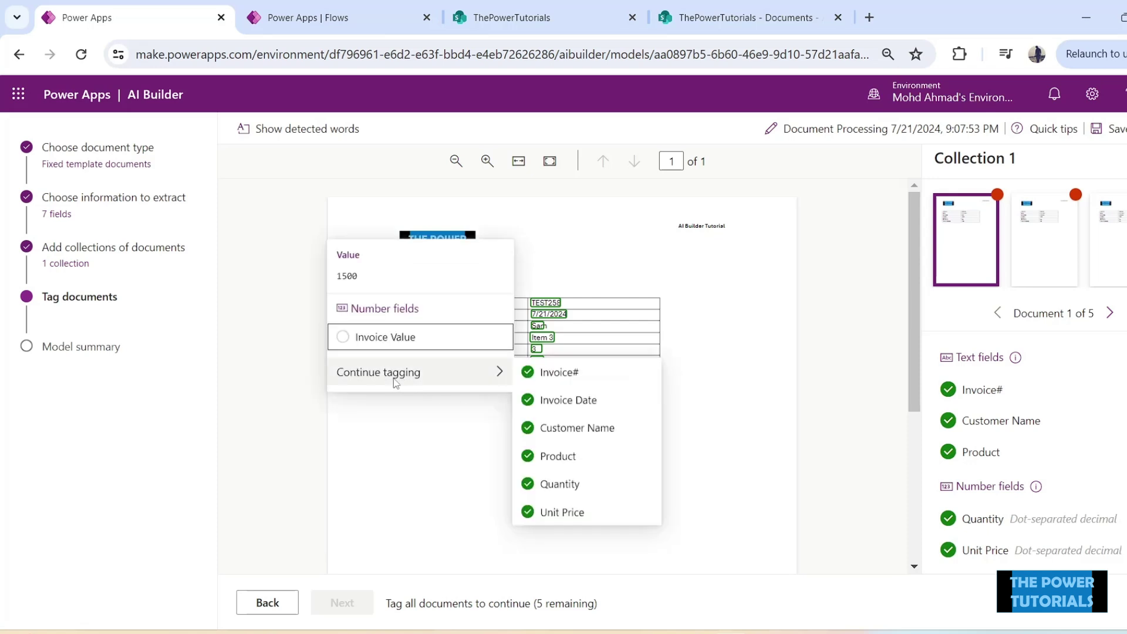
pyautogui.click(380, 336)
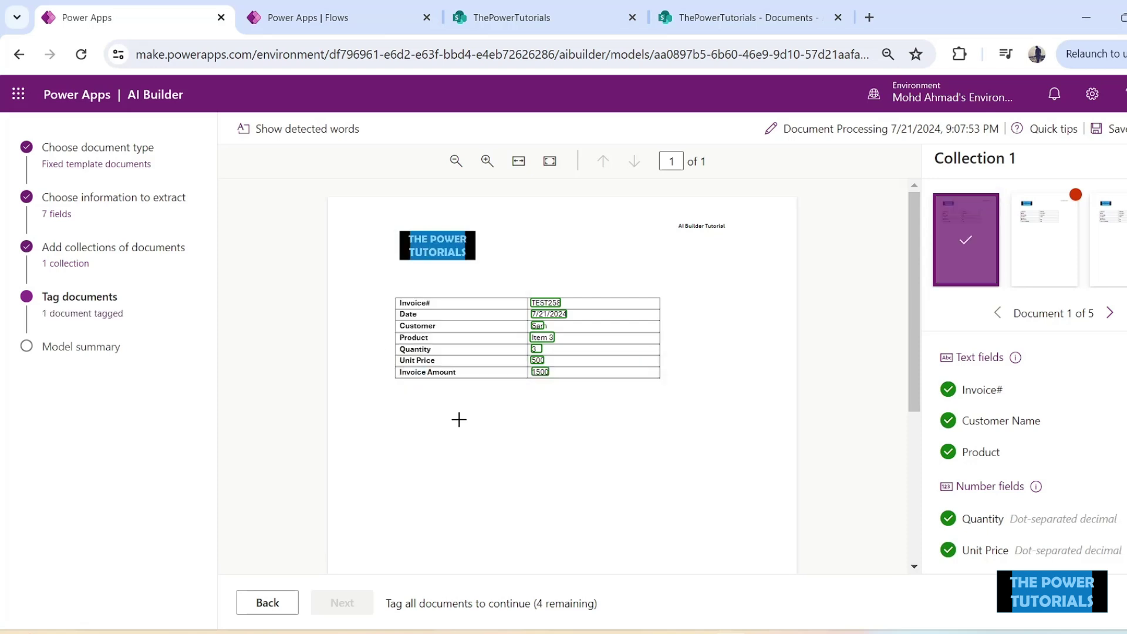
# Tag the remaining documents of Collection 1 in the same way and continue to the model summary.
pyautogui.click(1039, 261)
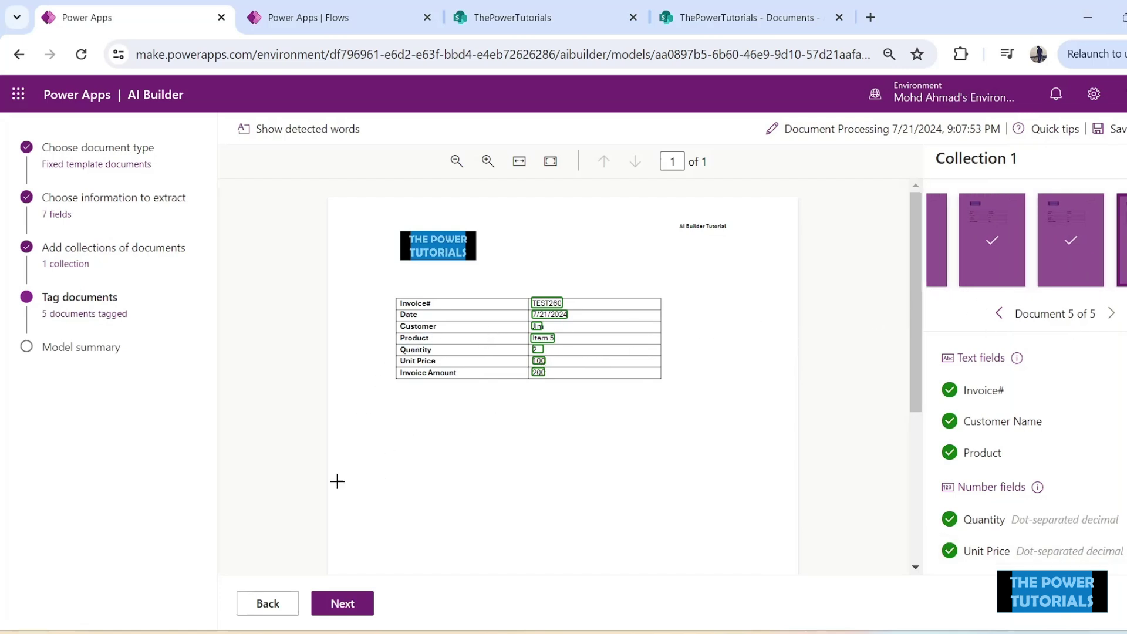
pyautogui.click(352, 606)
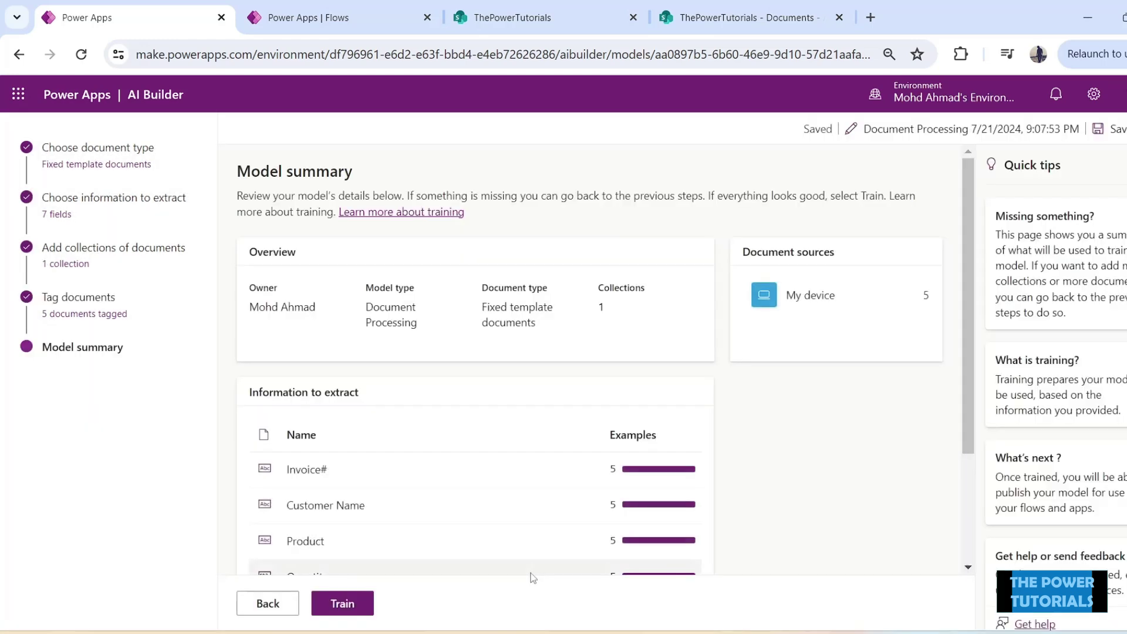
# Review the fields in the model summary, train the model and go to the AI models list.
pyautogui.scroll(-3, 541, 390)
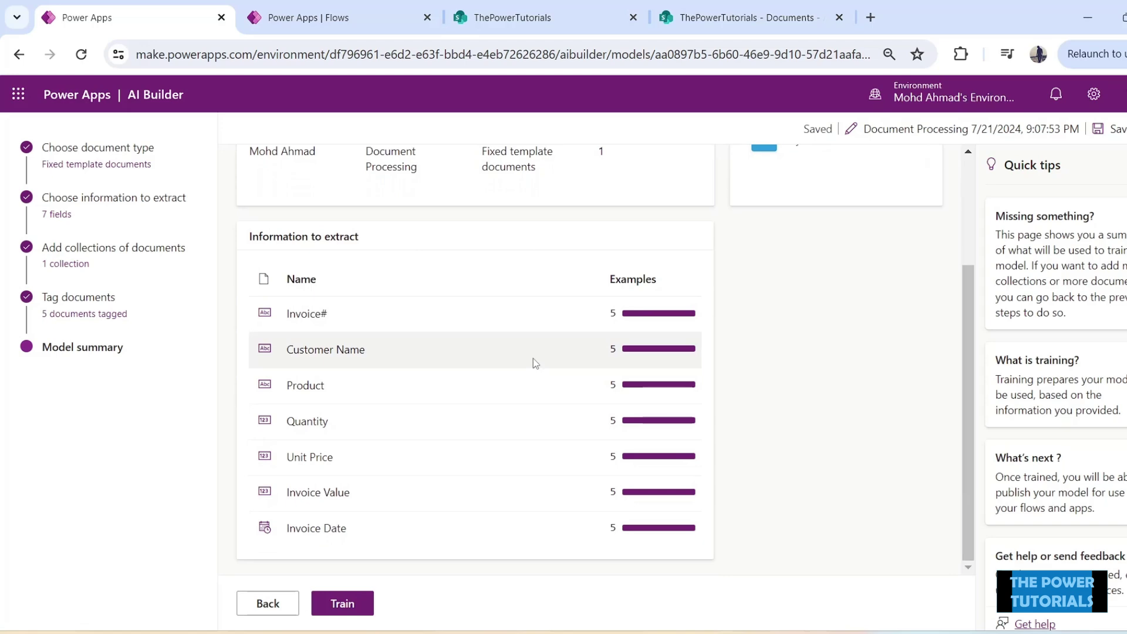
pyautogui.scroll(3, 532, 369)
pyautogui.scroll(-3, 567, 318)
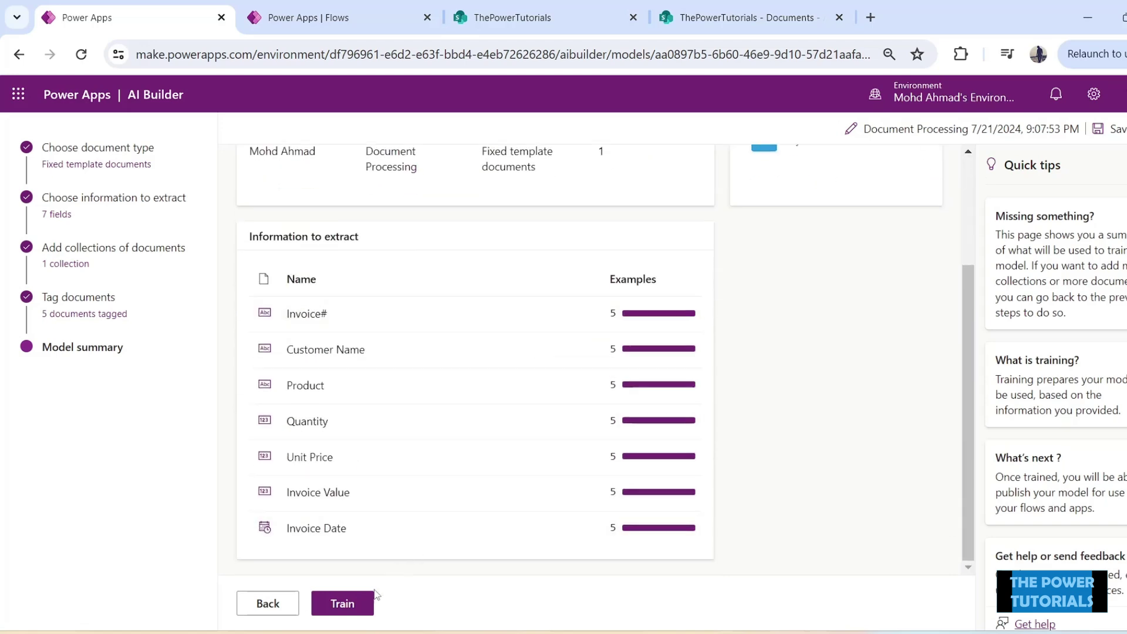
pyautogui.click(342, 604)
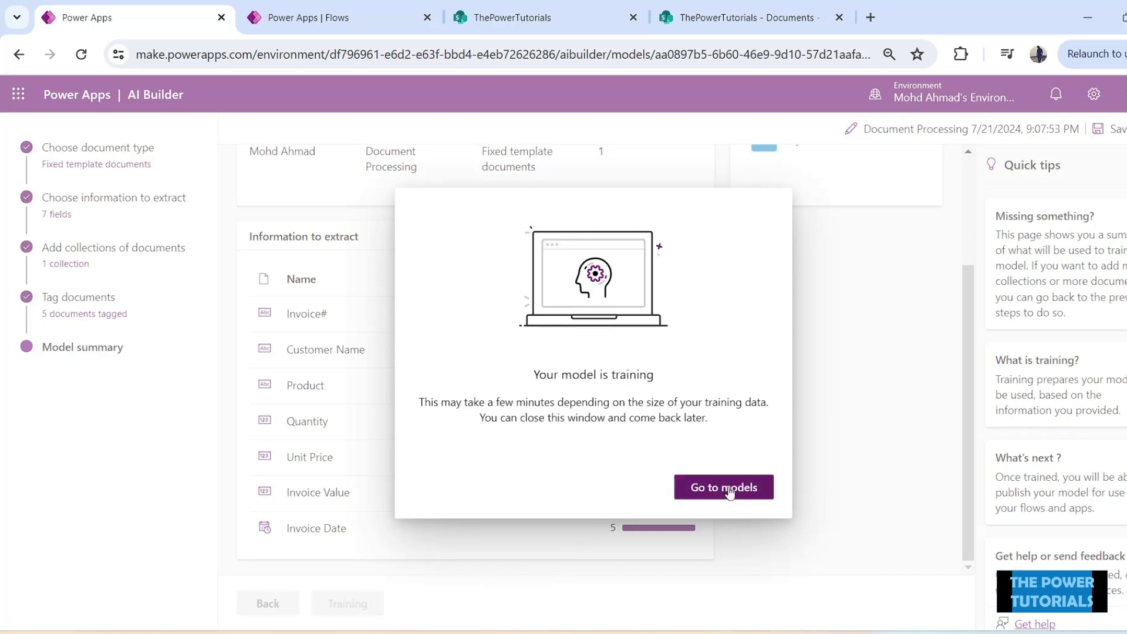
pyautogui.click(729, 488)
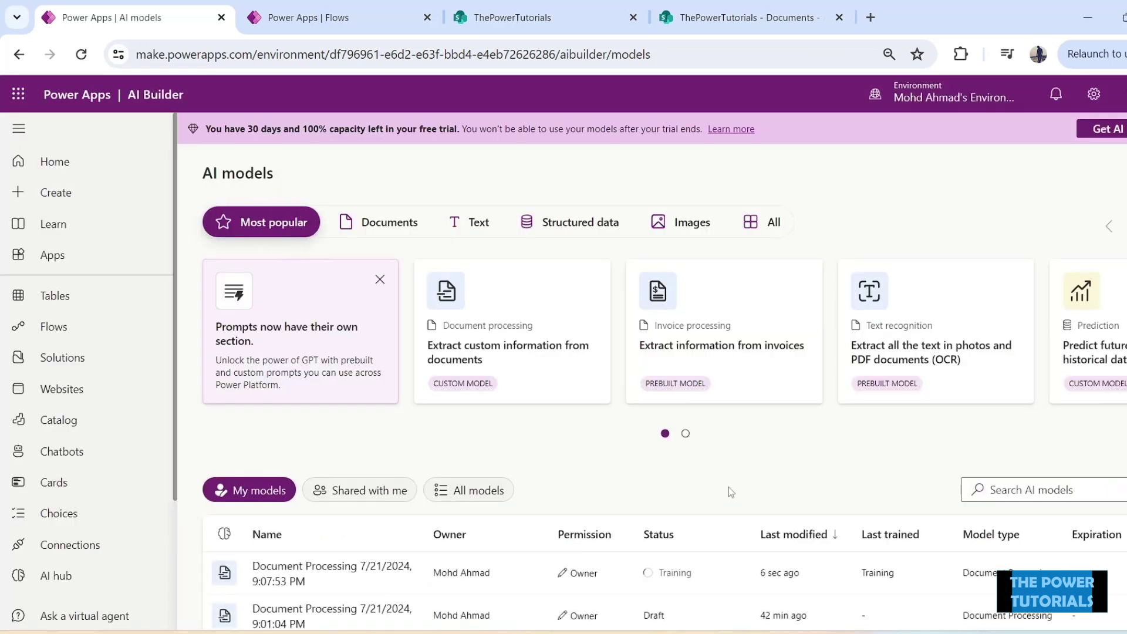
# Open the trained Document Processing 7/21/2024, 9:07:53 PM model and publish it.
pyautogui.scroll(-2, 696, 431)
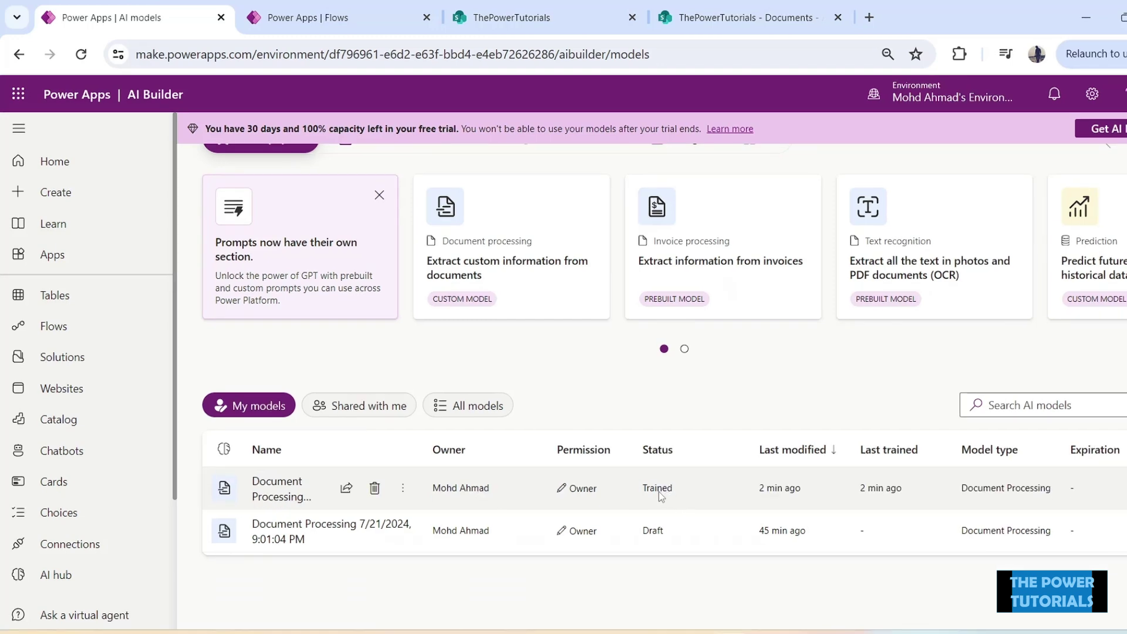
pyautogui.click(289, 485)
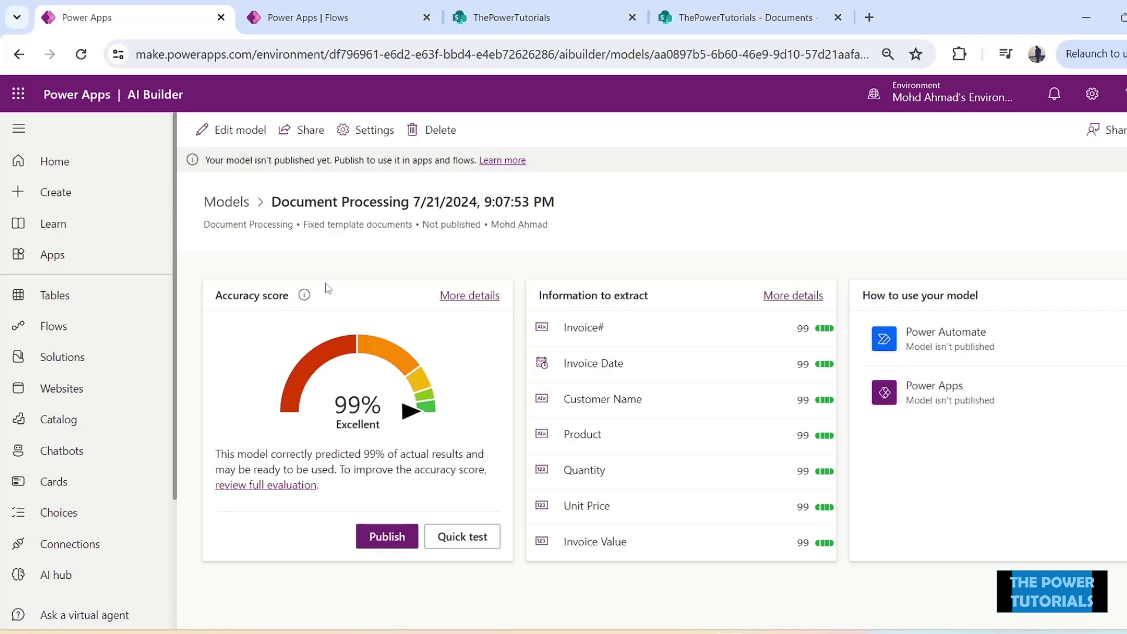
pyautogui.click(393, 540)
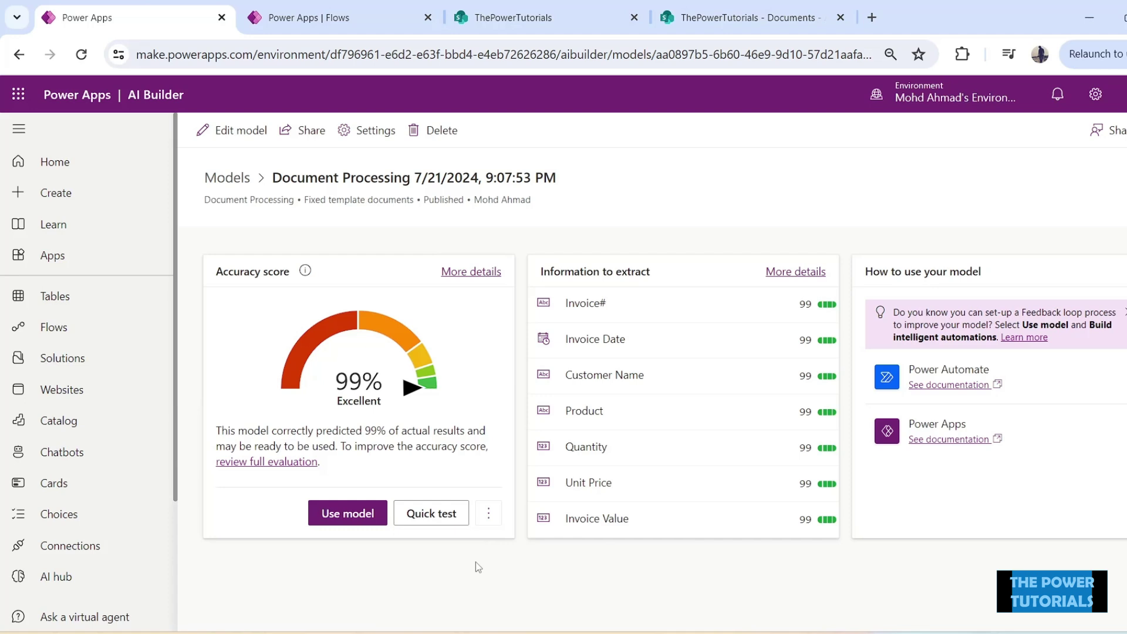
# Switch to SharePoint and examine the columns of the Invoice#s list and the Documents library.
pyautogui.click(547, 17)
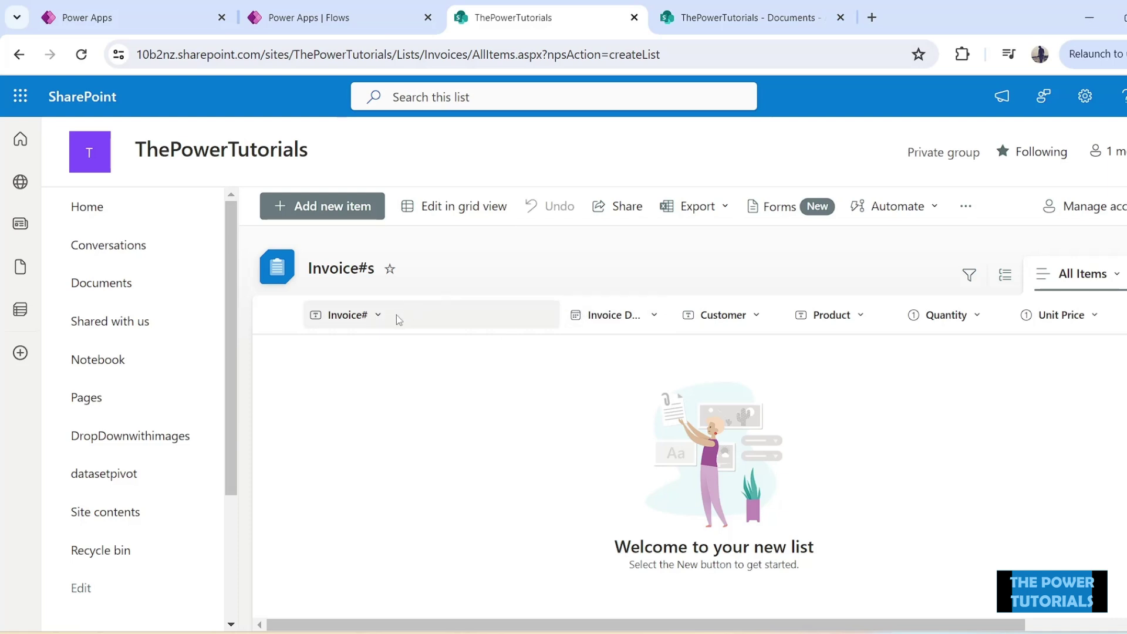
pyautogui.moveTo(503, 624); pyautogui.dragTo(966, 630)
pyautogui.click(721, 18)
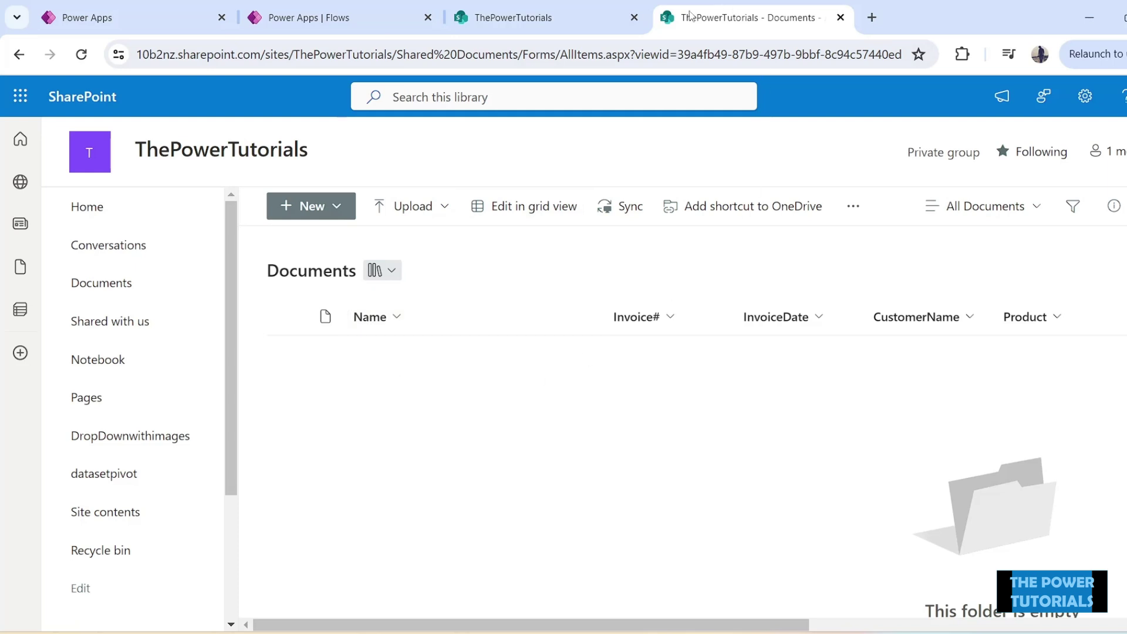
pyautogui.click(583, 17)
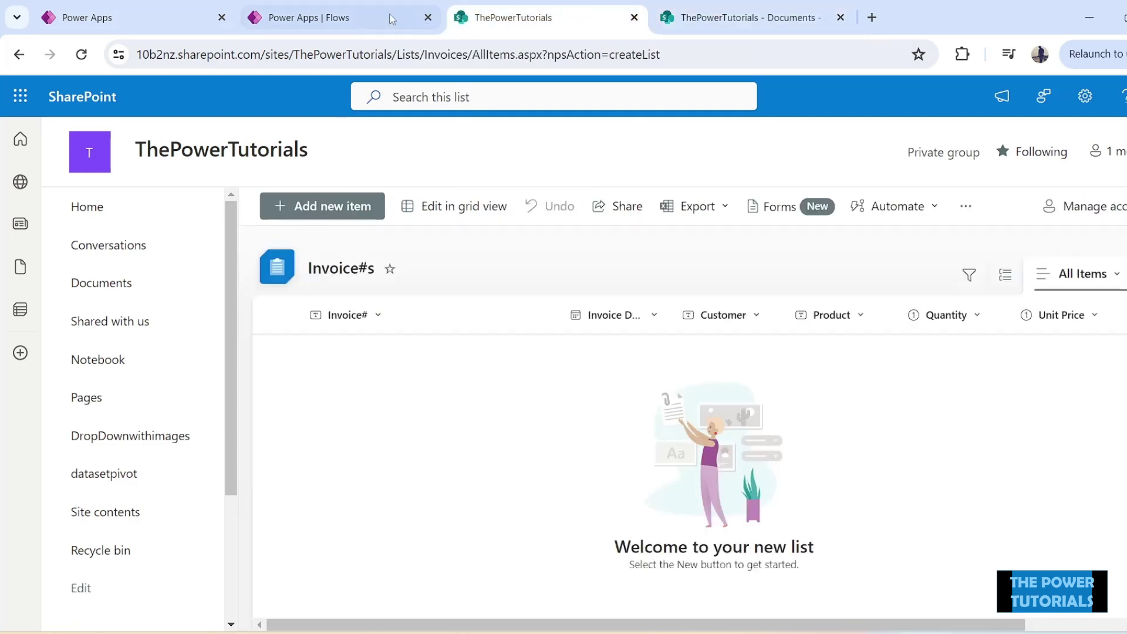
# Switch to the Power Apps flows and start an automated cloud flow named Extract_PDF_Data_And_Update_properties.
pyautogui.click(343, 21)
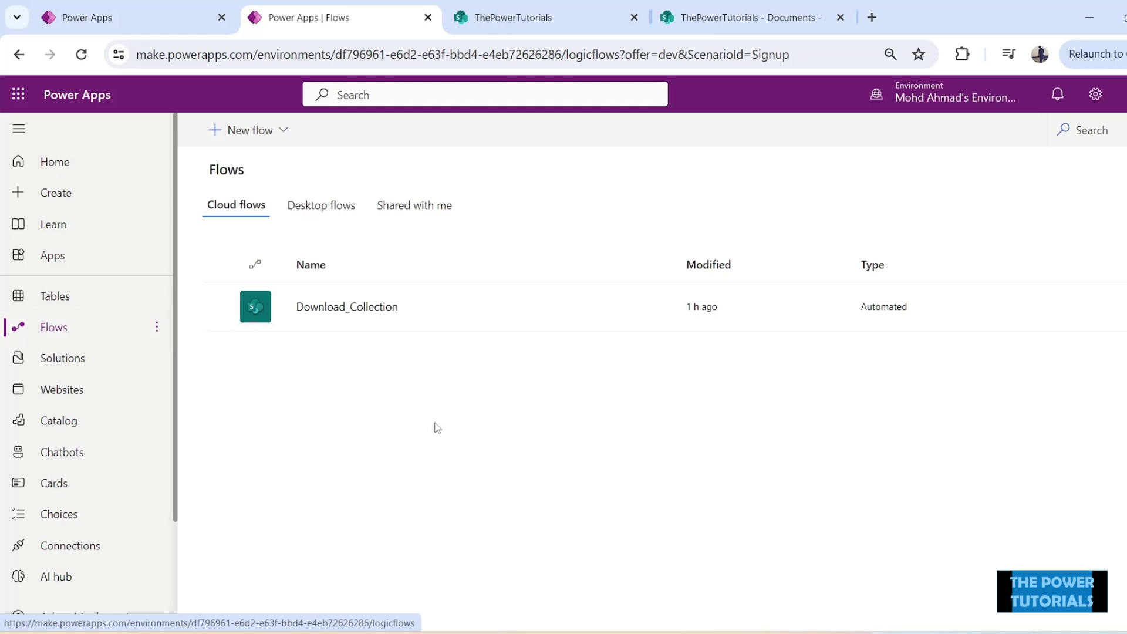
pyautogui.click(257, 143)
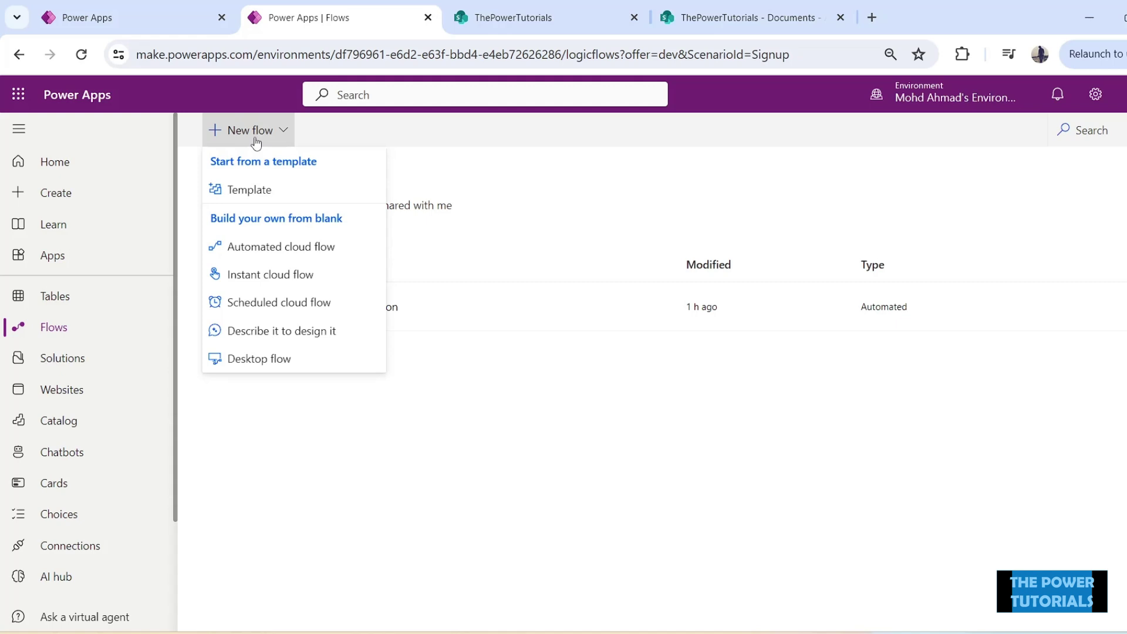
pyautogui.click(265, 247)
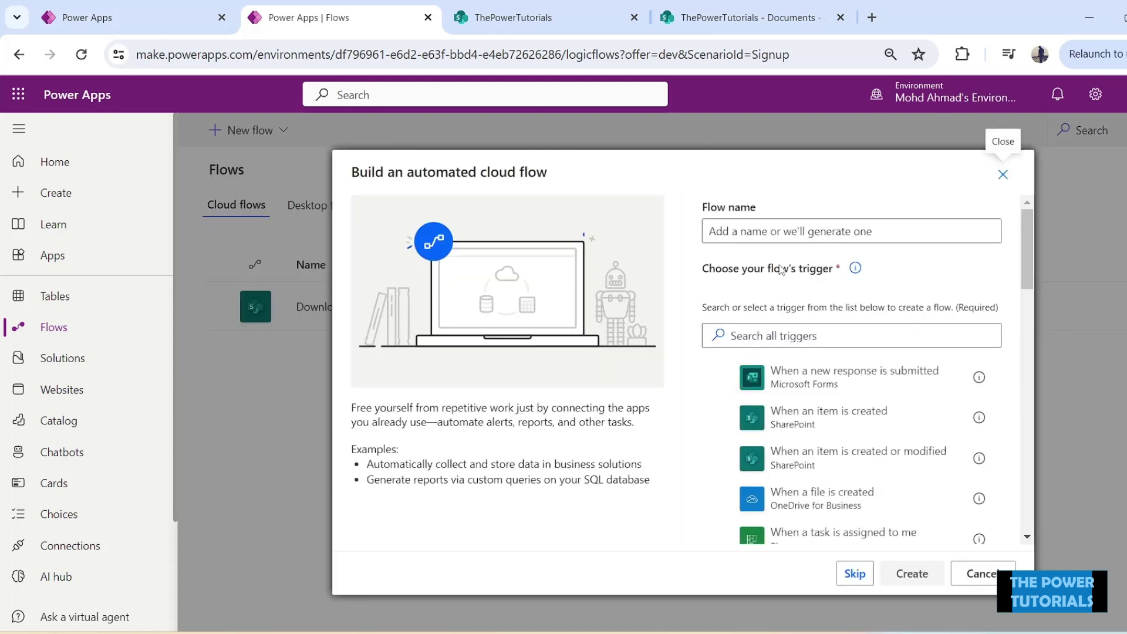
pyautogui.write('Extract_PDF_Data_And_Update_properties')
# Search the triggers for "file", choose SharePoint's When a file is created (properties only), and create the flow.
pyautogui.click(766, 335)
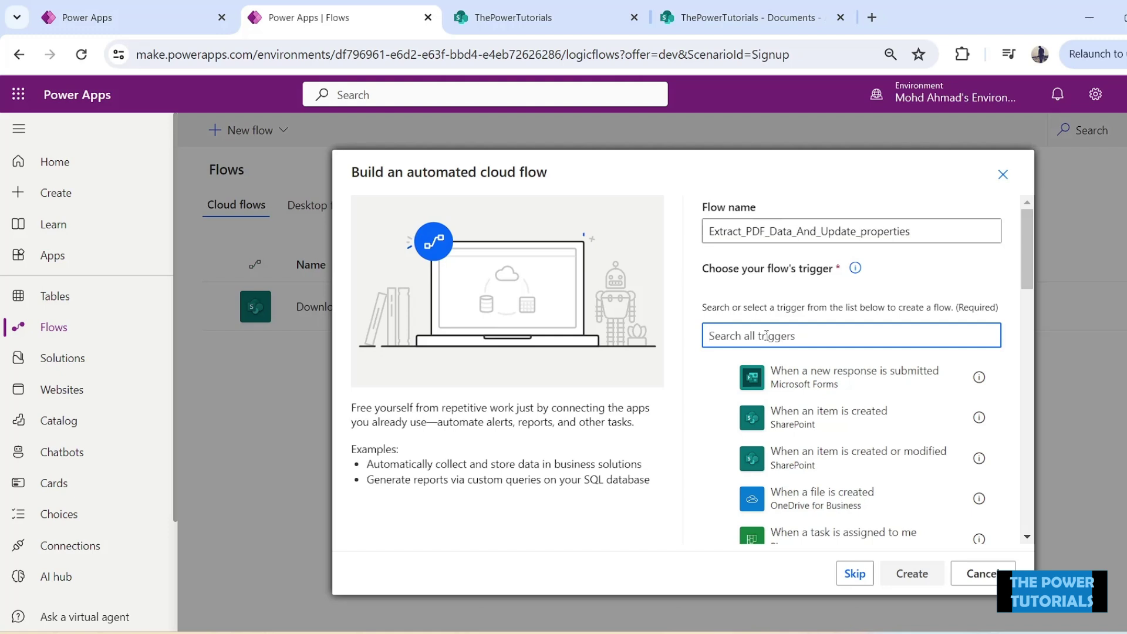
pyautogui.write('file')
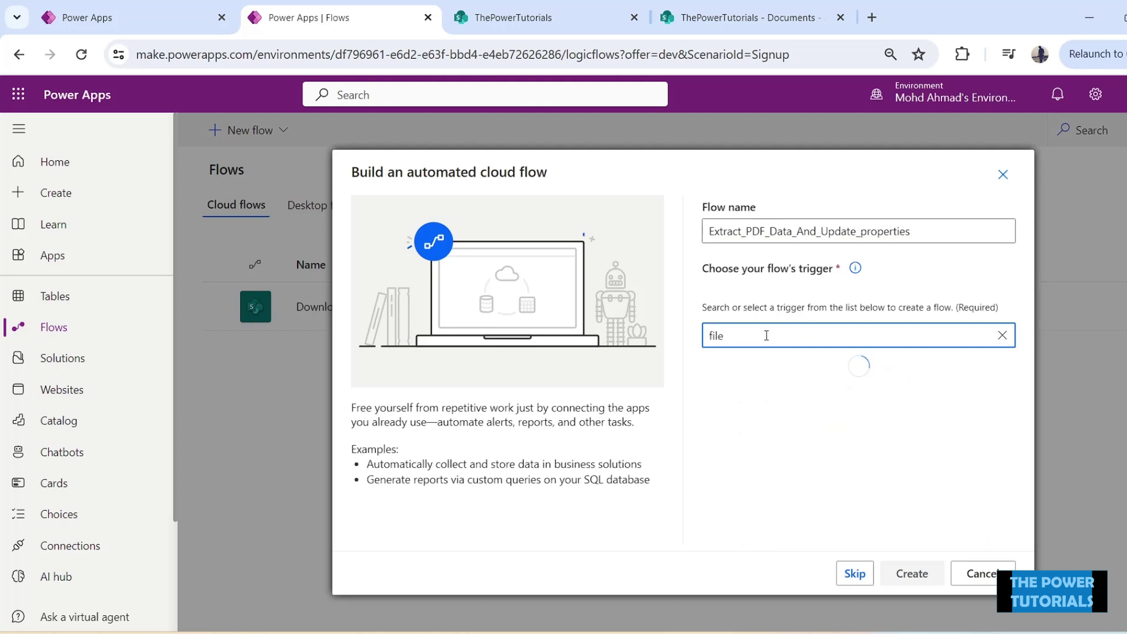
pyautogui.scroll(-2, 868, 411)
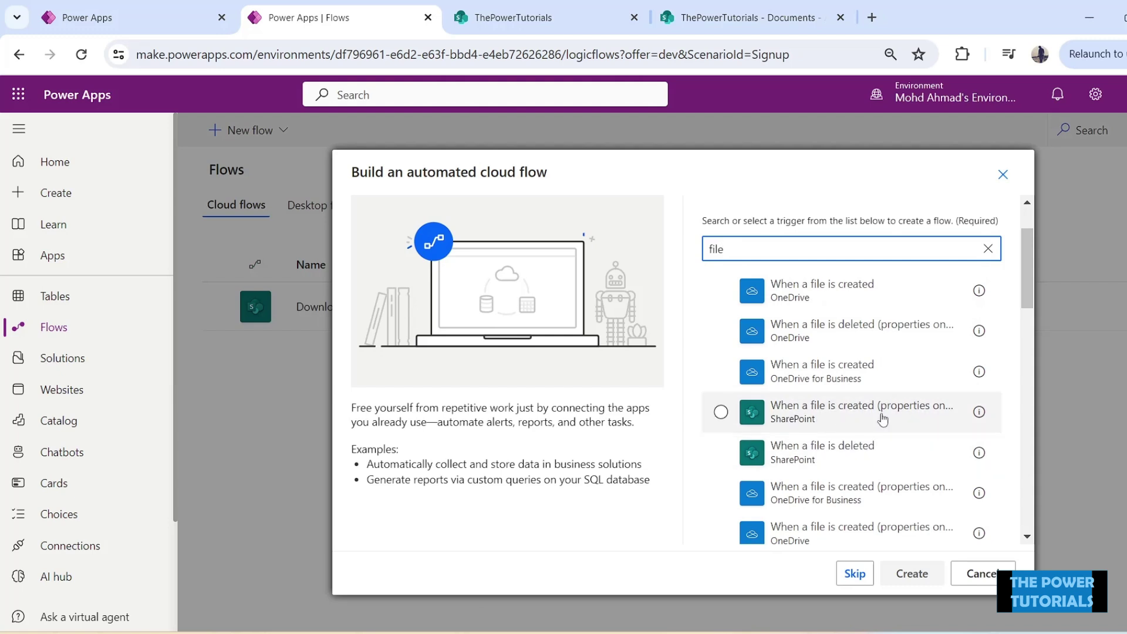
pyautogui.scroll(-2, 878, 419)
pyautogui.scroll(2, 875, 419)
pyautogui.click(875, 418)
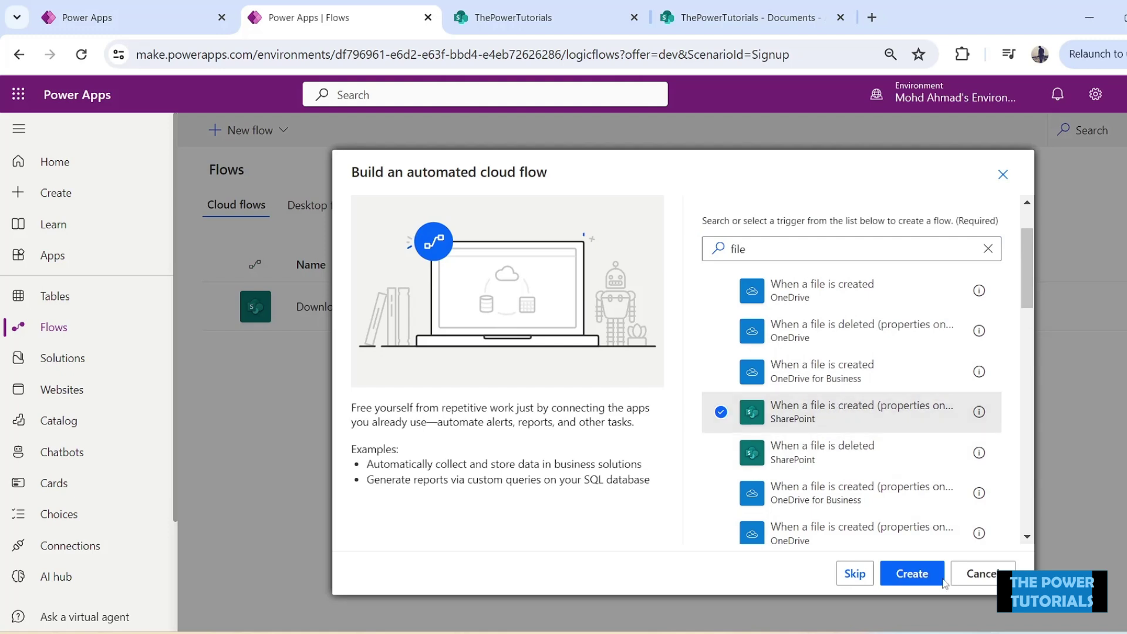
pyautogui.click(913, 574)
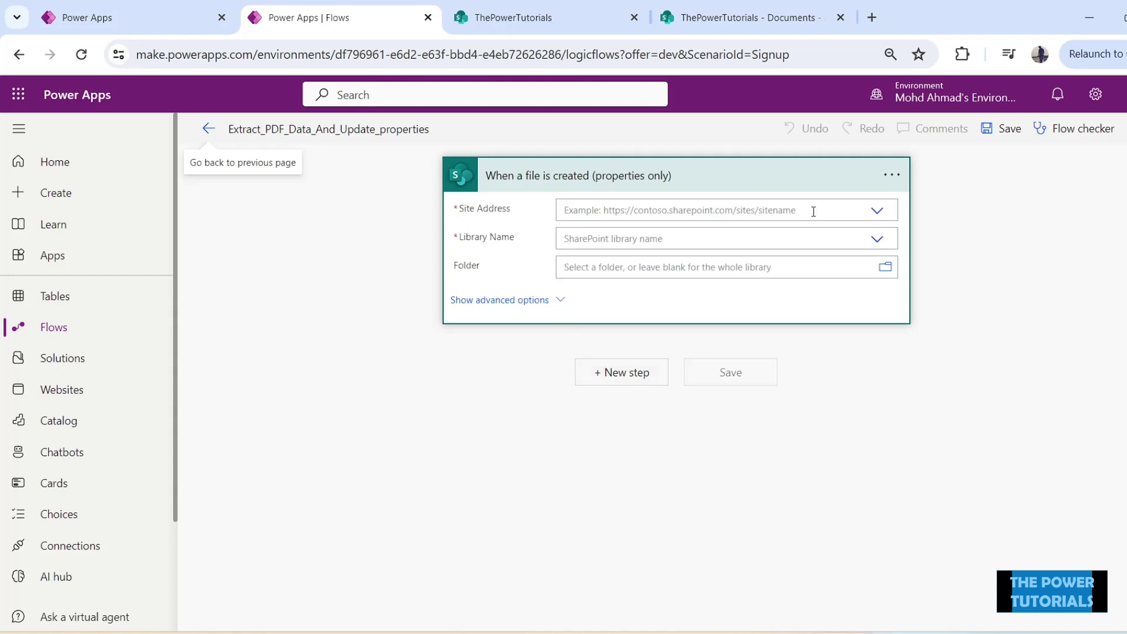
# Set the trigger's site address to the ThePowerTutorials site and its library name to Documents.
pyautogui.click(876, 214)
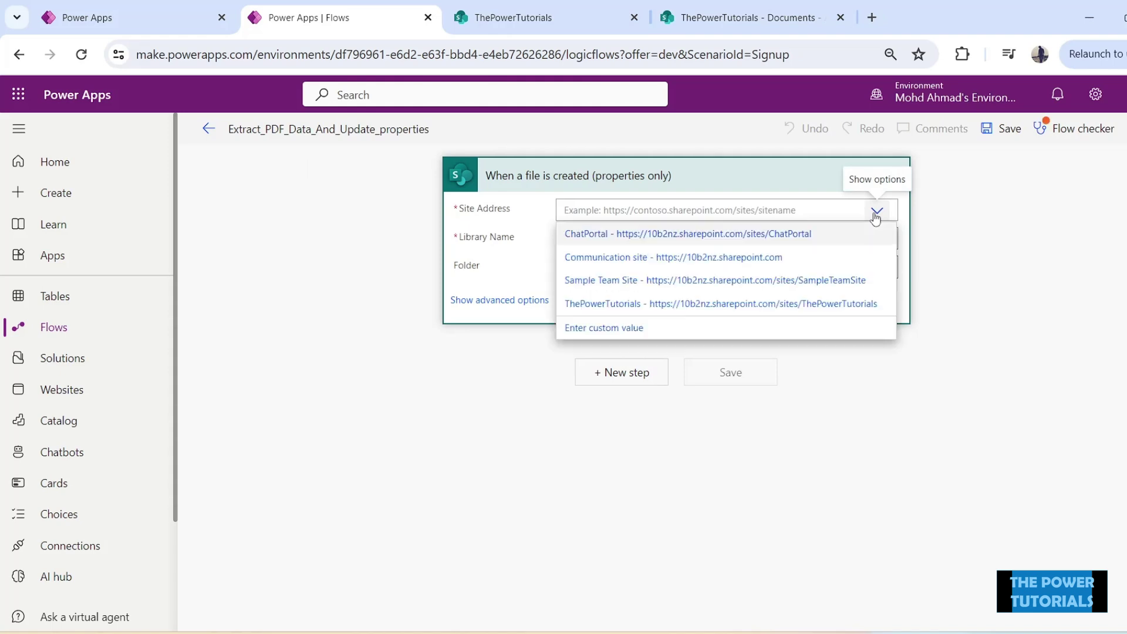
pyautogui.click(672, 308)
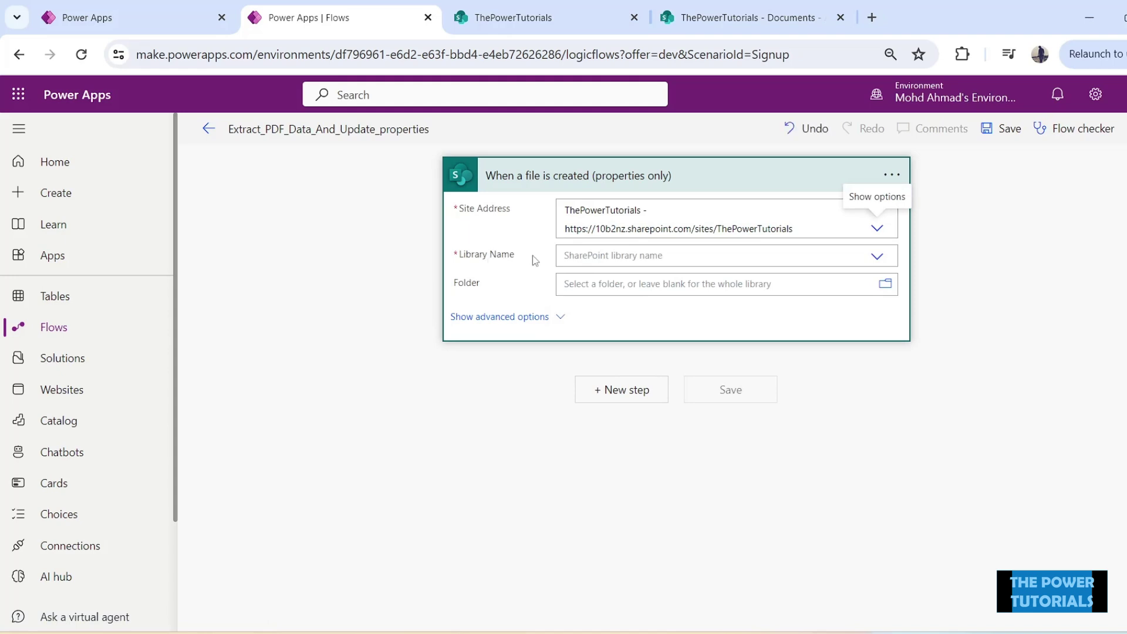
pyautogui.click(879, 258)
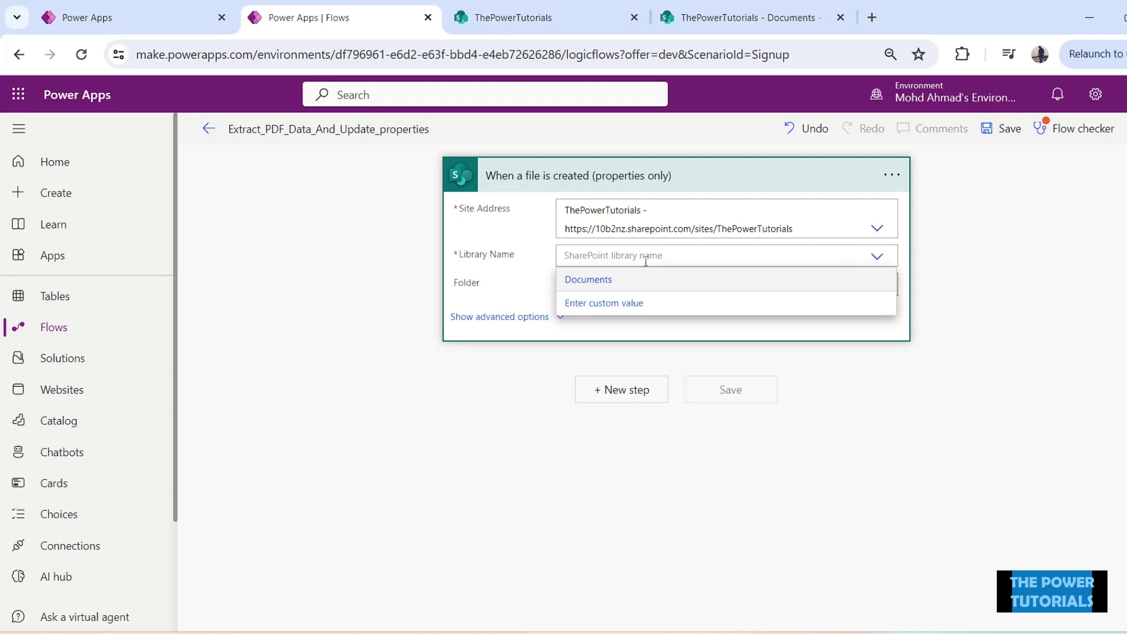
pyautogui.click(609, 280)
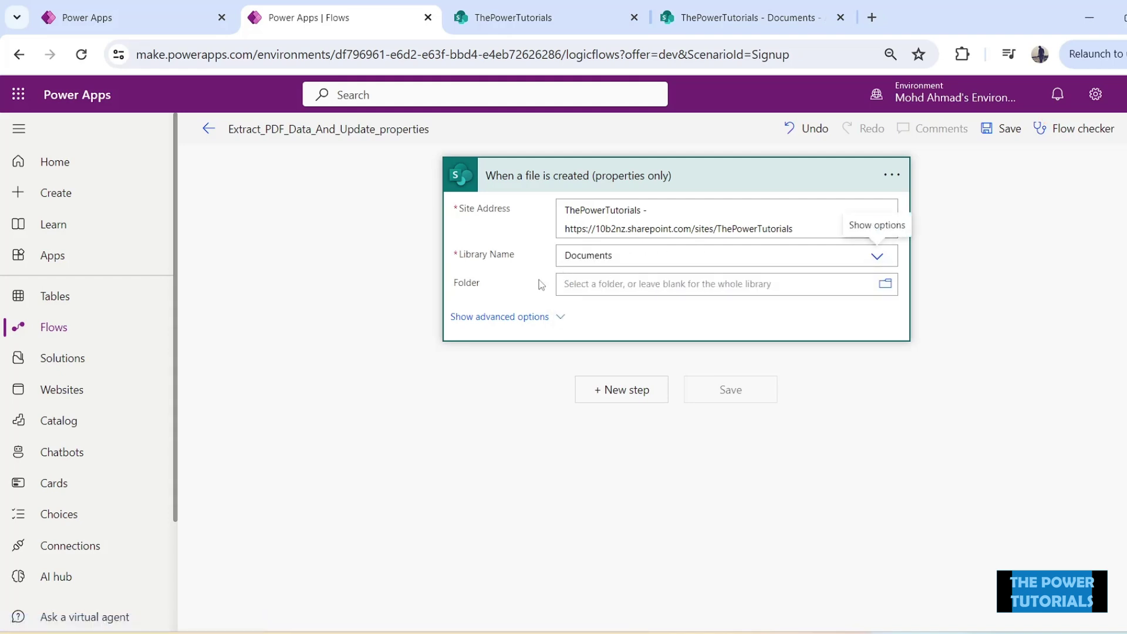
# Add a SharePoint Get file content using path action after the trigger, searching the operations for "get file".
pyautogui.click(634, 391)
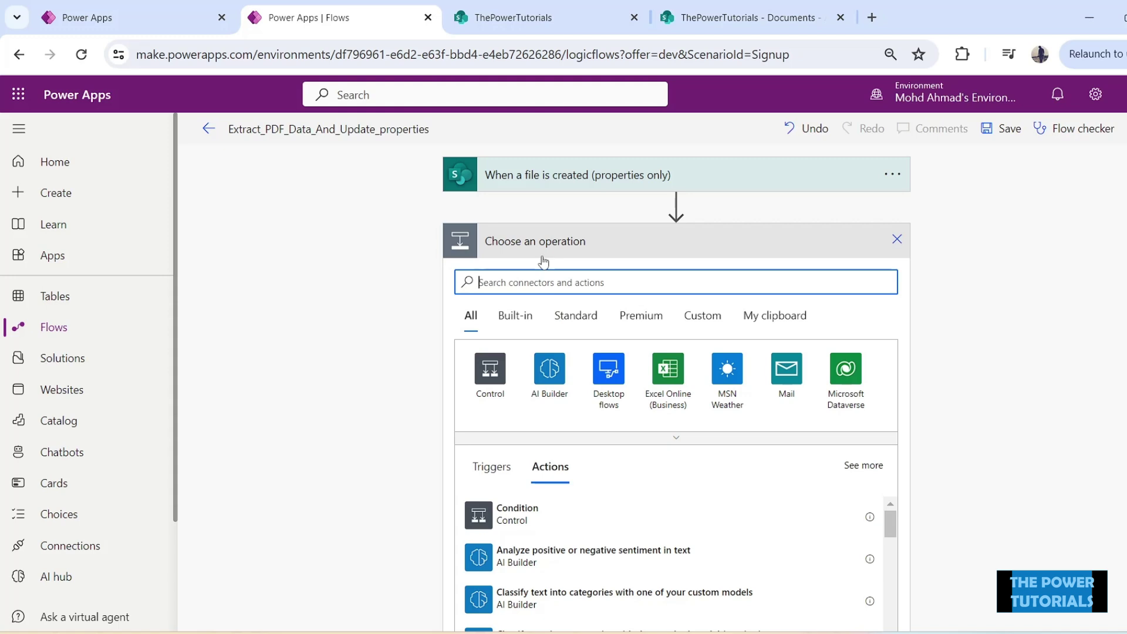
pyautogui.write('get file')
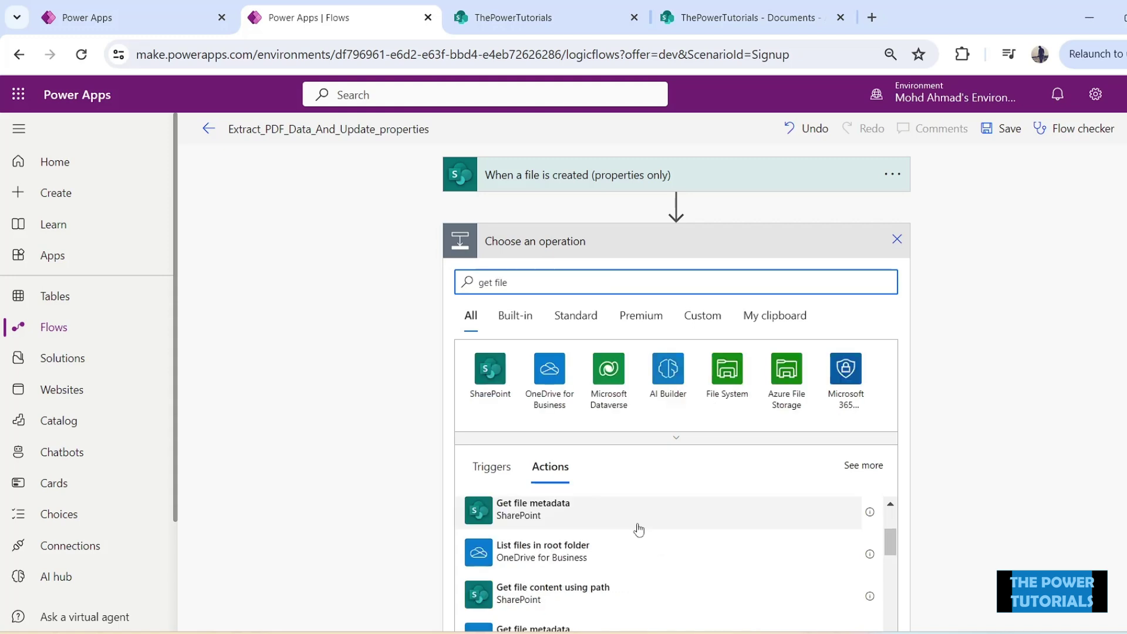
pyautogui.click(591, 598)
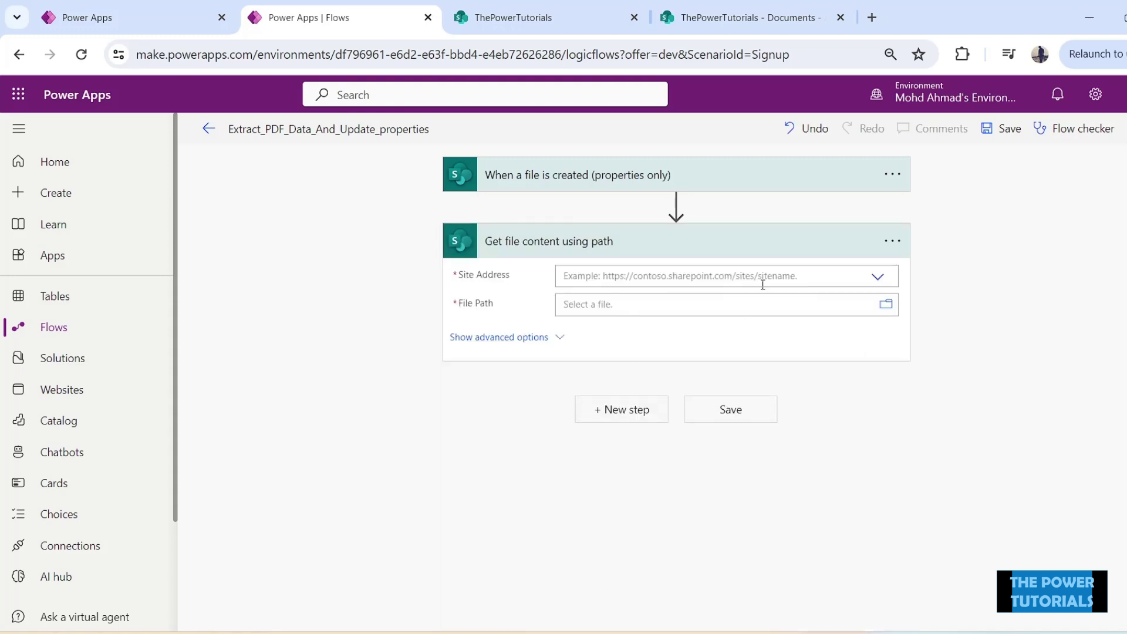
# Set the Get file content action's site address to ThePowerTutorials and its file path to the trigger's Full Path dynamic content.
pyautogui.click(879, 277)
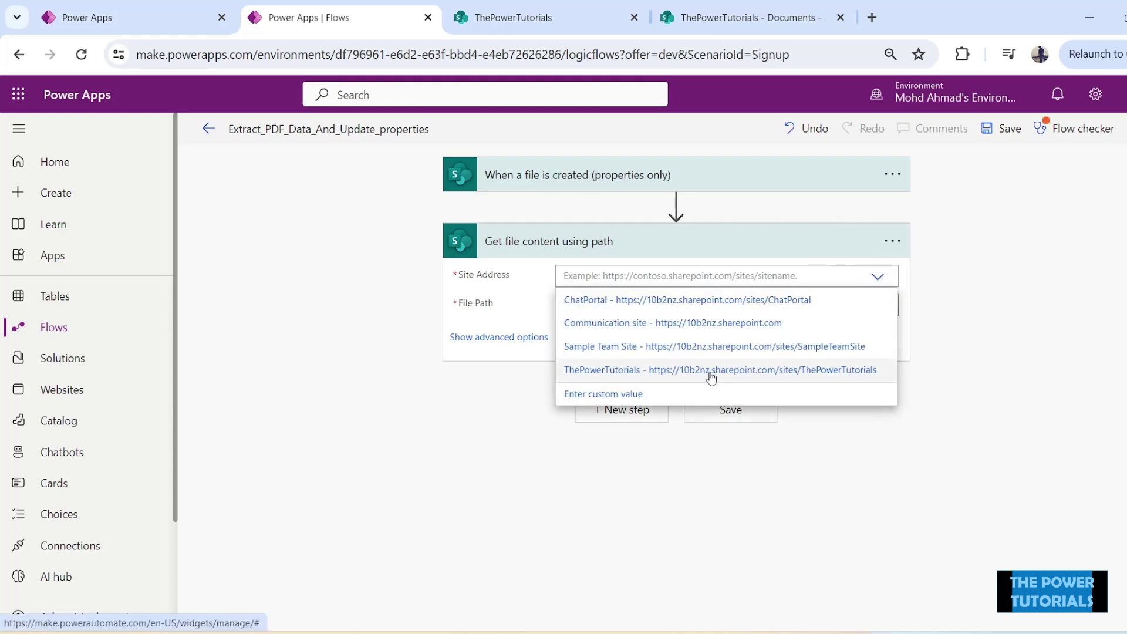
pyautogui.click(711, 370)
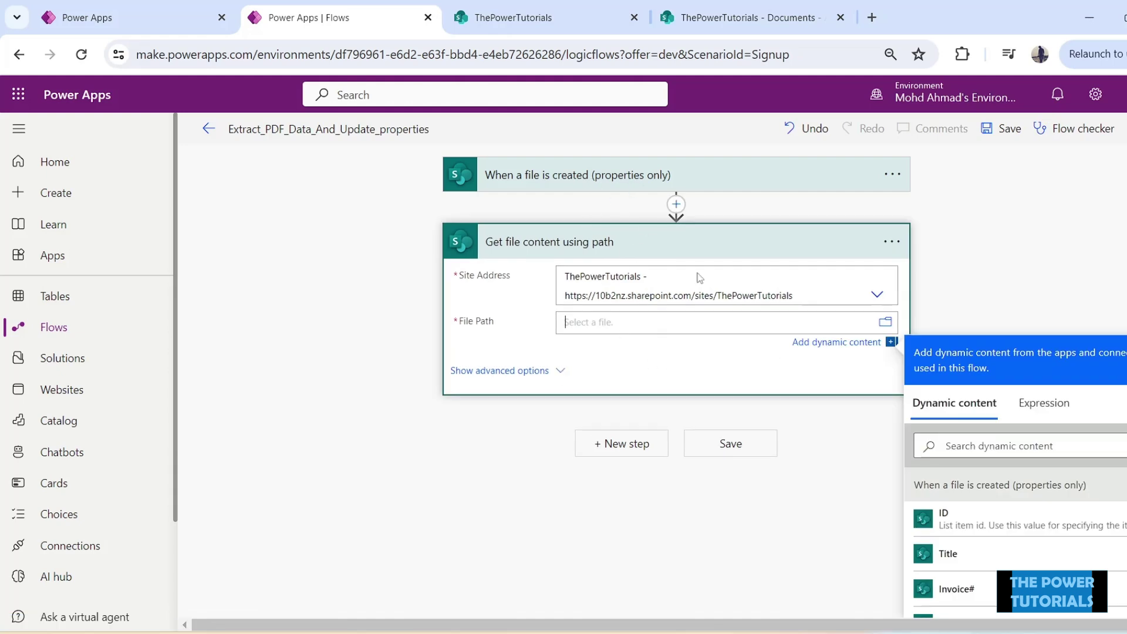
pyautogui.click(999, 446)
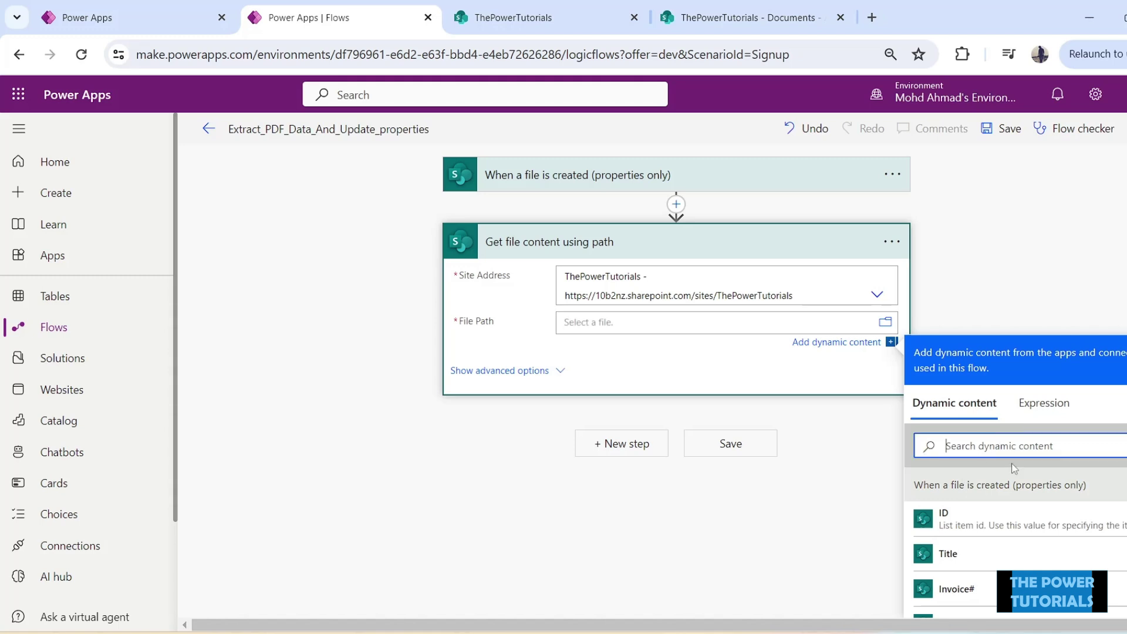
pyautogui.write('path')
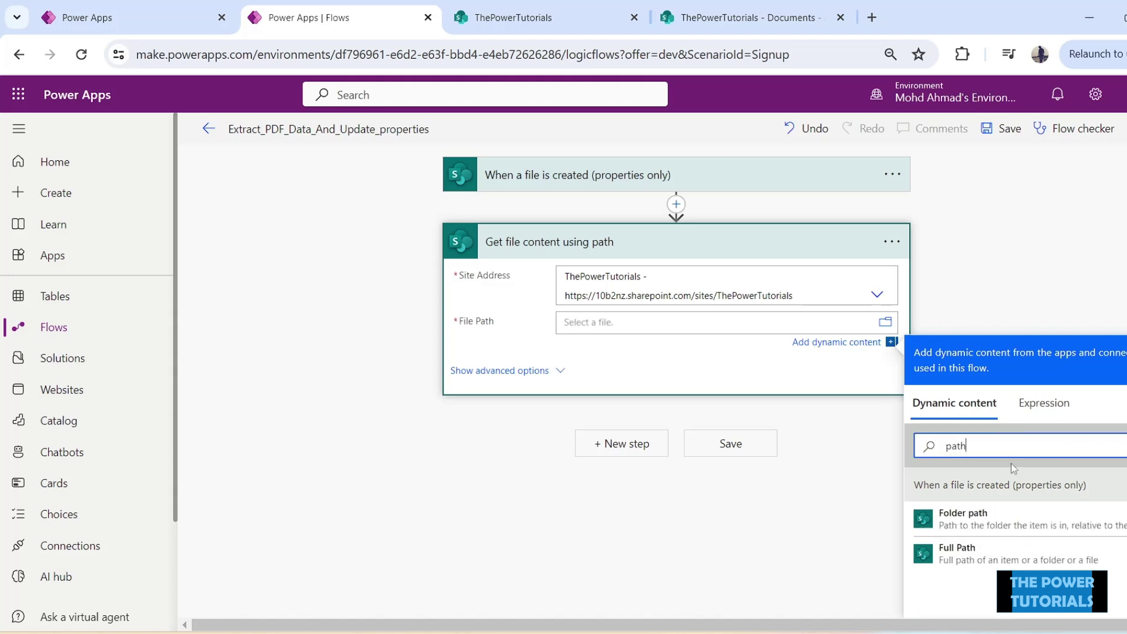
pyautogui.click(962, 558)
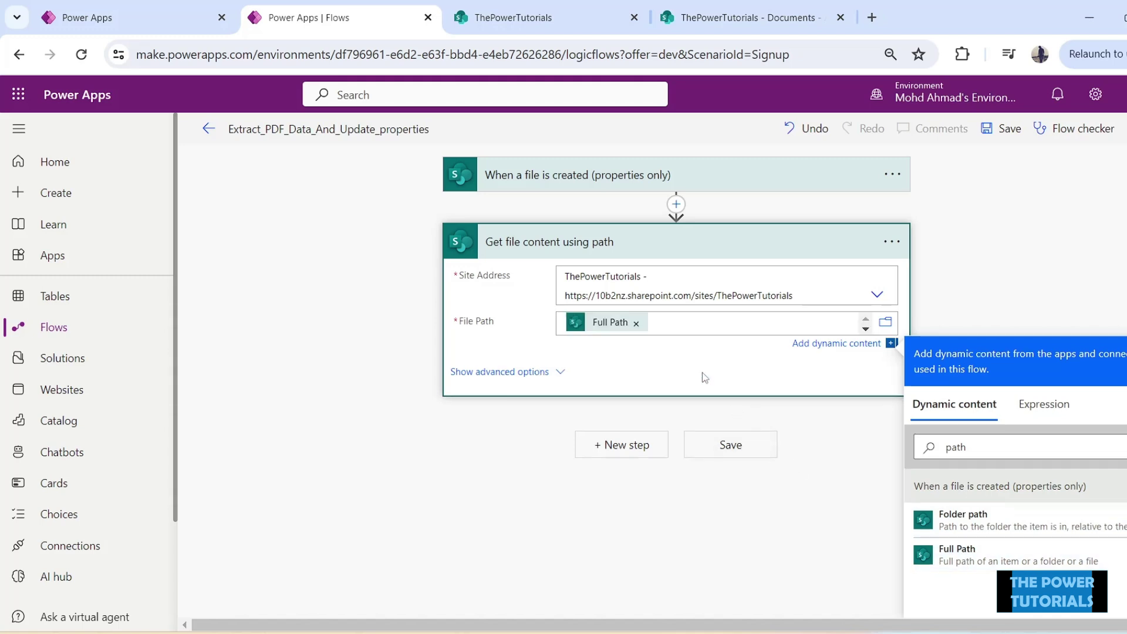
# Add the AI Builder action Extract information from documents as the next flow step, searching the operations for "extract".
pyautogui.click(606, 451)
pyautogui.write('extract')
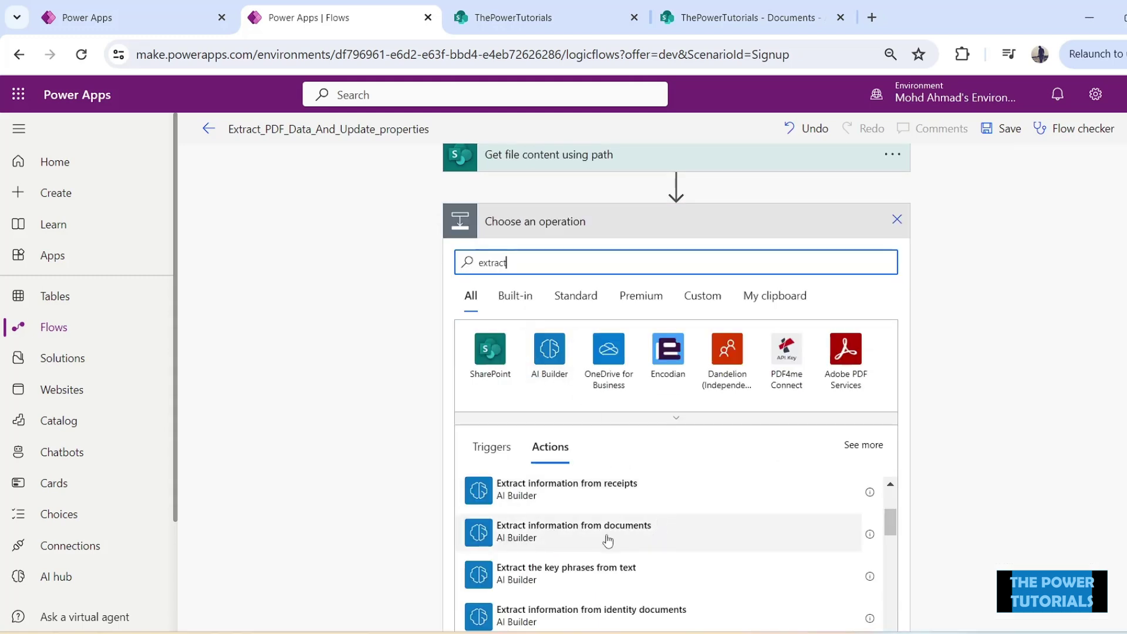
pyautogui.click(533, 540)
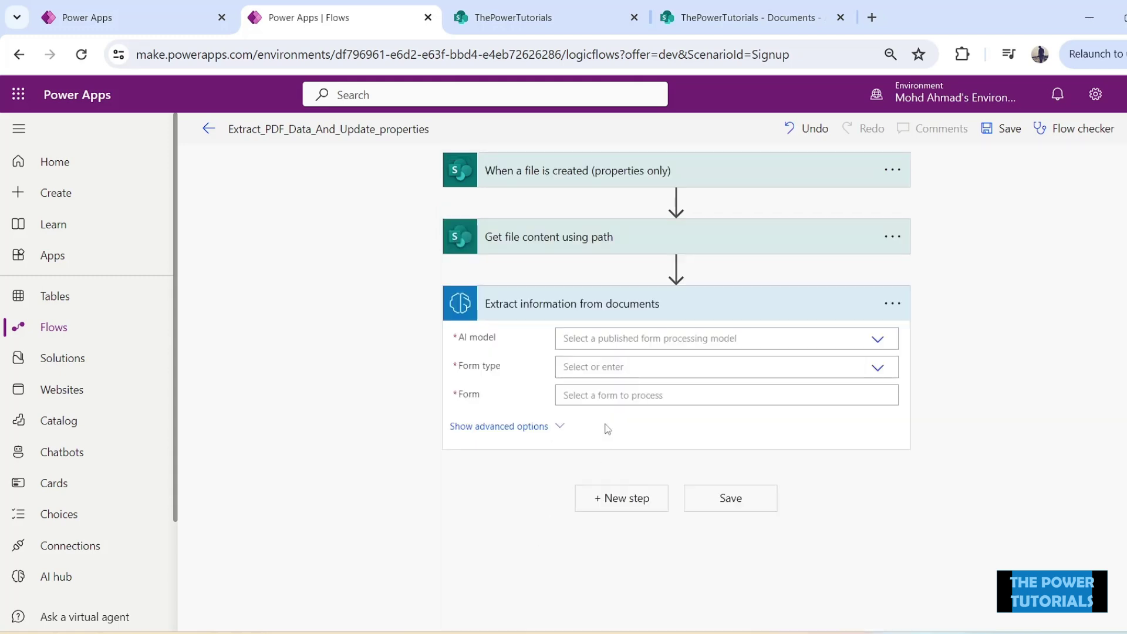
# Configure the extraction with AI model Document Processing 7/21/2024, 9:07:53 PM, form type PDF Document, and File Content as the form.
pyautogui.click(880, 342)
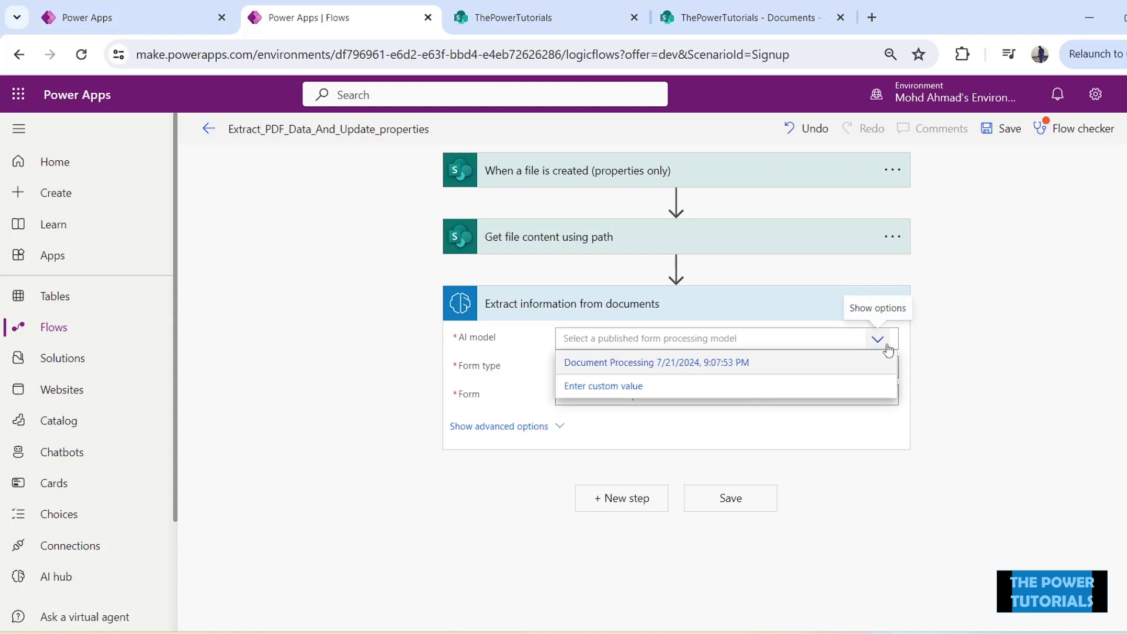
pyautogui.click(748, 366)
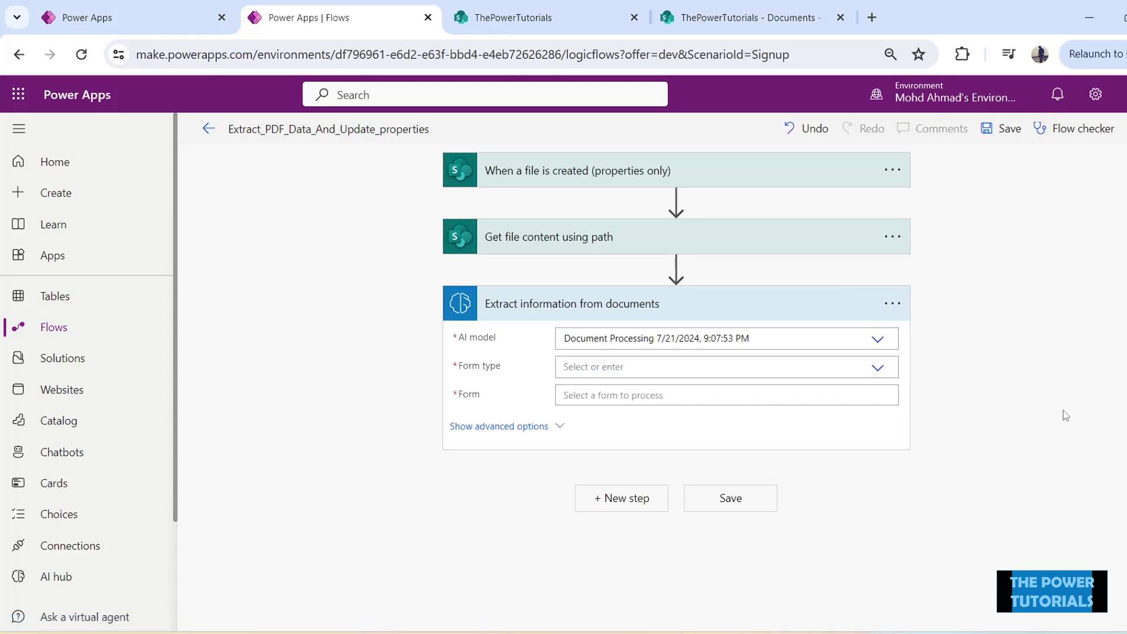
pyautogui.click(876, 368)
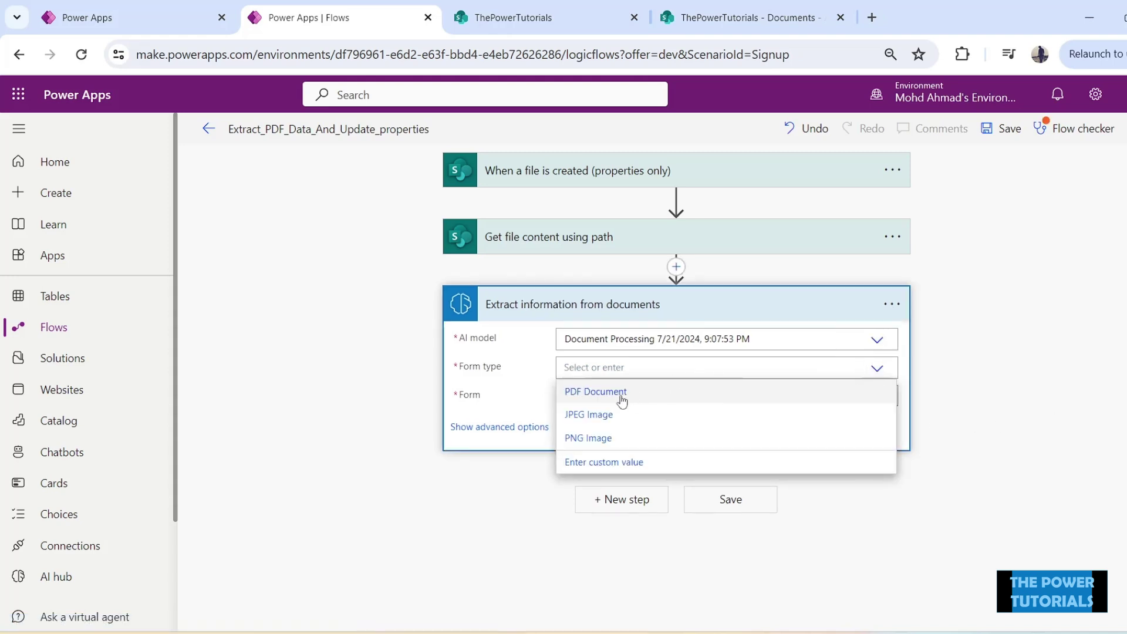
pyautogui.click(672, 393)
pyautogui.click(595, 396)
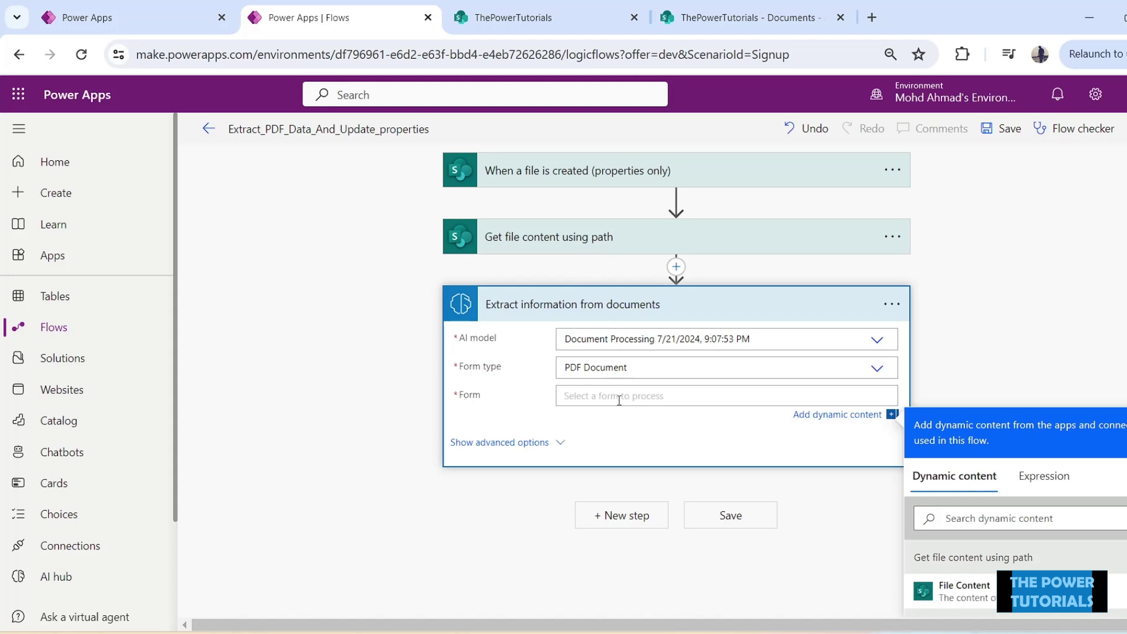
pyautogui.scroll(-2, 880, 470)
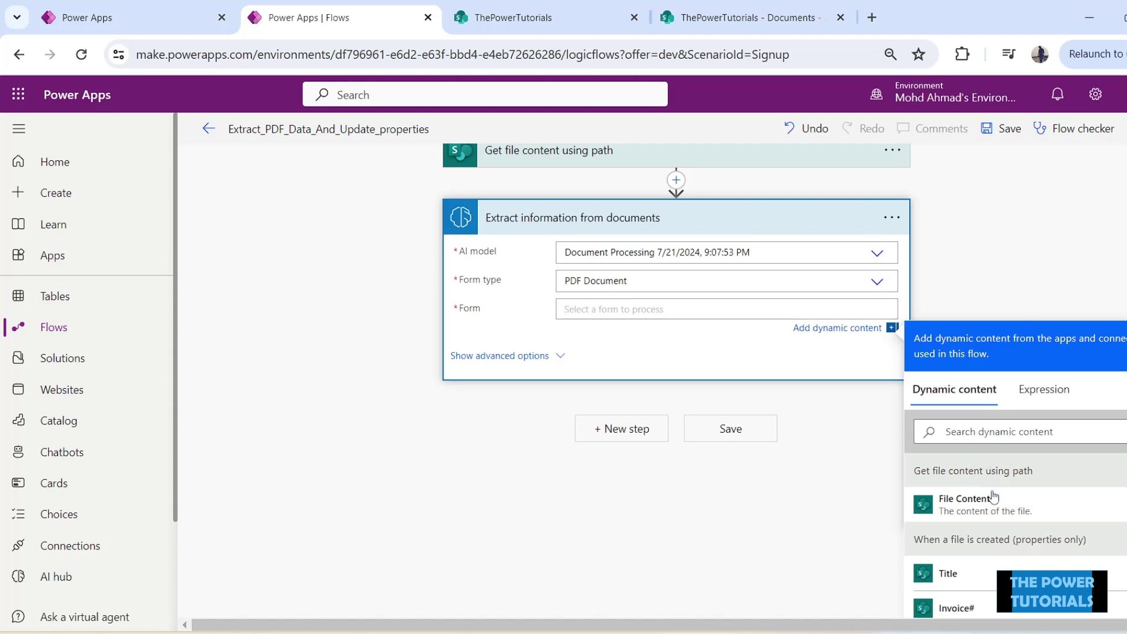
pyautogui.click(969, 499)
pyautogui.scroll(2, 701, 337)
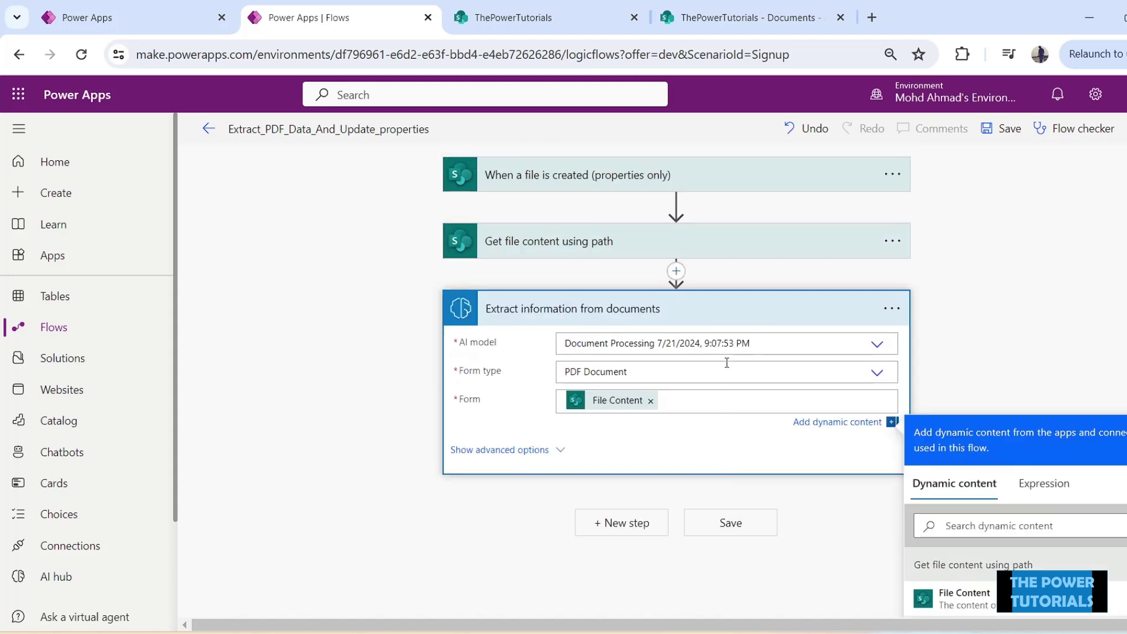
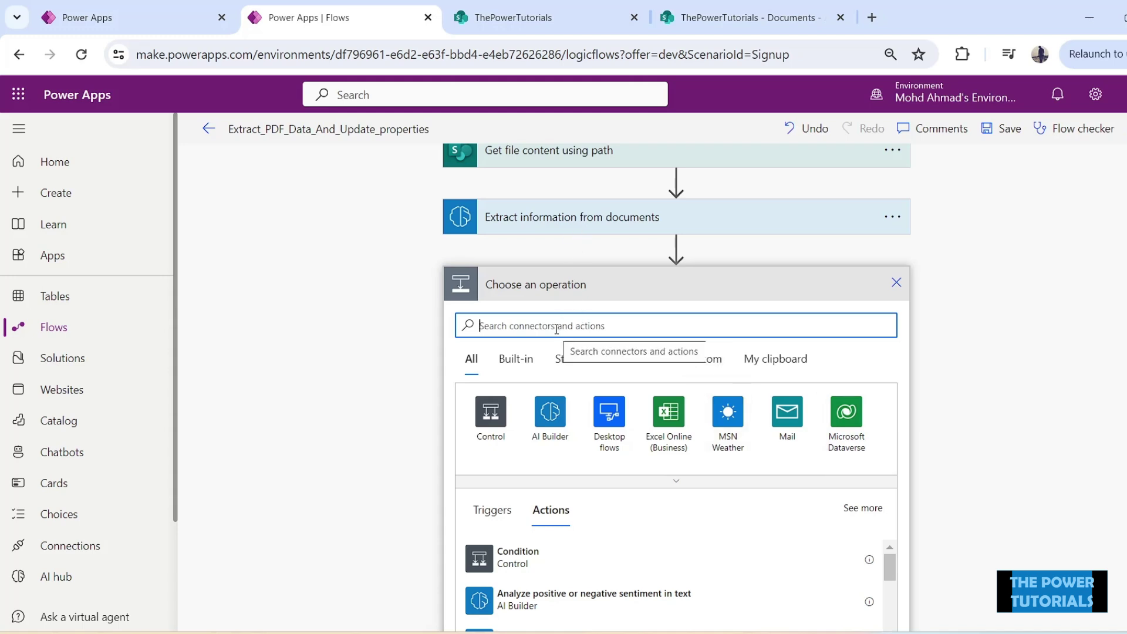
# Search the operations for "properties" and add SharePoint's Update file properties action after the extraction step.
pyautogui.write('properties')
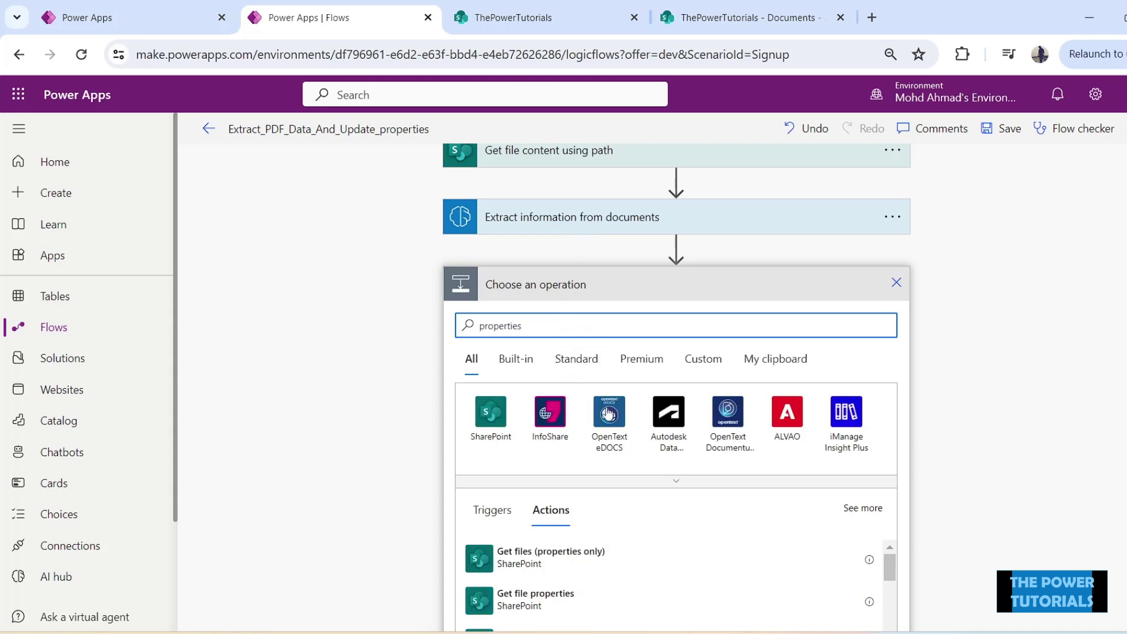
pyautogui.scroll(-2, 627, 455)
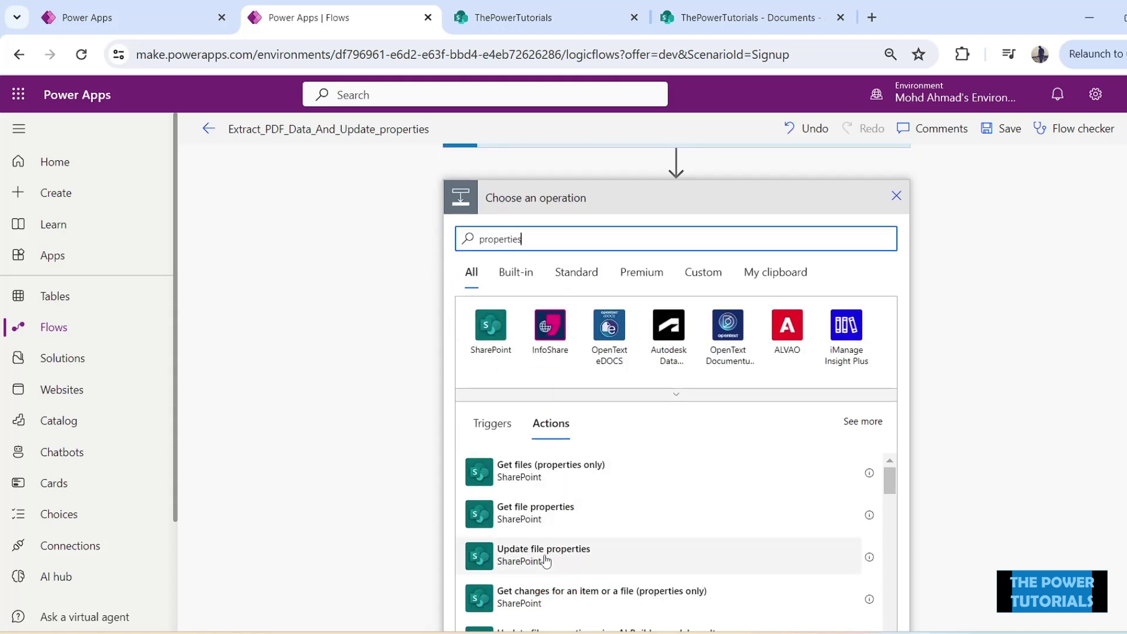
pyautogui.click(609, 561)
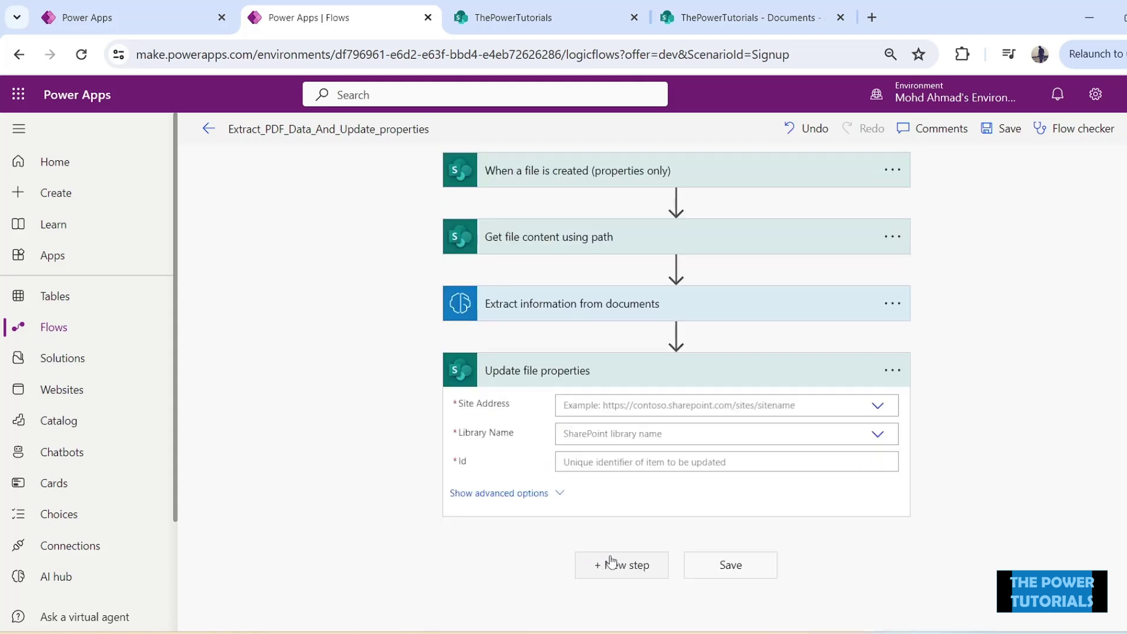
# Set the Update file properties action's site address to ThePowerTutorials and its library name to Documents.
pyautogui.click(652, 409)
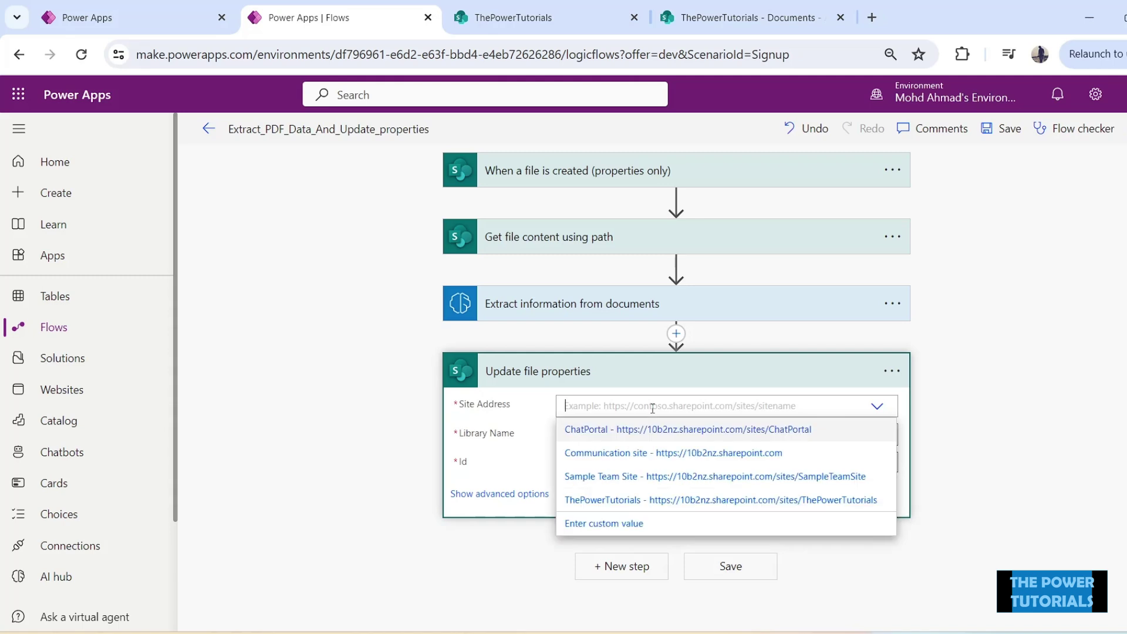
pyautogui.click(660, 500)
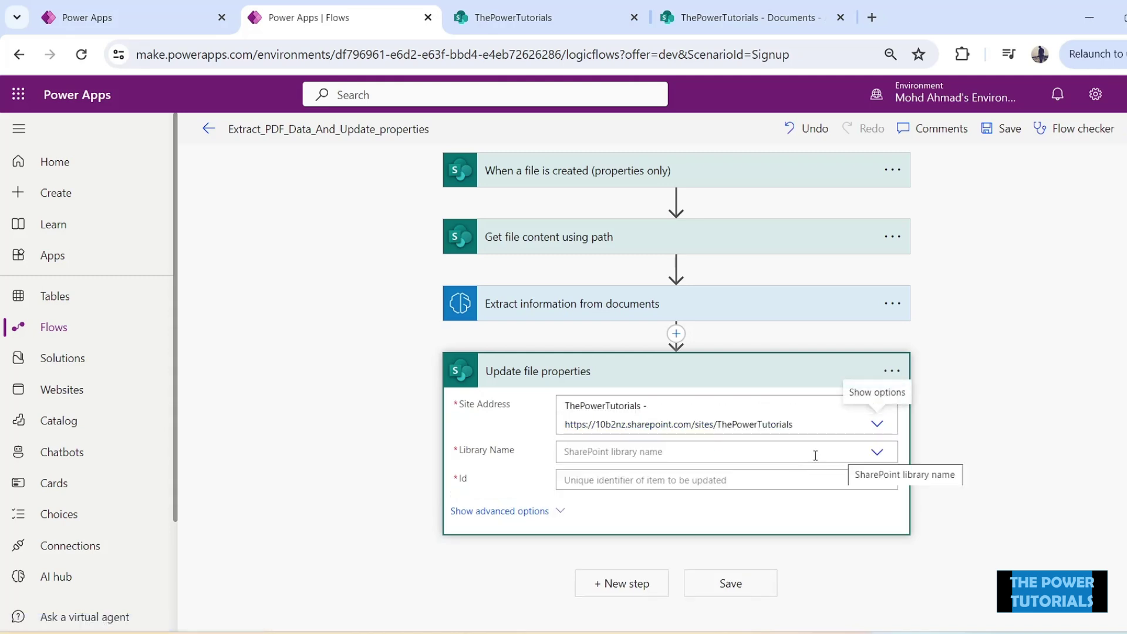
pyautogui.click(877, 451)
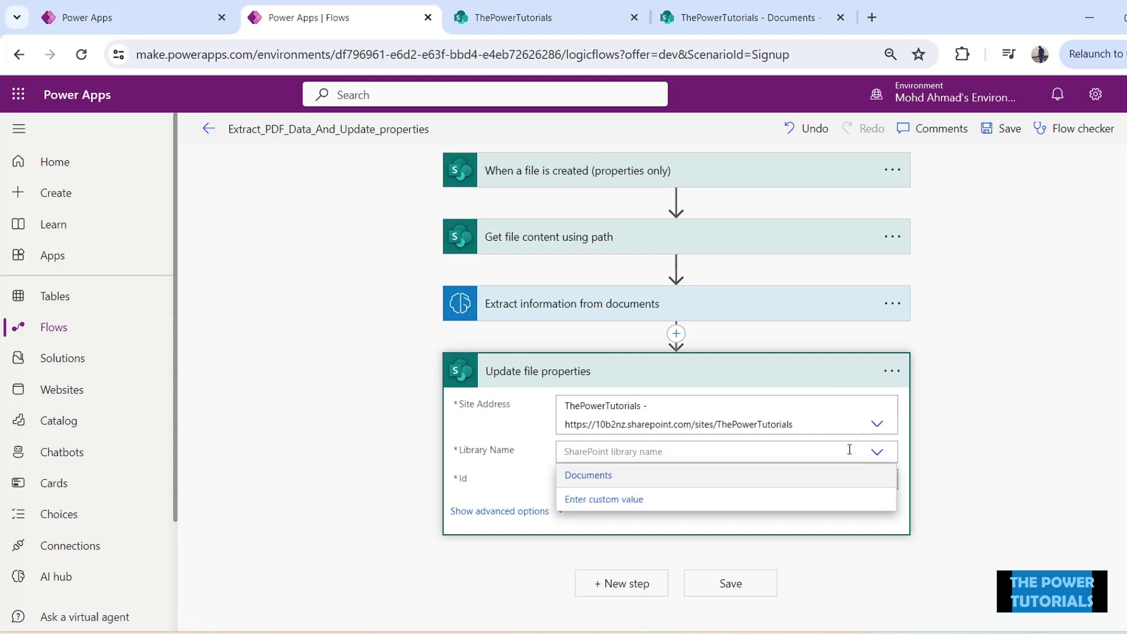
pyautogui.click(607, 474)
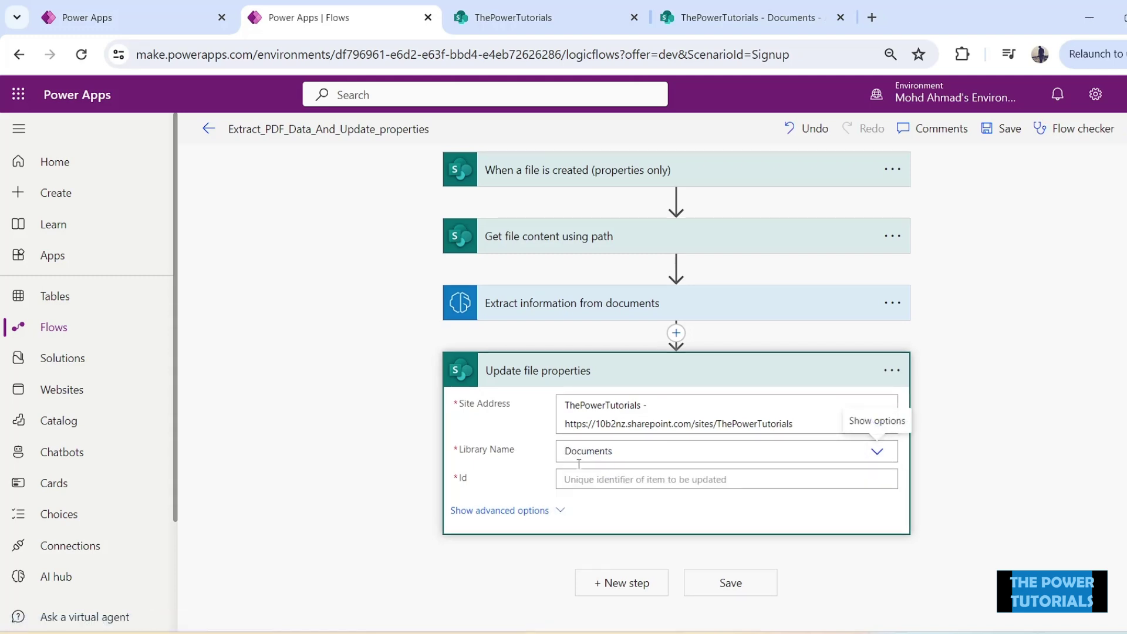
# Fill the Update file properties action's Id field with the ID dynamic content from the file-created trigger.
pyautogui.click(604, 480)
pyautogui.scroll(-5, 624, 457)
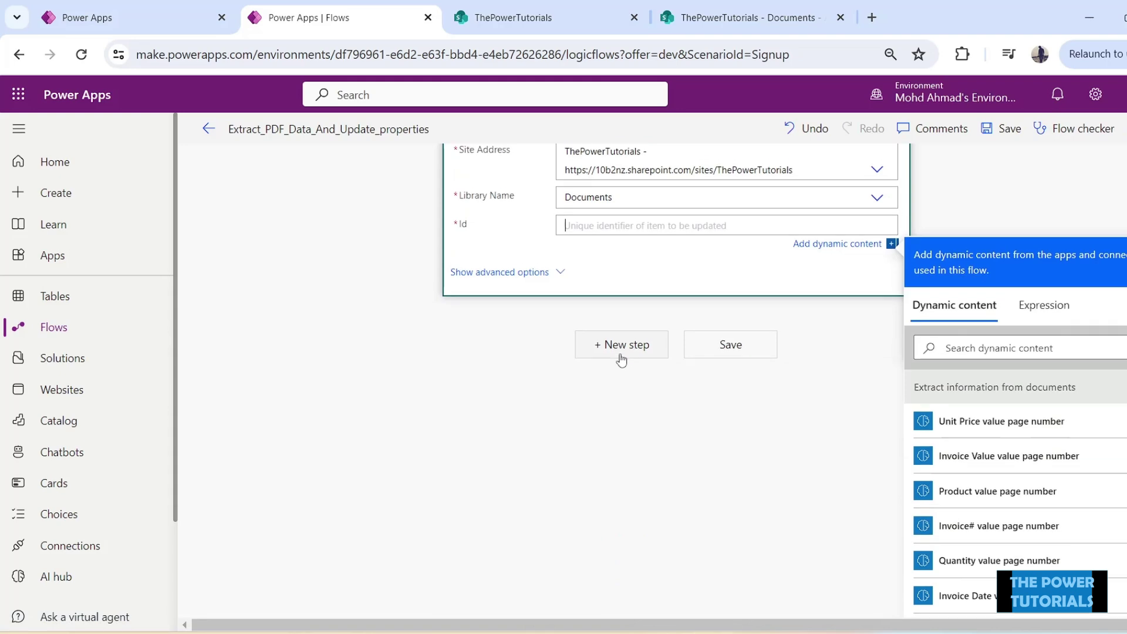
pyautogui.scroll(2, 621, 357)
pyautogui.scroll(3, 557, 306)
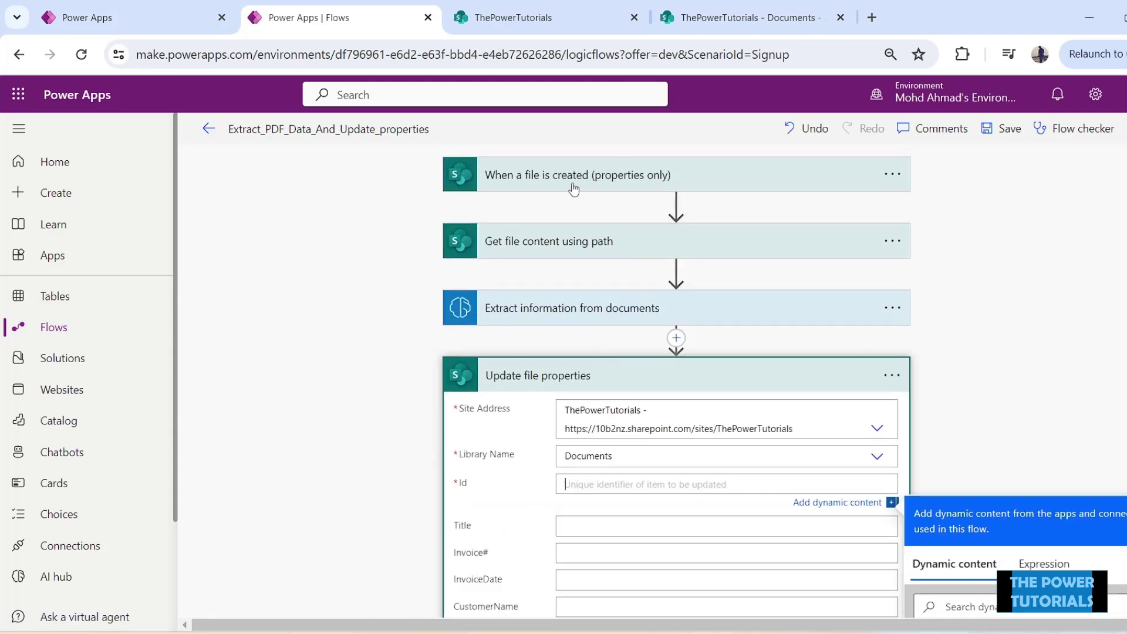
pyautogui.scroll(-1, 622, 286)
pyautogui.scroll(-2, 623, 285)
pyautogui.click(985, 431)
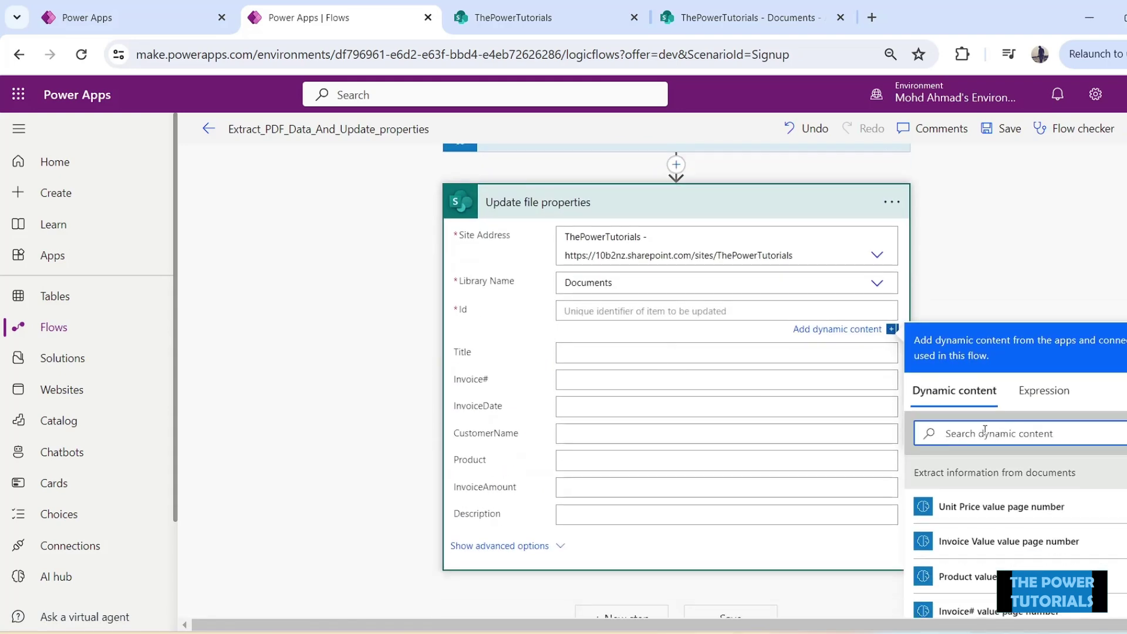
pyautogui.write('id')
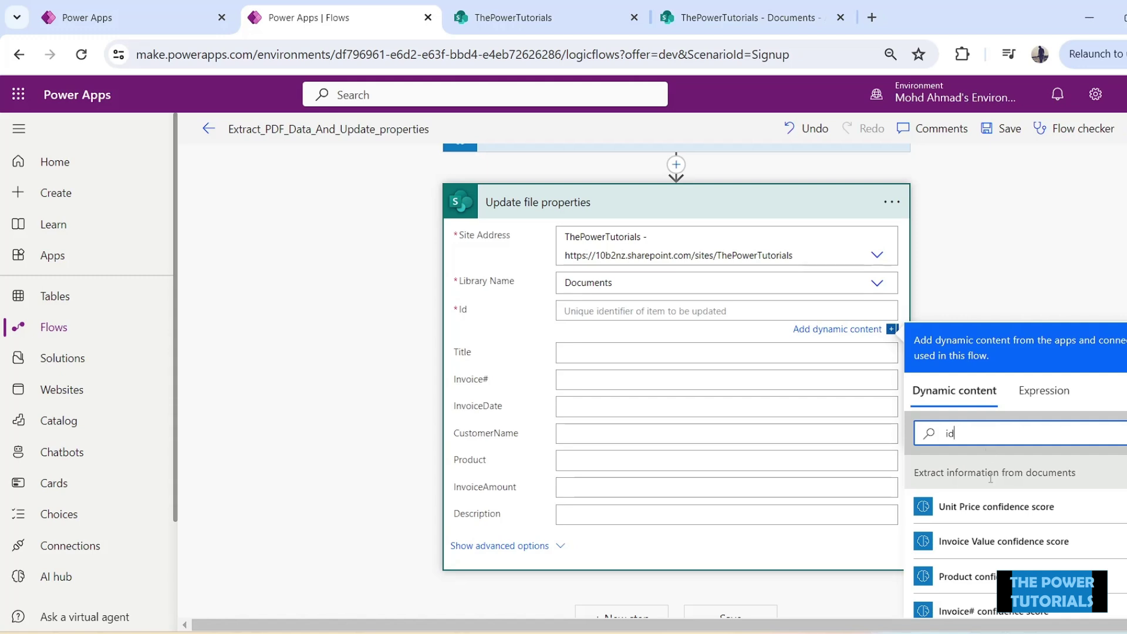
pyautogui.scroll(-5, 990, 477)
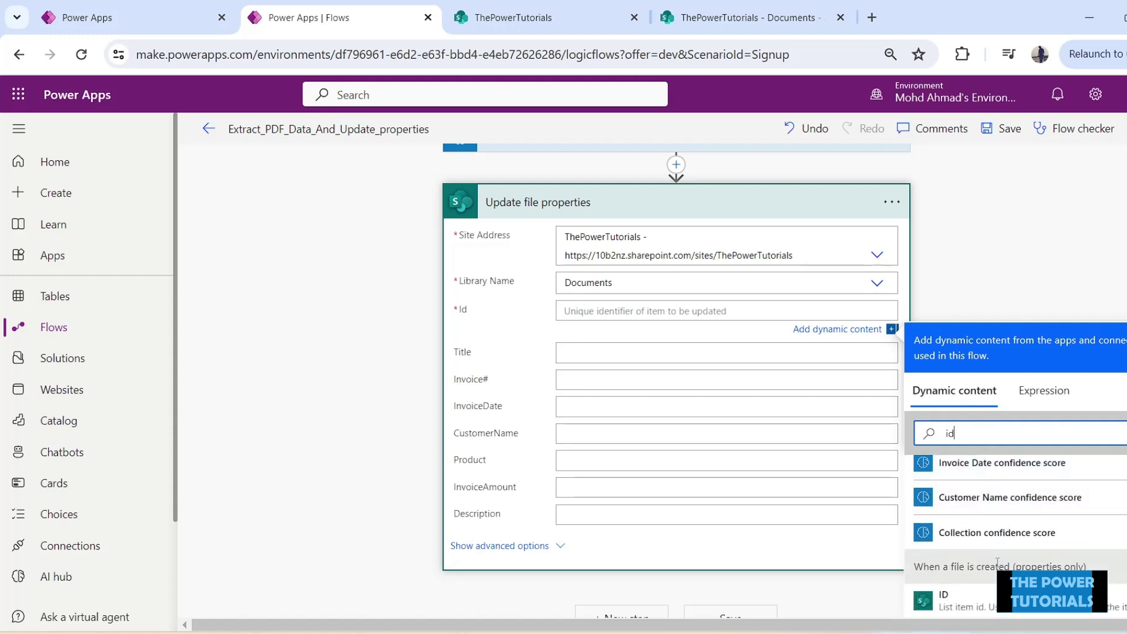
pyautogui.click(979, 610)
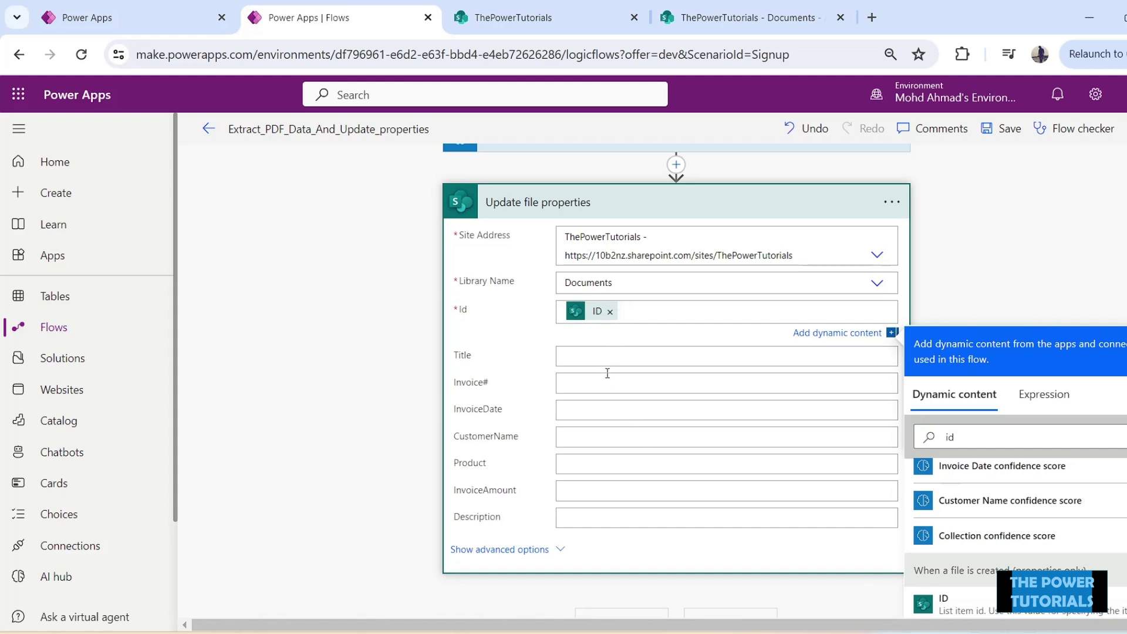
# Switch to SharePoint to review the columns of the Documents library and the Invoice#s list, and return to the flow editor.
pyautogui.click(600, 357)
pyautogui.click(546, 18)
pyautogui.click(704, 17)
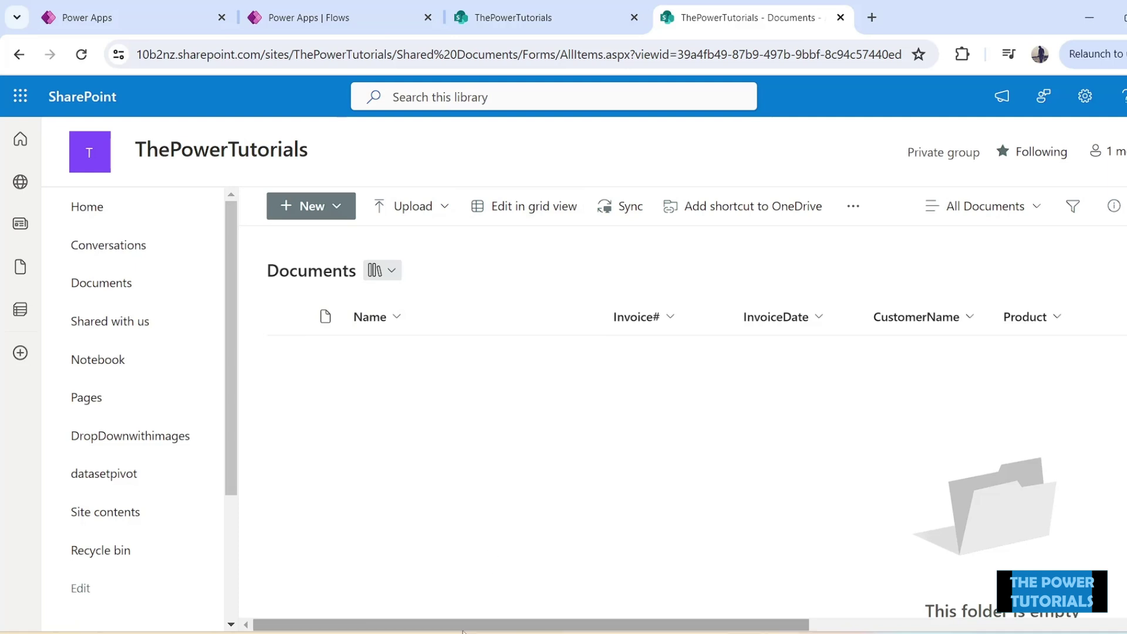
pyautogui.moveTo(528, 625); pyautogui.dragTo(960, 488)
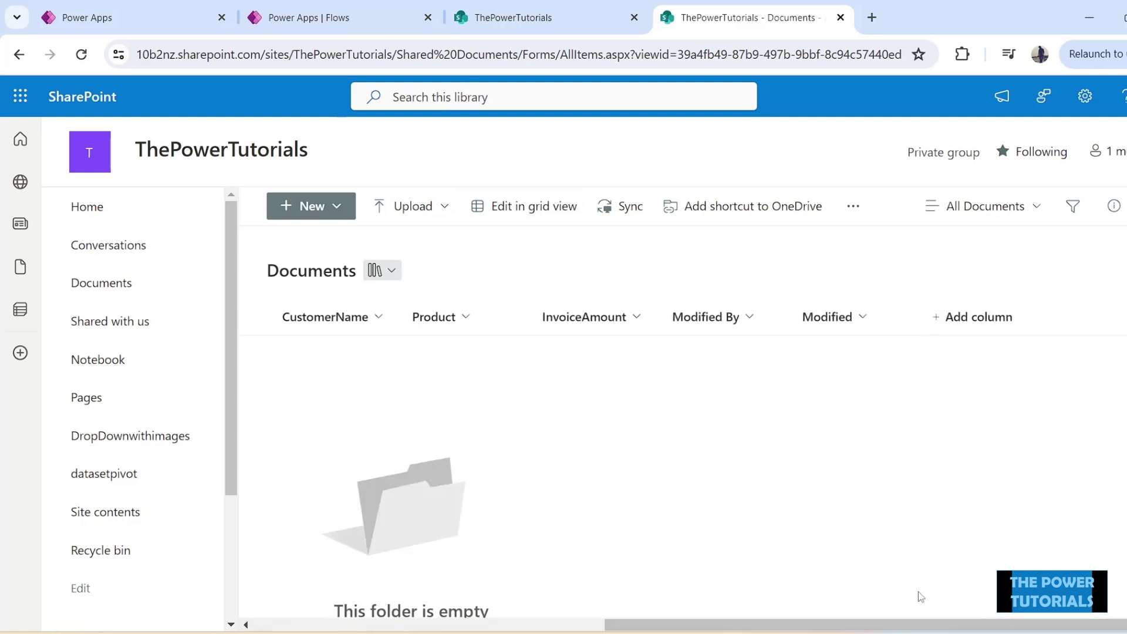
pyautogui.moveTo(923, 624); pyautogui.dragTo(572, 624)
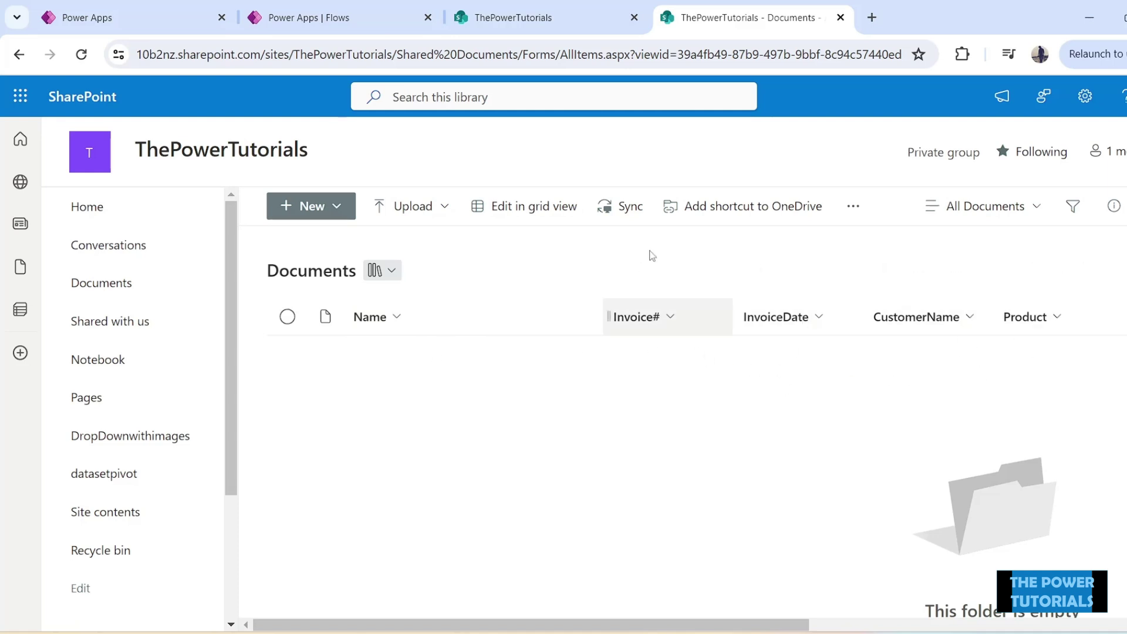
pyautogui.click(523, 21)
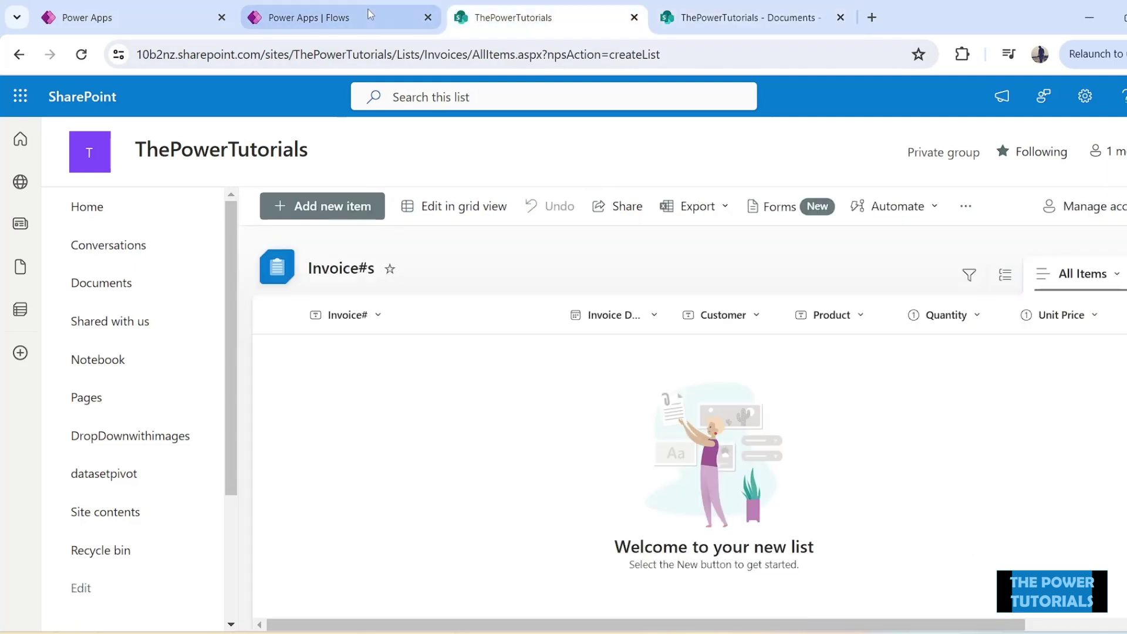
pyautogui.click(333, 19)
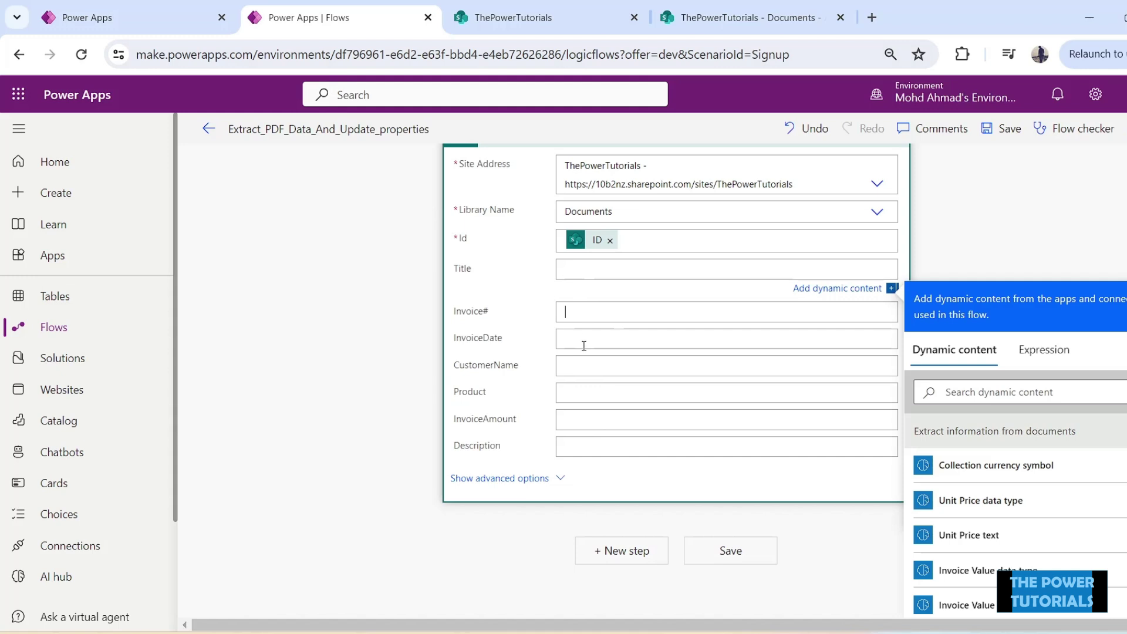
# Search the dynamic content for "invoice" and fill the Update file properties action's Invoice# field with Invoice# value.
pyautogui.click(573, 377)
pyautogui.click(581, 352)
pyautogui.click(585, 323)
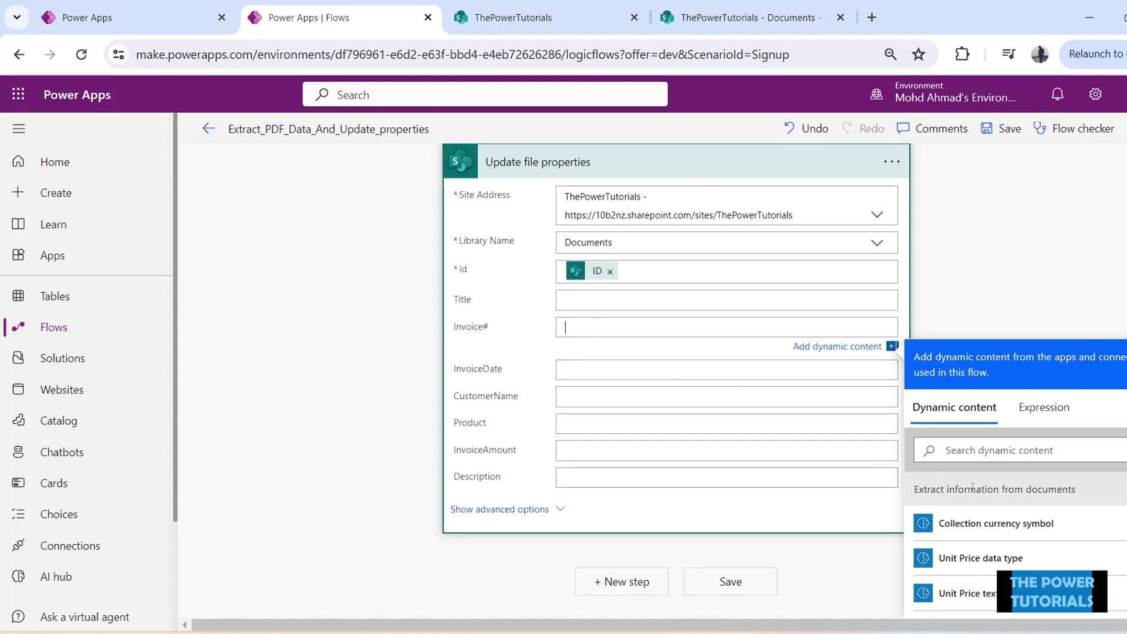
pyautogui.click(1010, 450)
pyautogui.write('invoice')
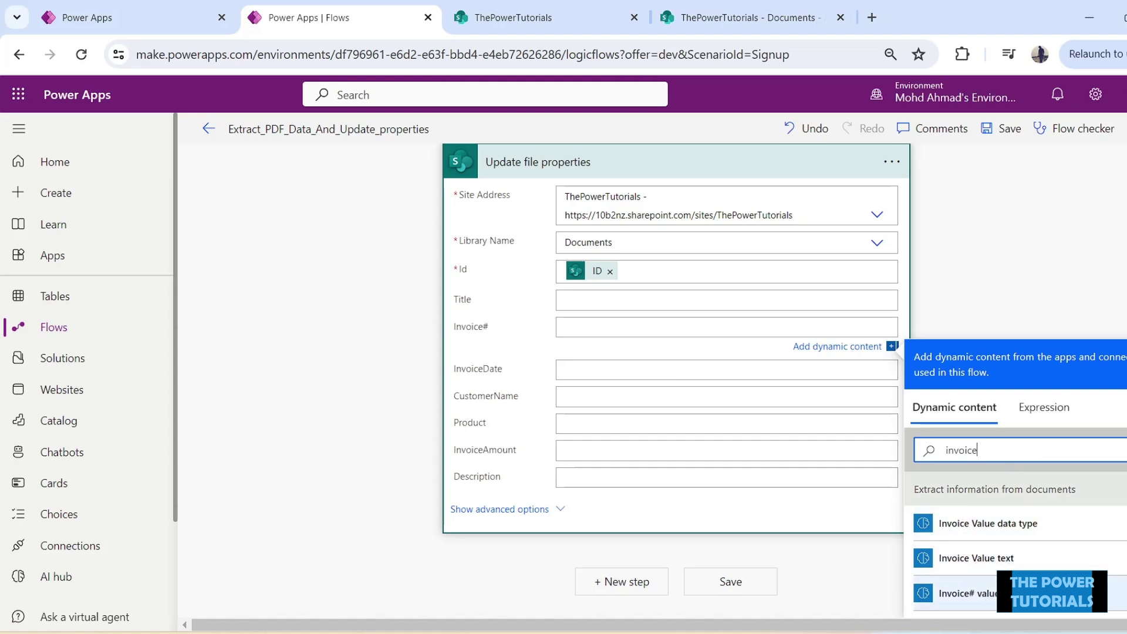
pyautogui.click(965, 593)
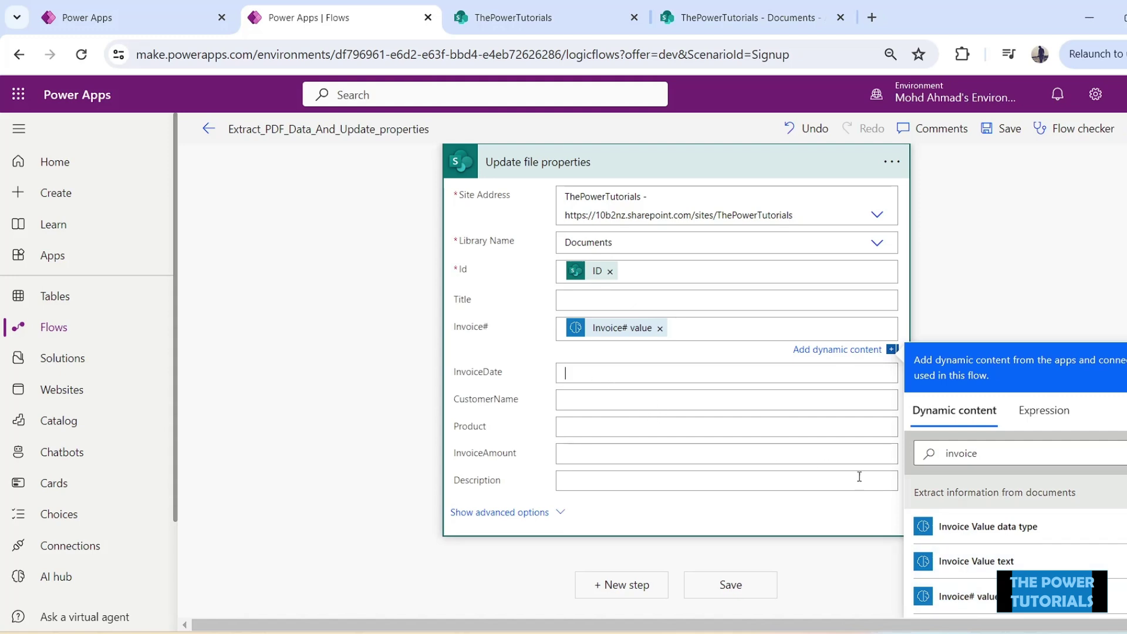
# Fill the InvoiceDate field with Invoice Date value and the CustomerName field with Customer Name value from the extraction step.
pyautogui.click(949, 496)
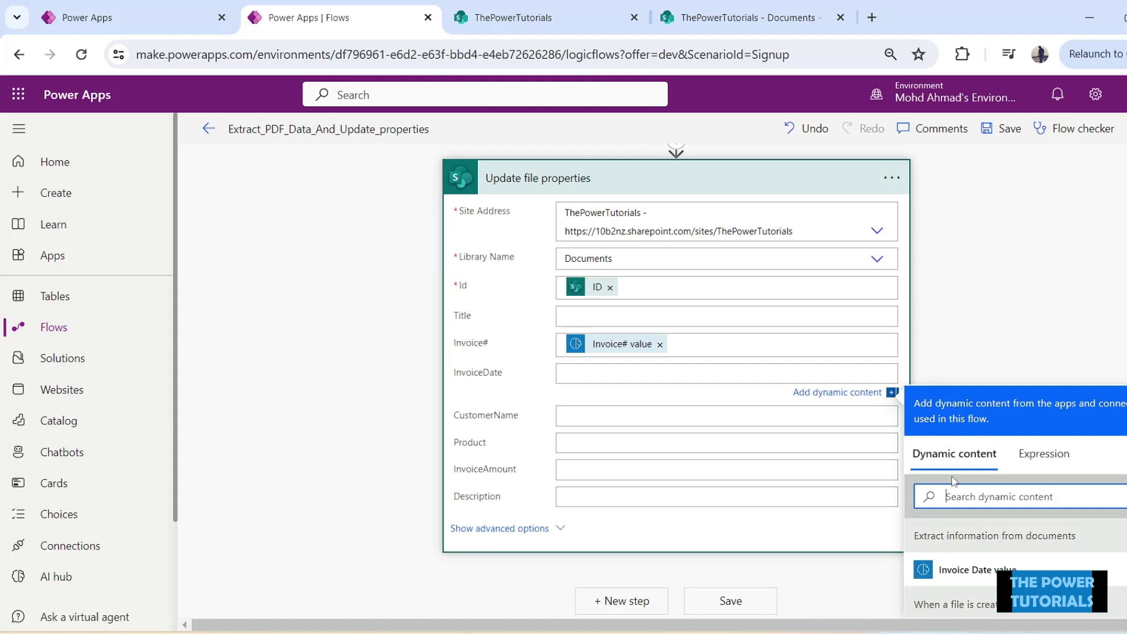
pyautogui.click(1001, 568)
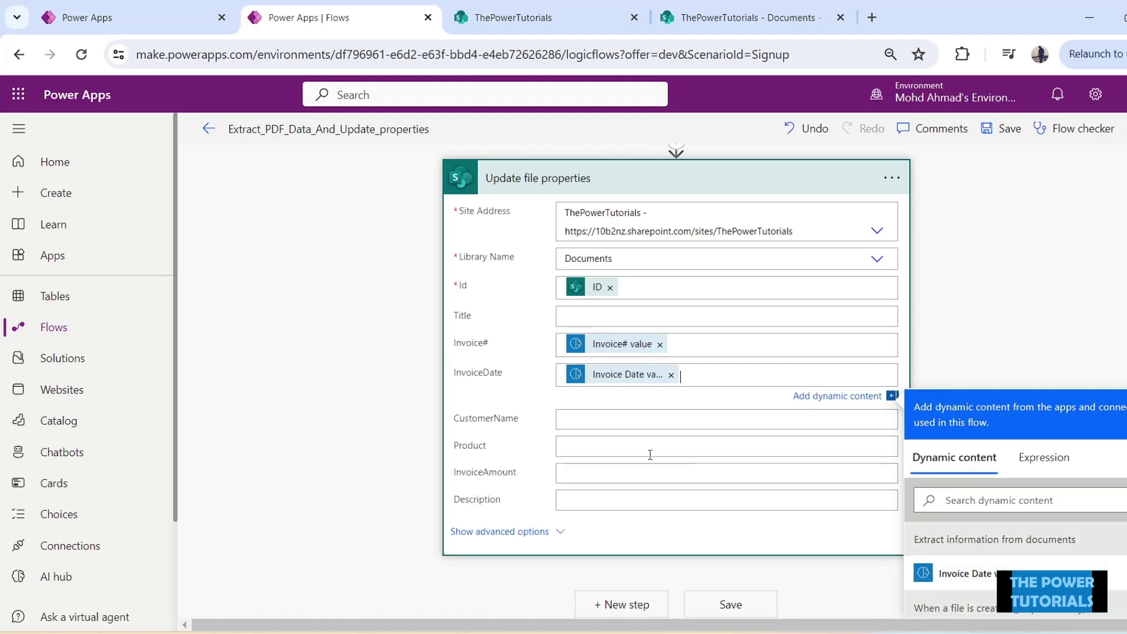
pyautogui.click(584, 420)
pyautogui.click(1001, 542)
pyautogui.write('cust')
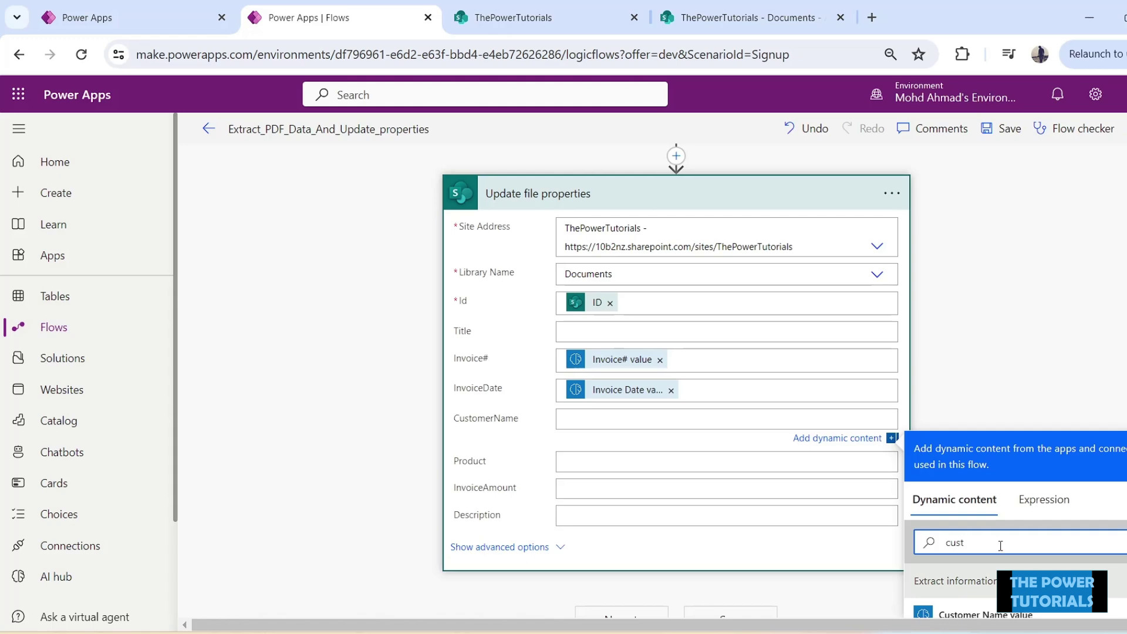
pyautogui.scroll(-4, 1000, 545)
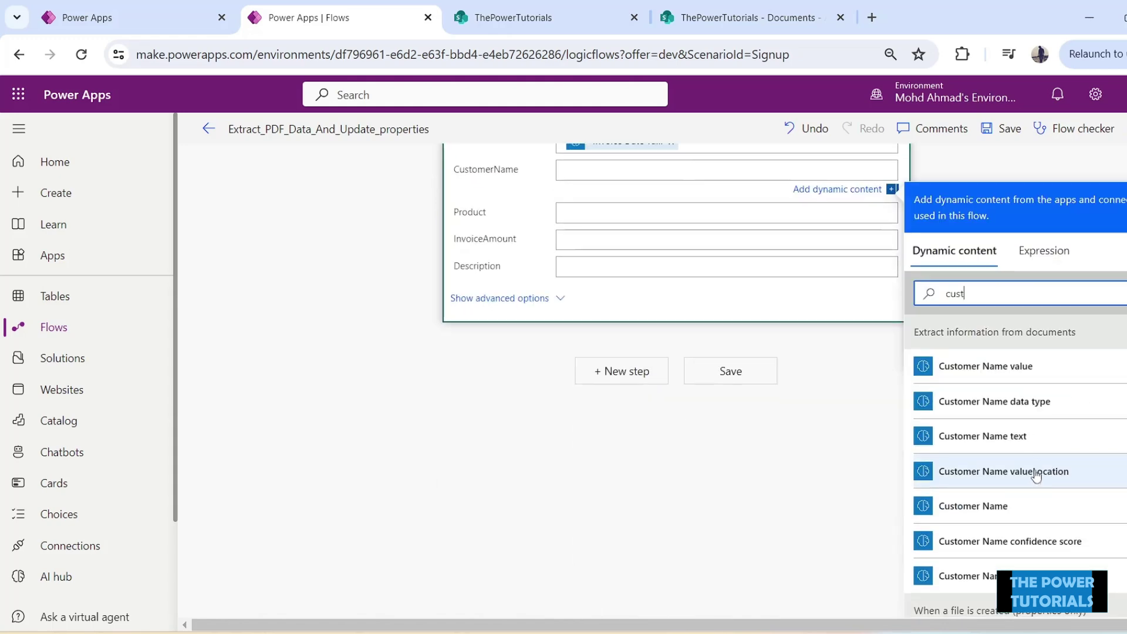
pyautogui.click(1021, 379)
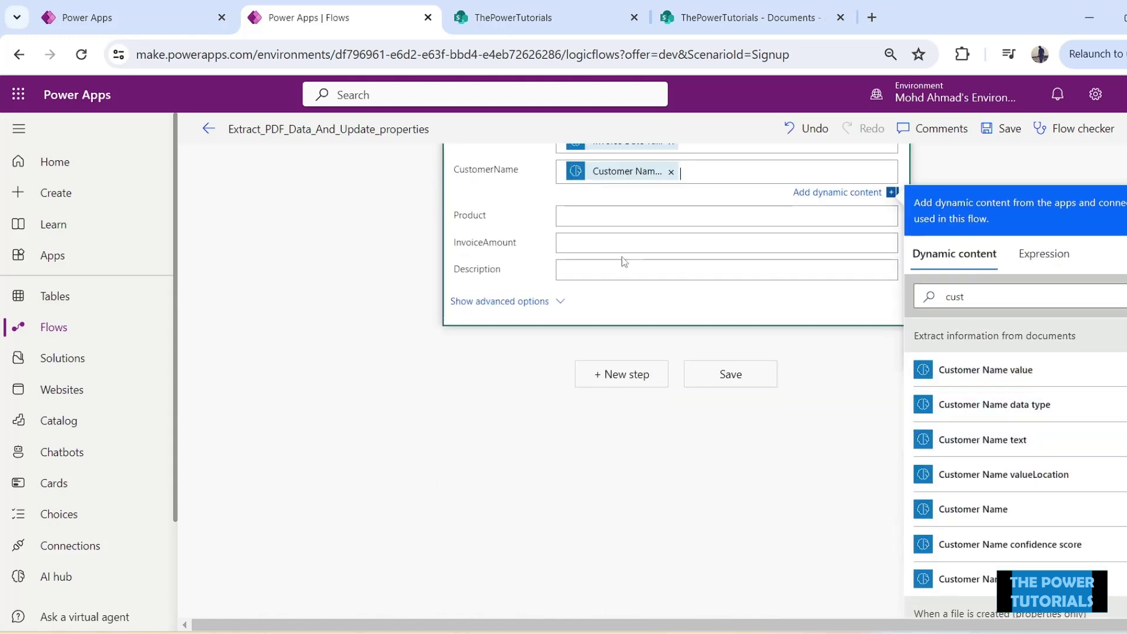
# Search the dynamic content for "product" and fill the Product field with Product value.
pyautogui.click(599, 218)
pyautogui.click(983, 343)
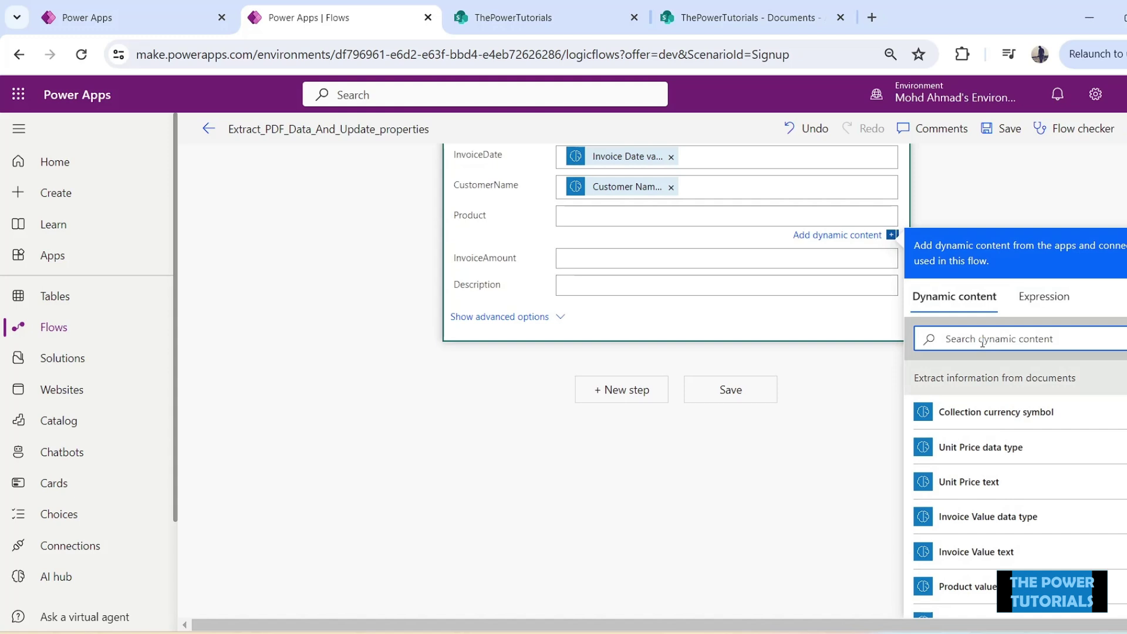
pyautogui.write('product')
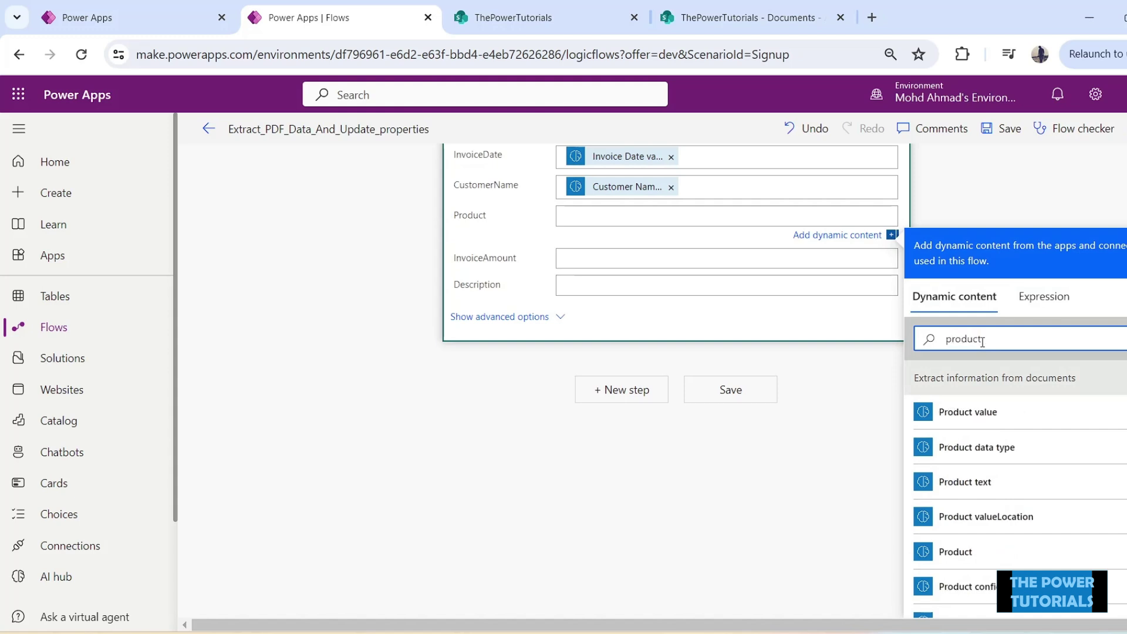
pyautogui.click(974, 412)
# Search the dynamic content for "invoice" and fill the InvoiceAmount field with Invoice Value value.
pyautogui.click(593, 256)
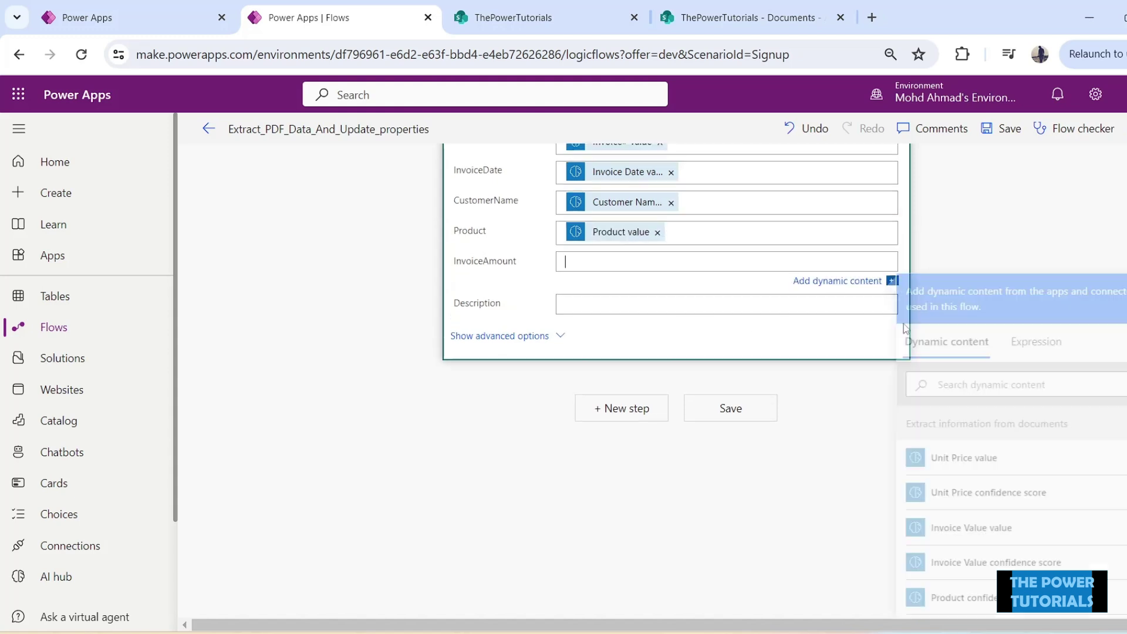
pyautogui.click(1011, 382)
pyautogui.write('invoice')
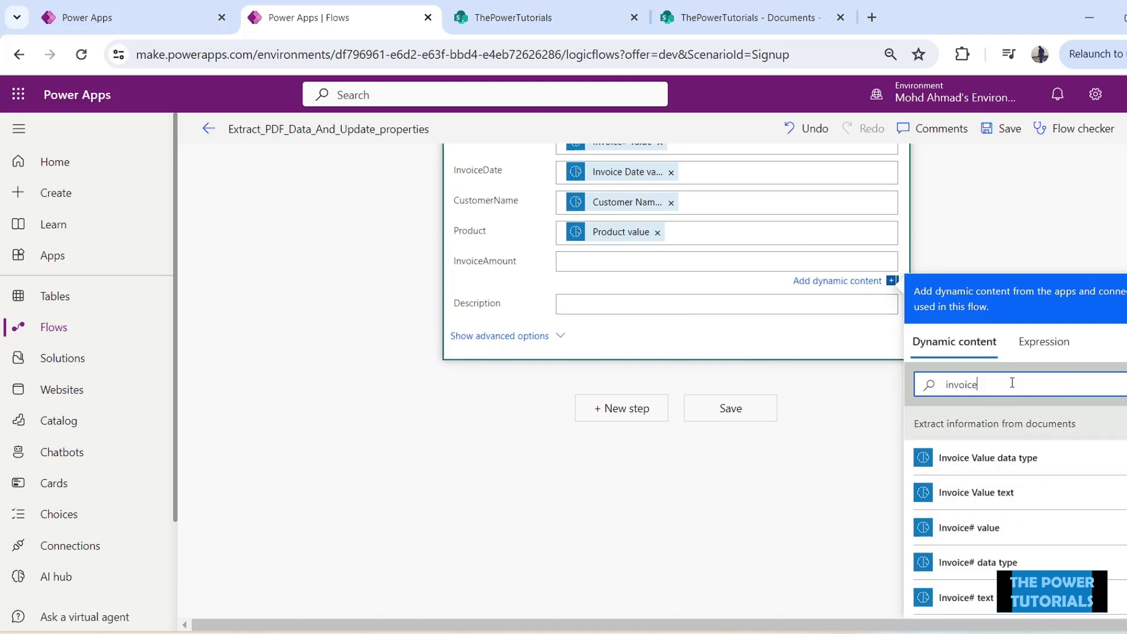
pyautogui.scroll(-2, 1051, 487)
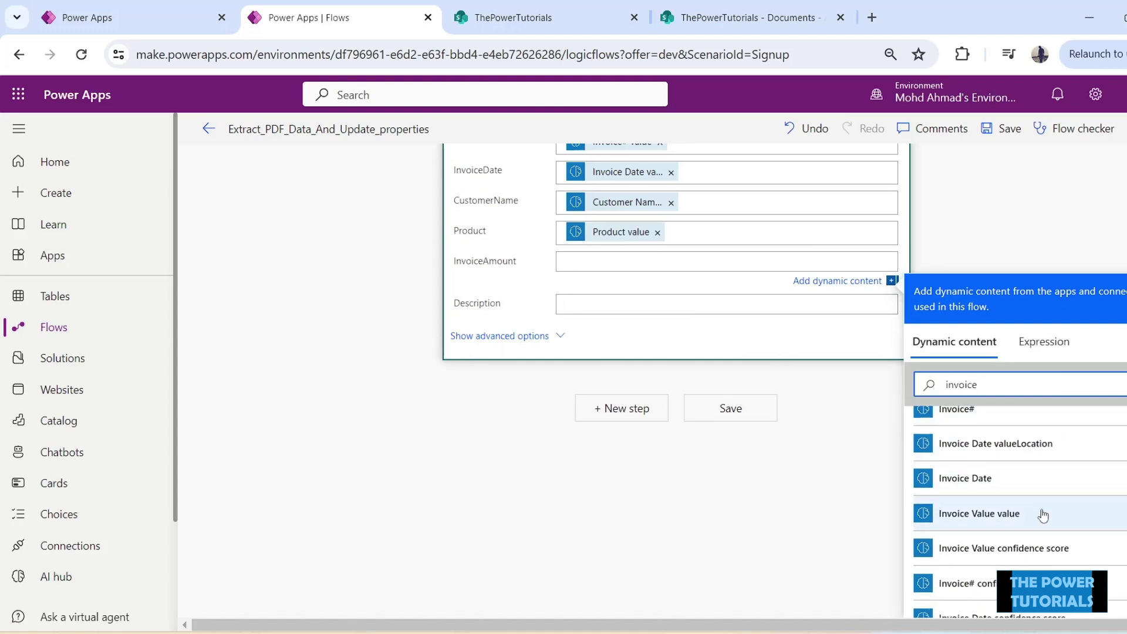
pyautogui.click(1022, 522)
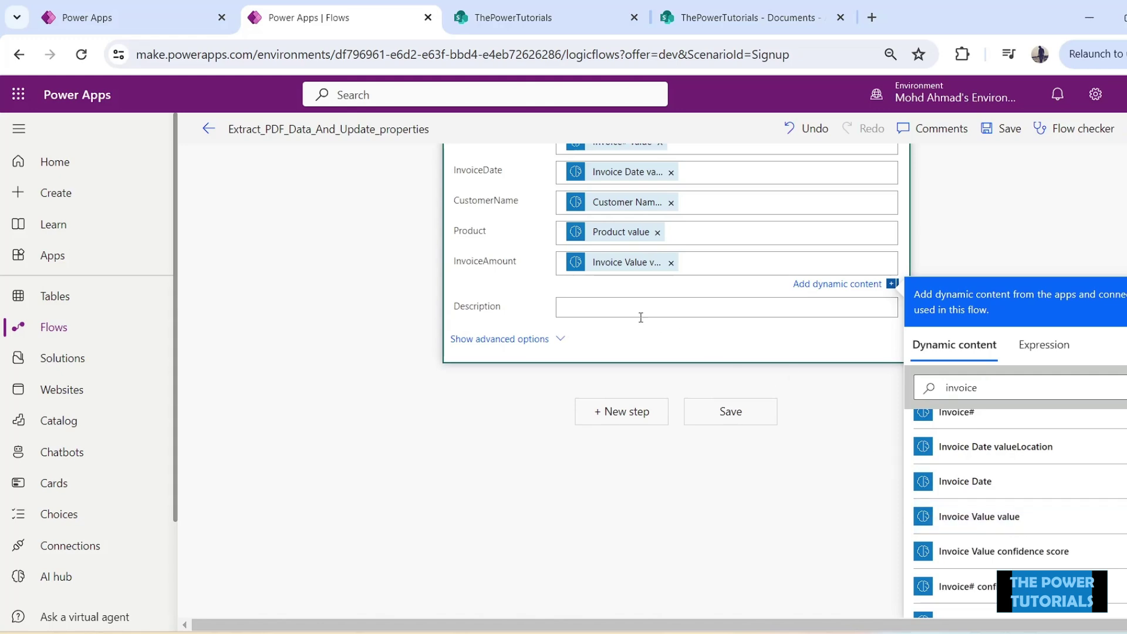
# Review the field mappings of the Update file properties action and save the flow.
pyautogui.scroll(3, 641, 317)
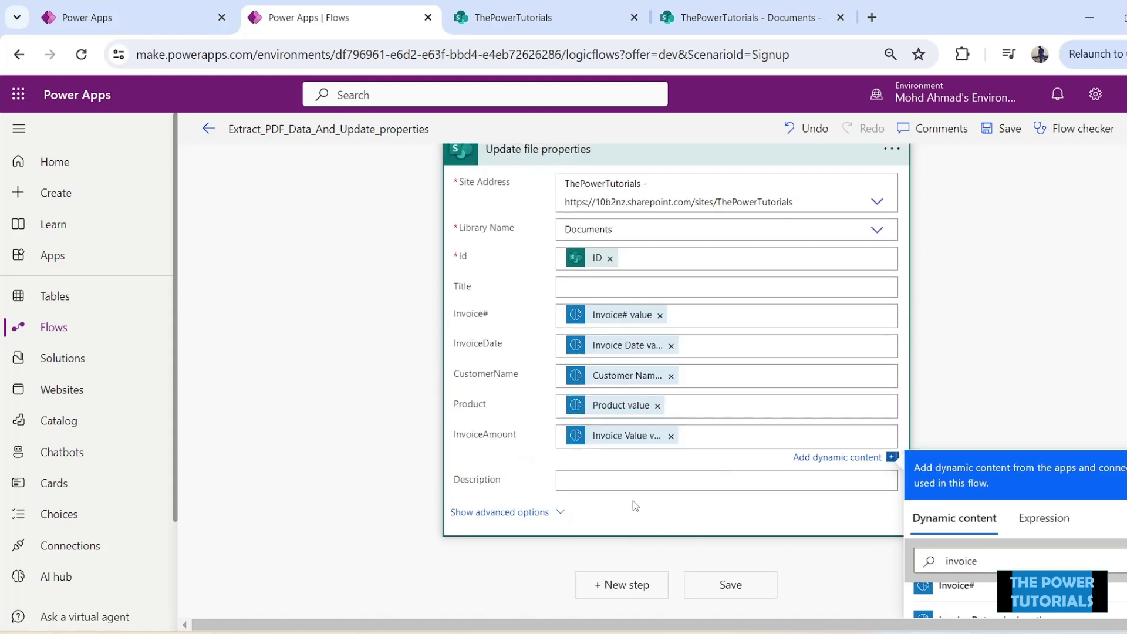
pyautogui.scroll(-3, 641, 505)
pyautogui.scroll(4, 1009, 559)
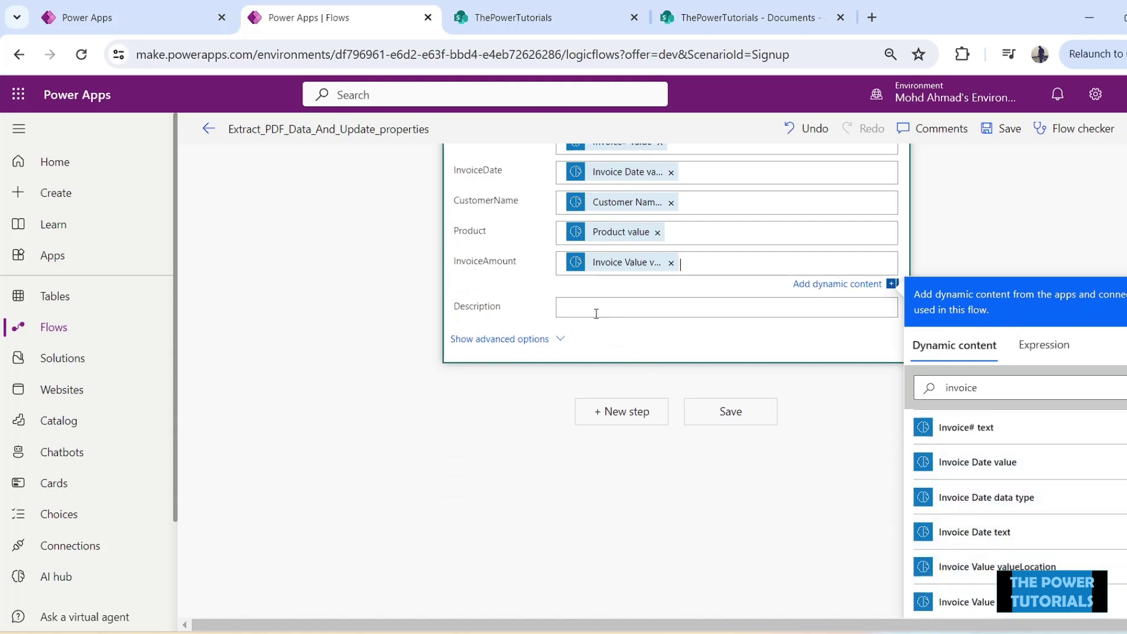
pyautogui.scroll(3, 651, 387)
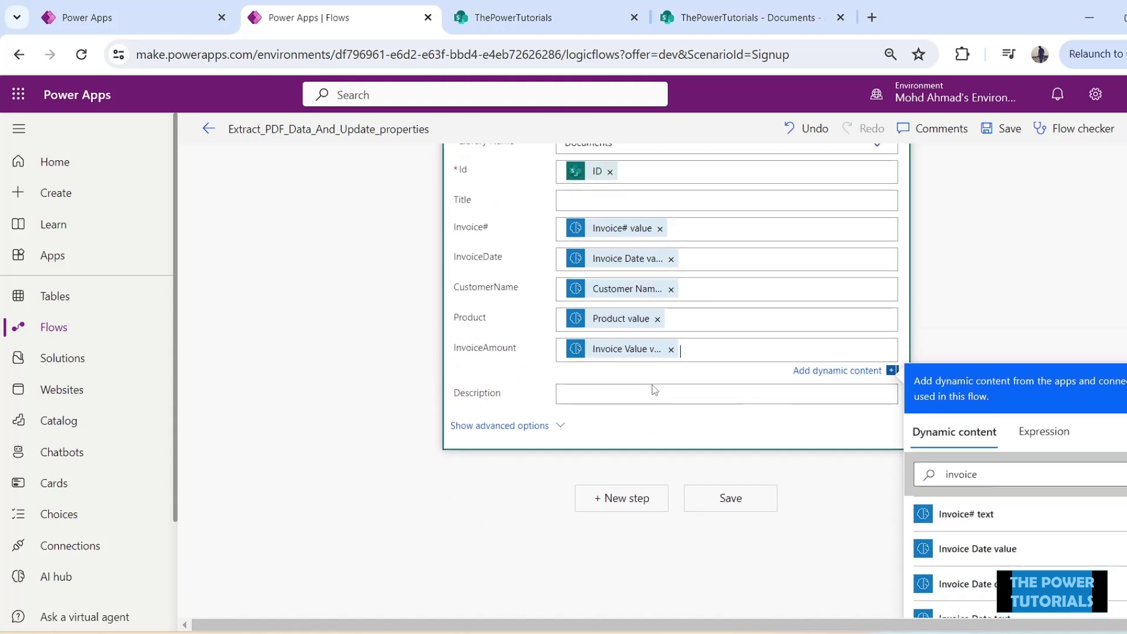
pyautogui.scroll(2, 840, 367)
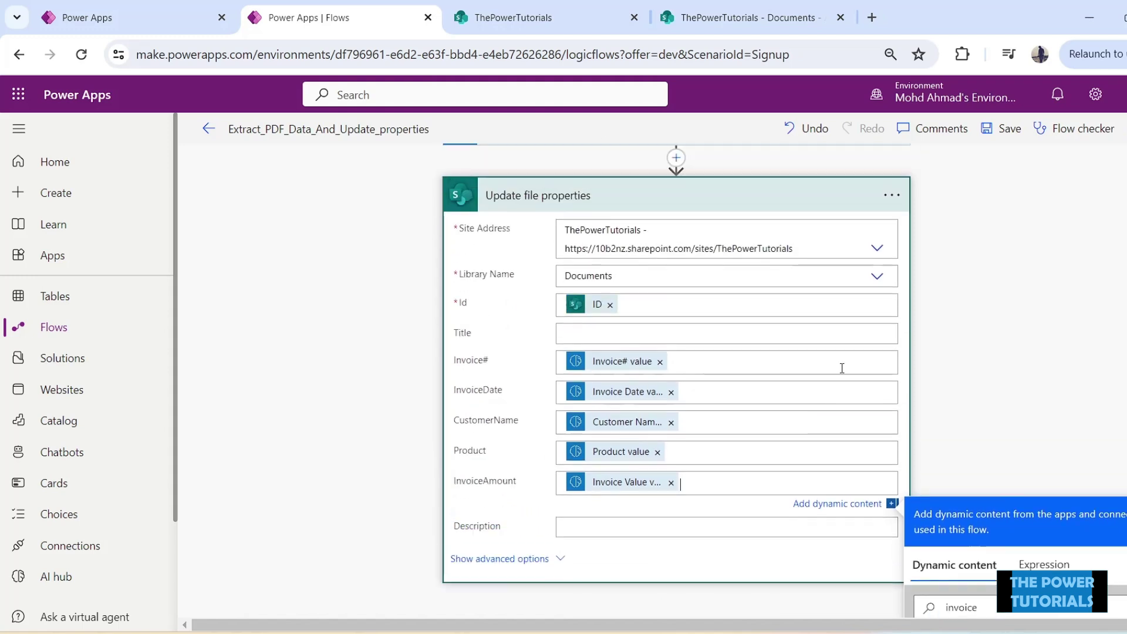
pyautogui.click(1076, 258)
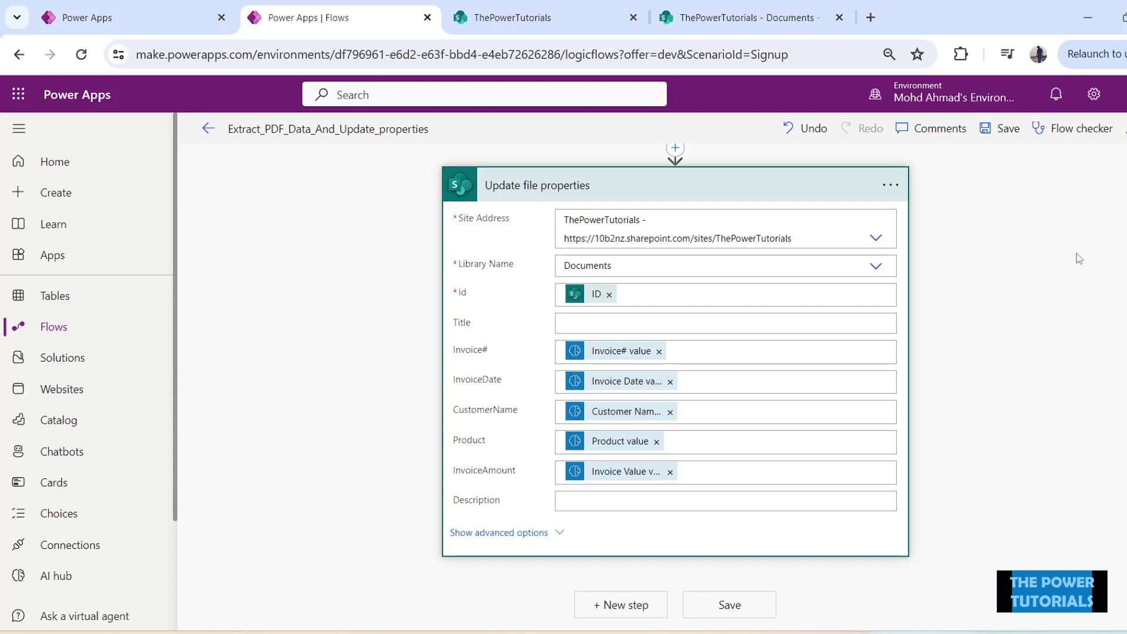
pyautogui.click(999, 128)
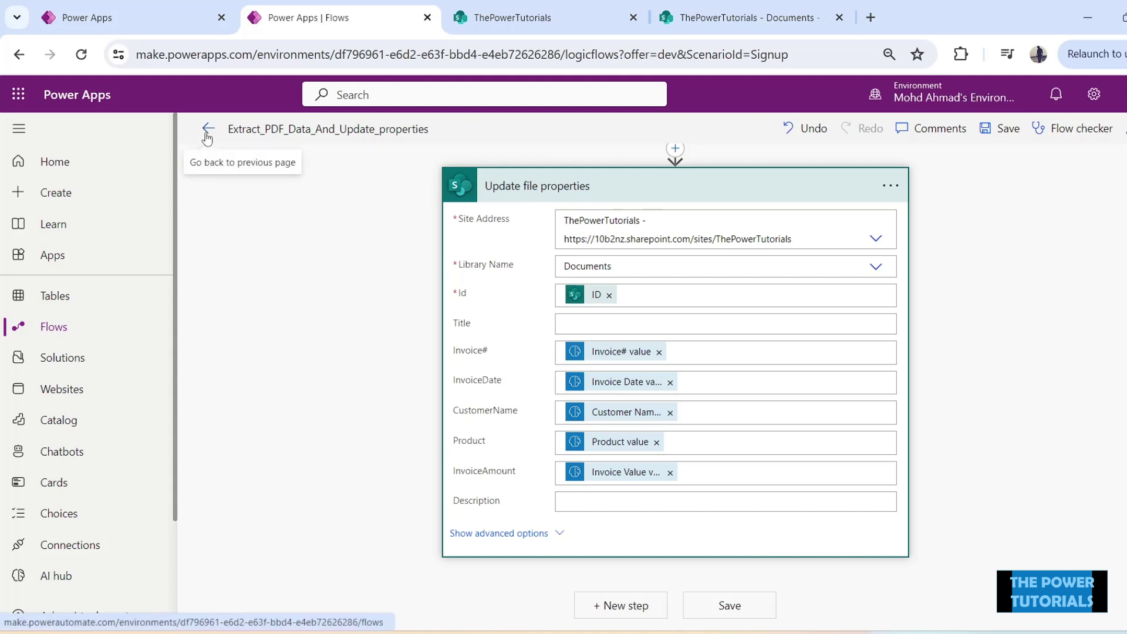
# Switch to SharePoint and upload invoice 1.pdf from the InvoiceSamples folder in File Explorer to the Documents library.
pyautogui.click(542, 17)
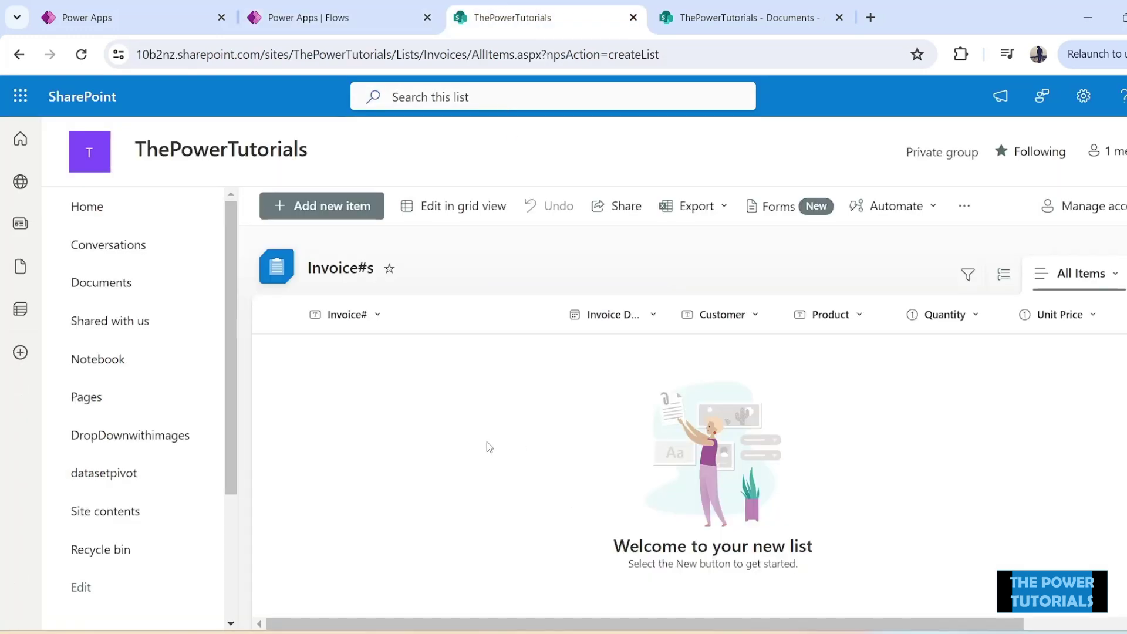
pyautogui.click(707, 21)
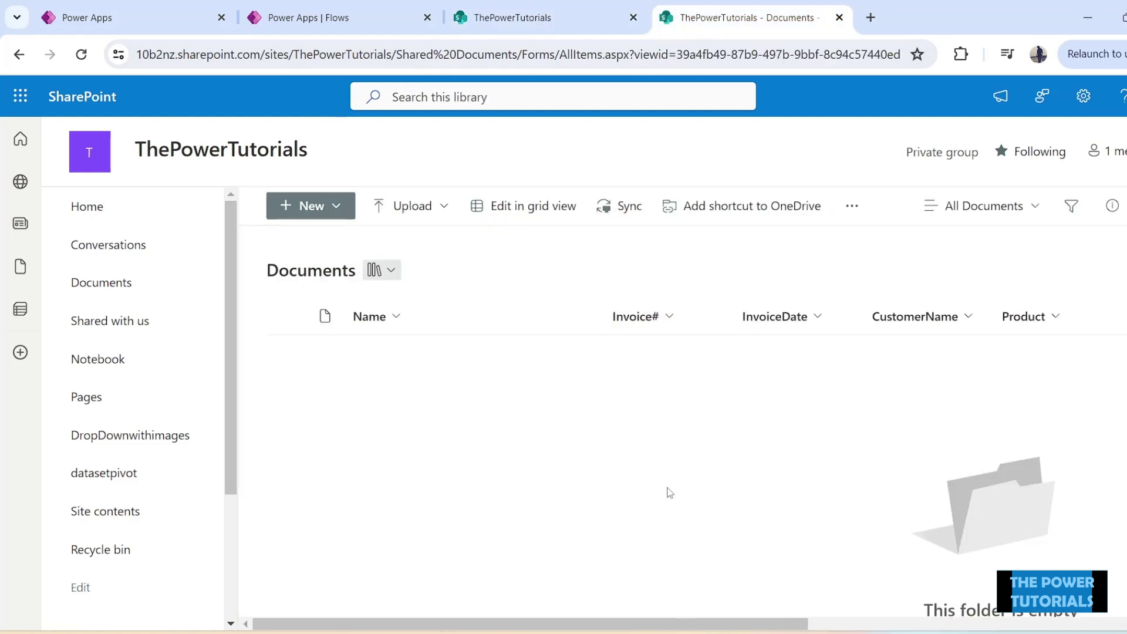
pyautogui.hotkey('alt', 'Tab')
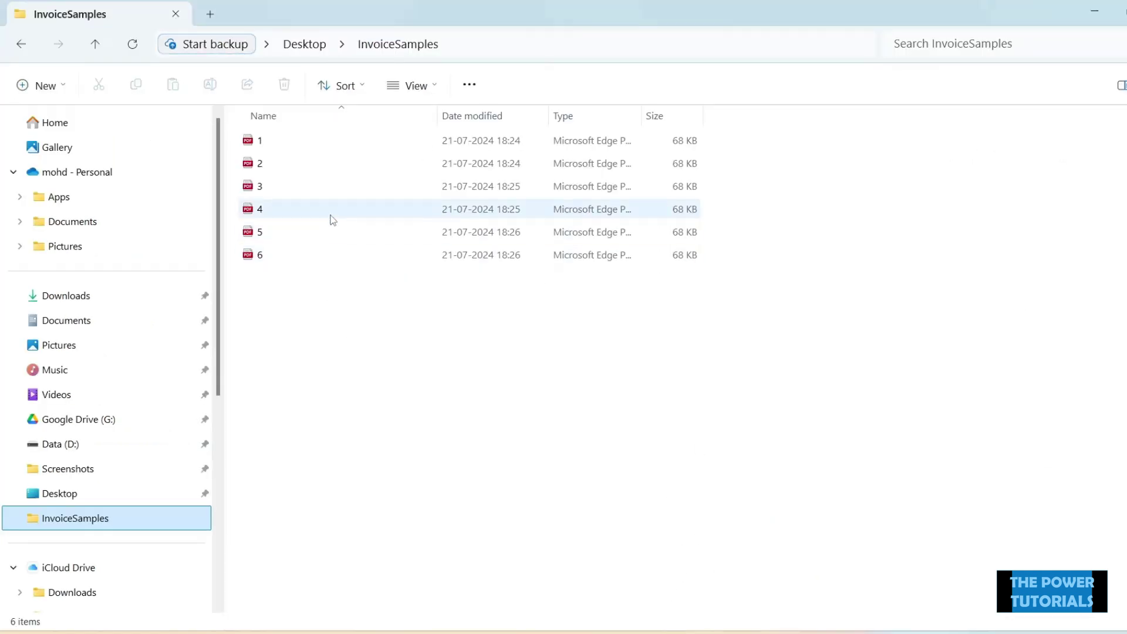
pyautogui.hotkey('alt', 'Tab')
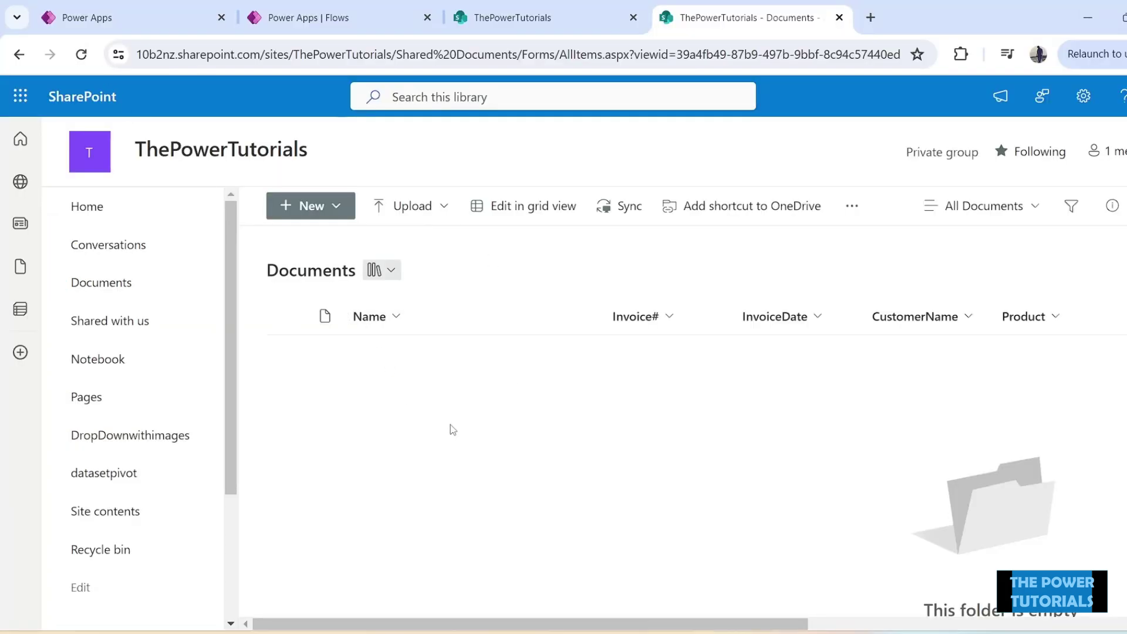
pyautogui.hotkey('alt', 'Tab')
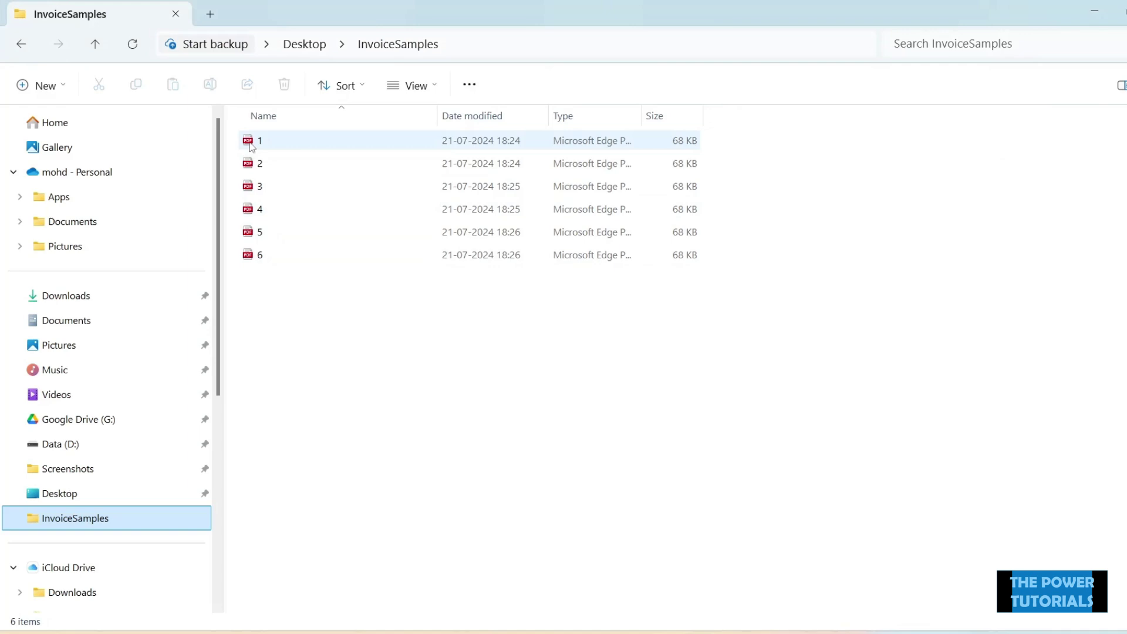
pyautogui.moveTo(260, 146); pyautogui.dragTo(608, 431)
pyautogui.hotkey('alt', 'Tab')
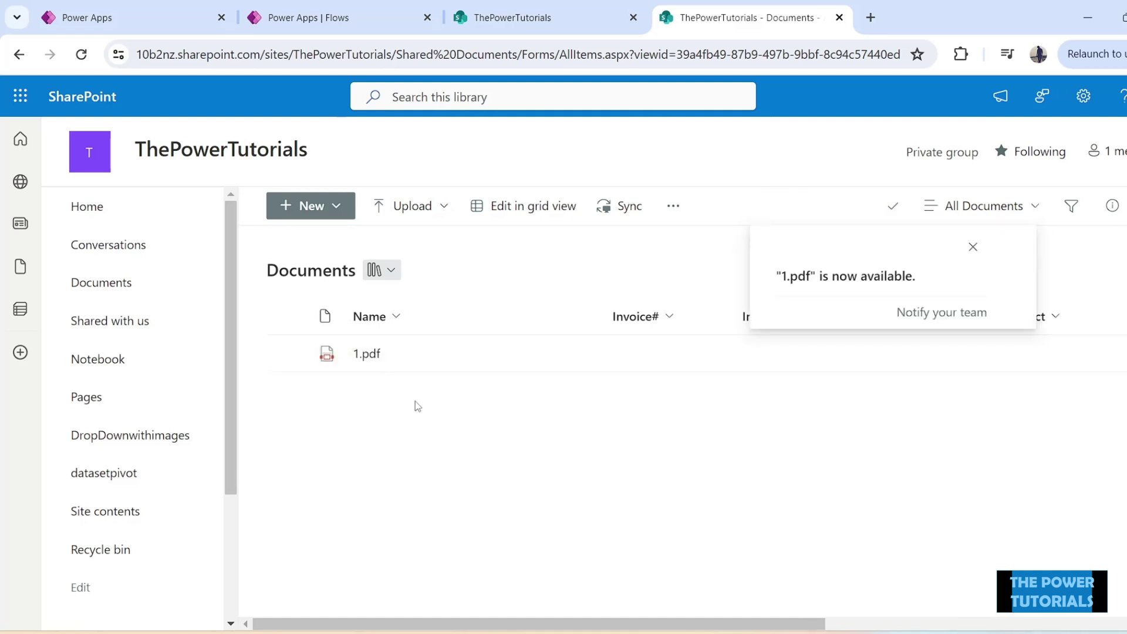
# Return to Power Apps, open the details page of the Extract_PDF_Data_And_Update_properties flow and refresh its 28-day run history.
pyautogui.click(329, 18)
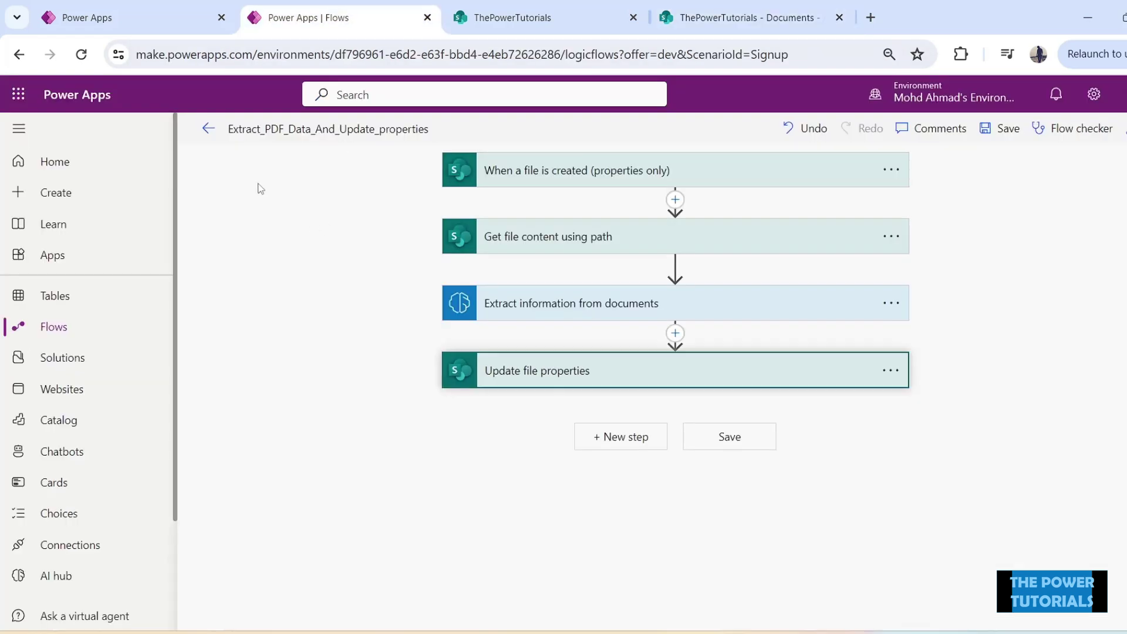
pyautogui.click(207, 129)
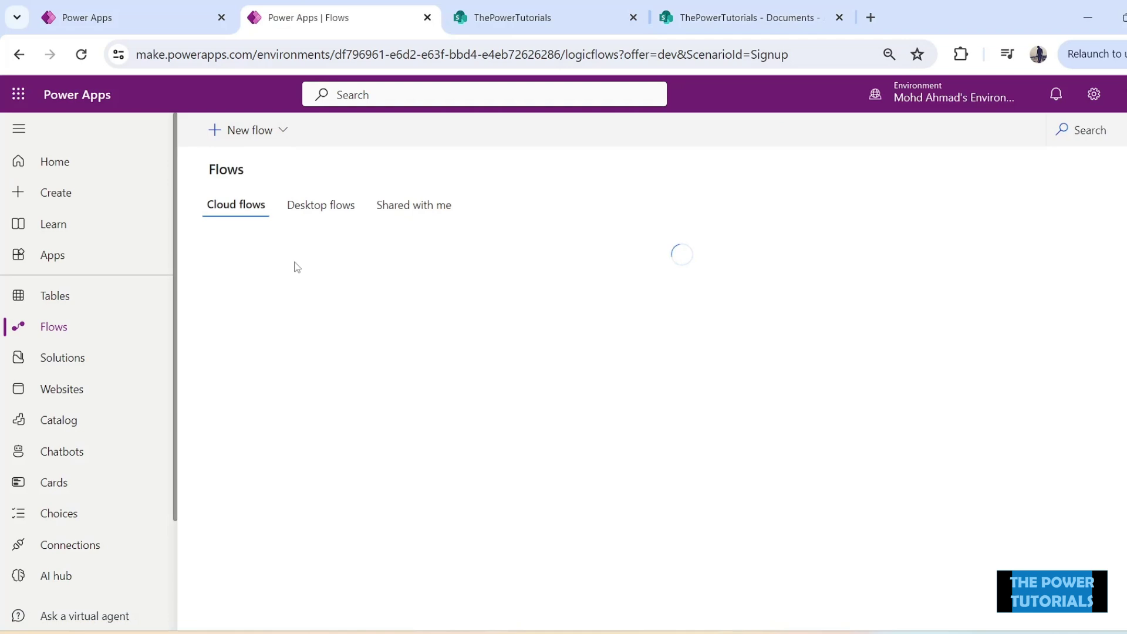
pyautogui.click(340, 308)
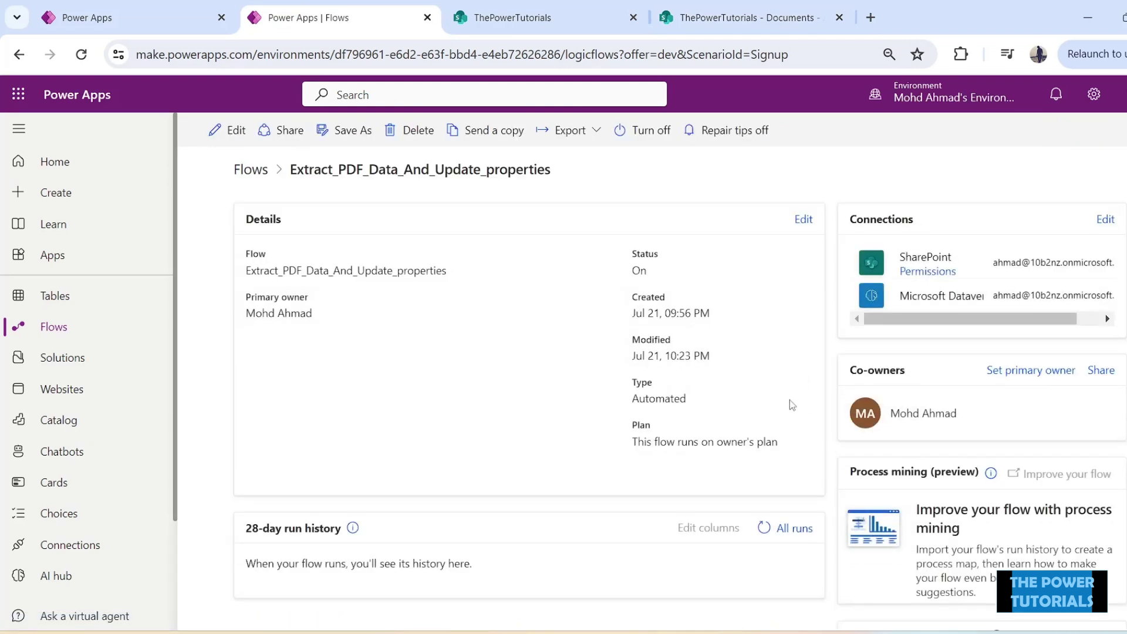
pyautogui.click(763, 528)
# Reload SharePoint's Documents library to check the invoice columns of 1.pdf, and refresh the flow's run history in Power Apps again.
pyautogui.click(503, 18)
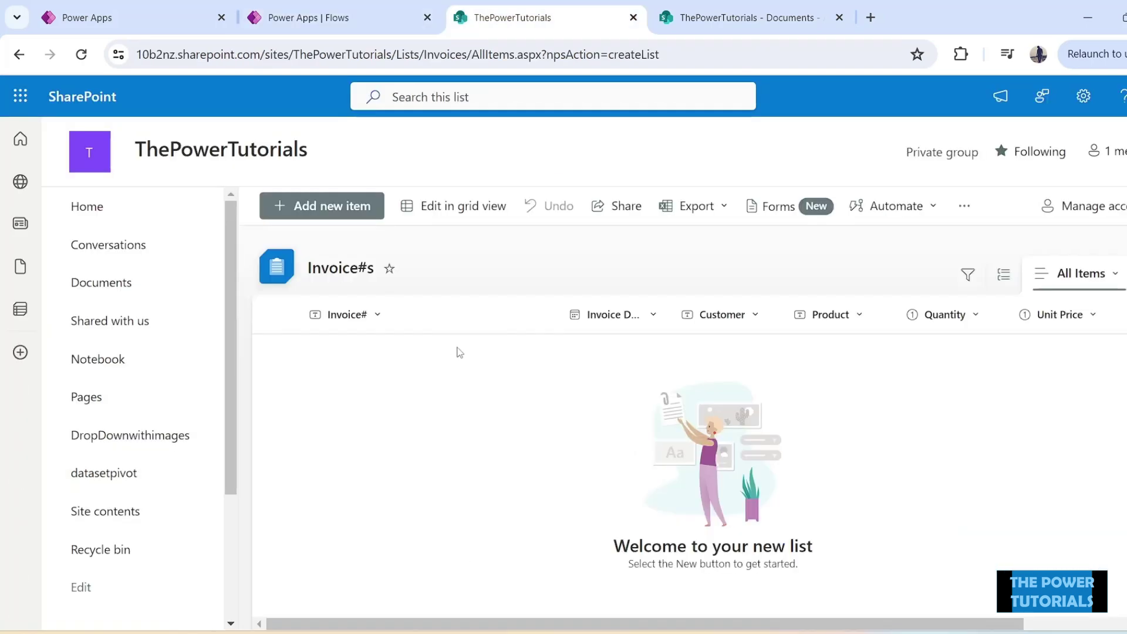
pyautogui.click(697, 19)
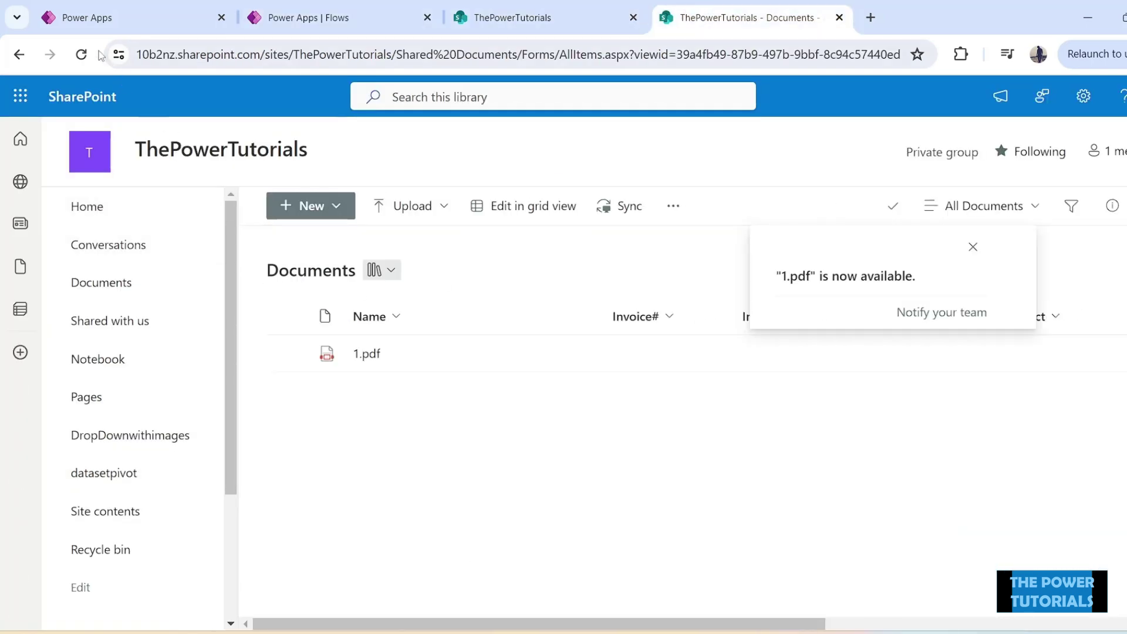
pyautogui.click(81, 53)
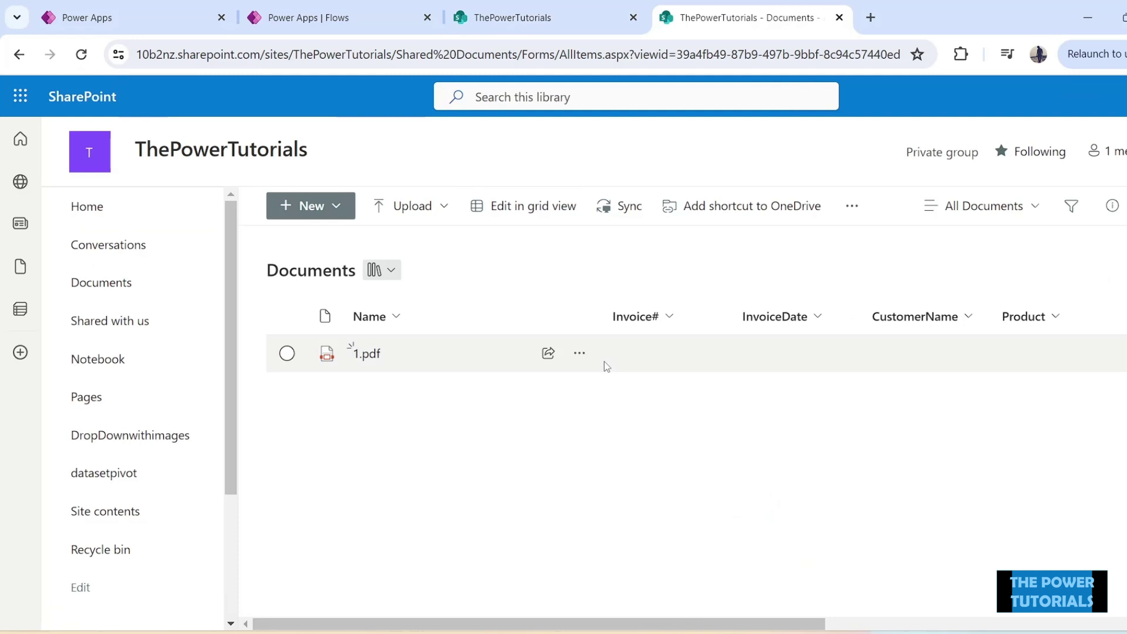
pyautogui.moveTo(635, 624); pyautogui.dragTo(665, 625)
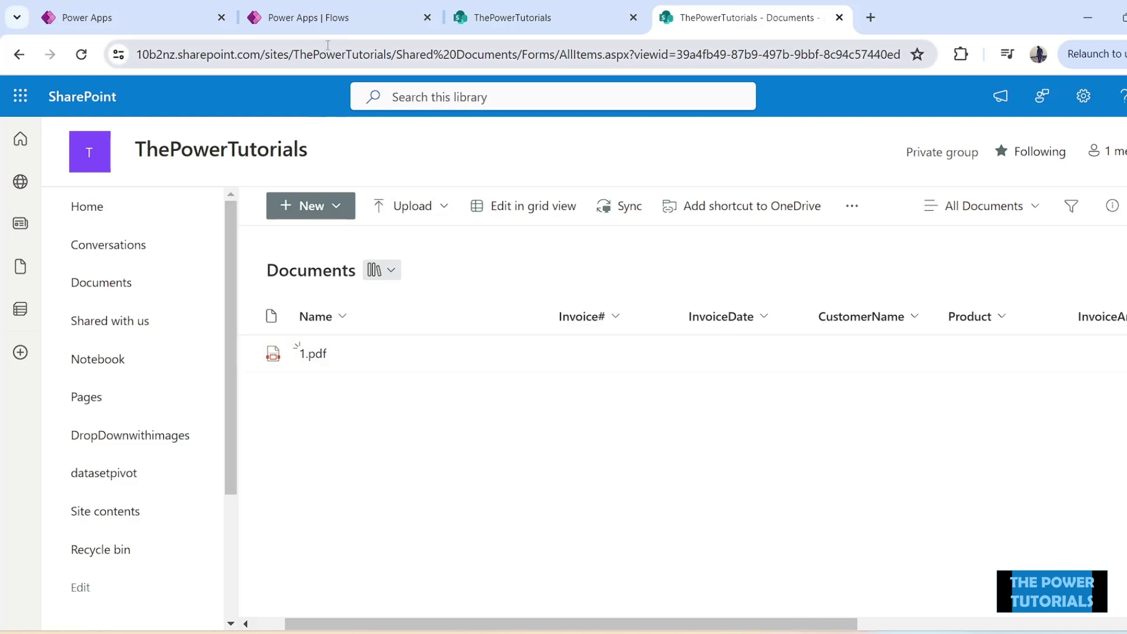
pyautogui.click(339, 20)
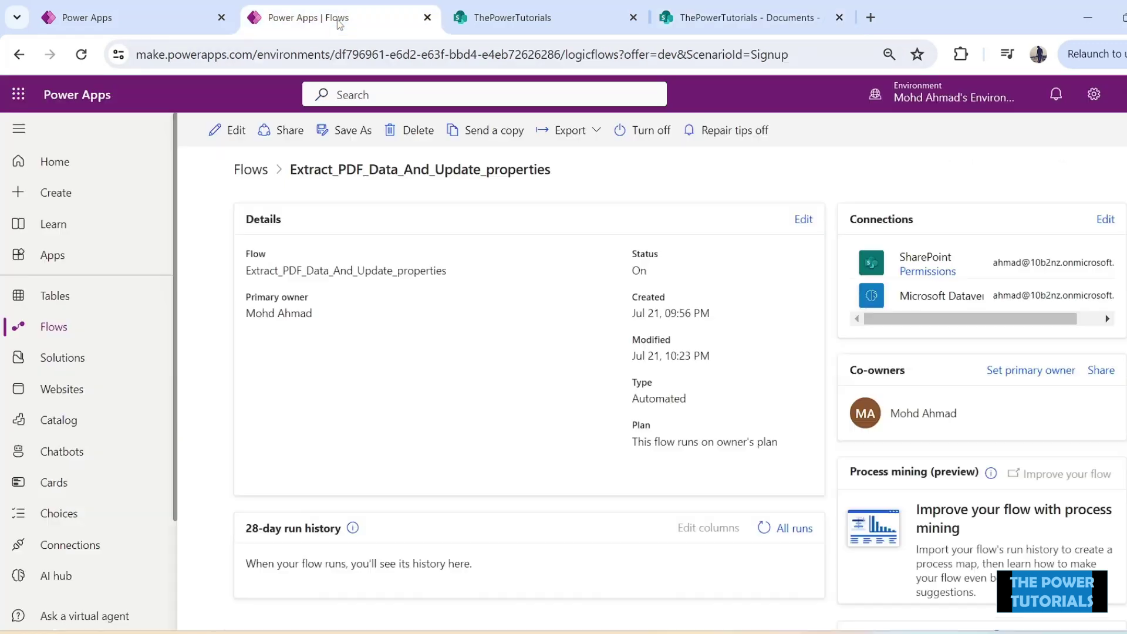
pyautogui.click(763, 528)
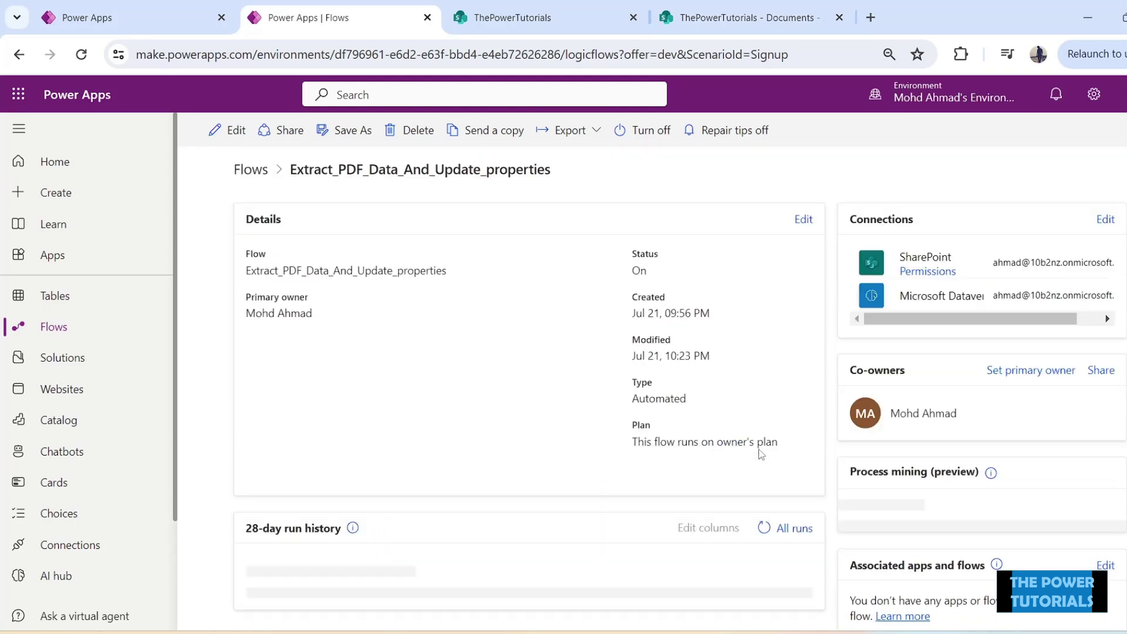
# Check the flow's 28-day run history, and reload SharePoint's Documents library to examine the invoice columns of 1.pdf.
pyautogui.scroll(-1, 645, 528)
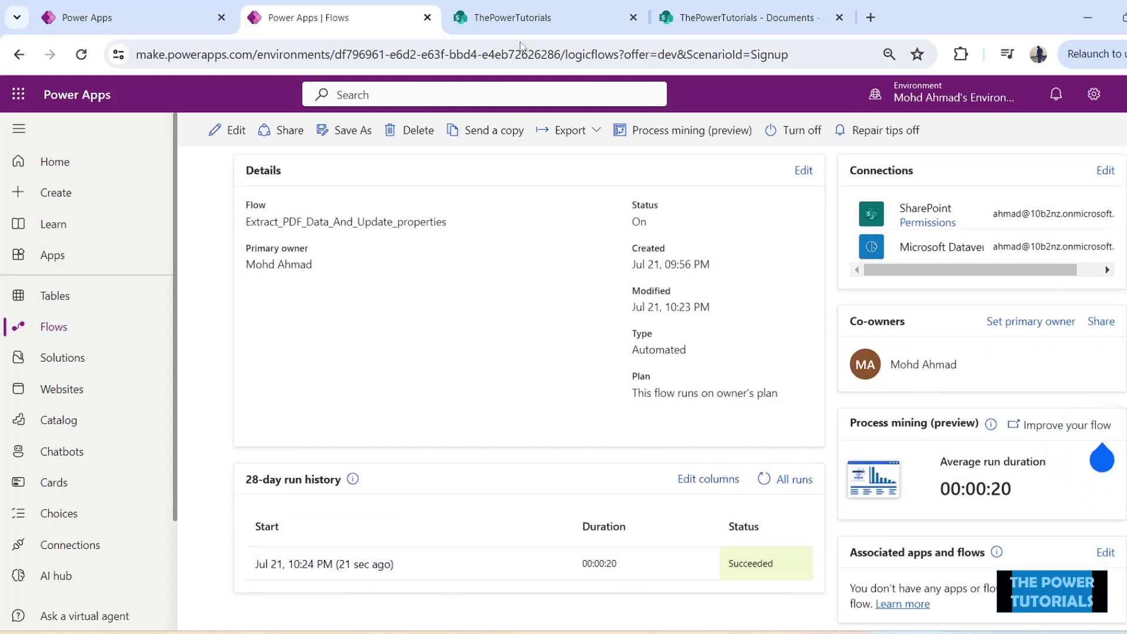
pyautogui.click(716, 17)
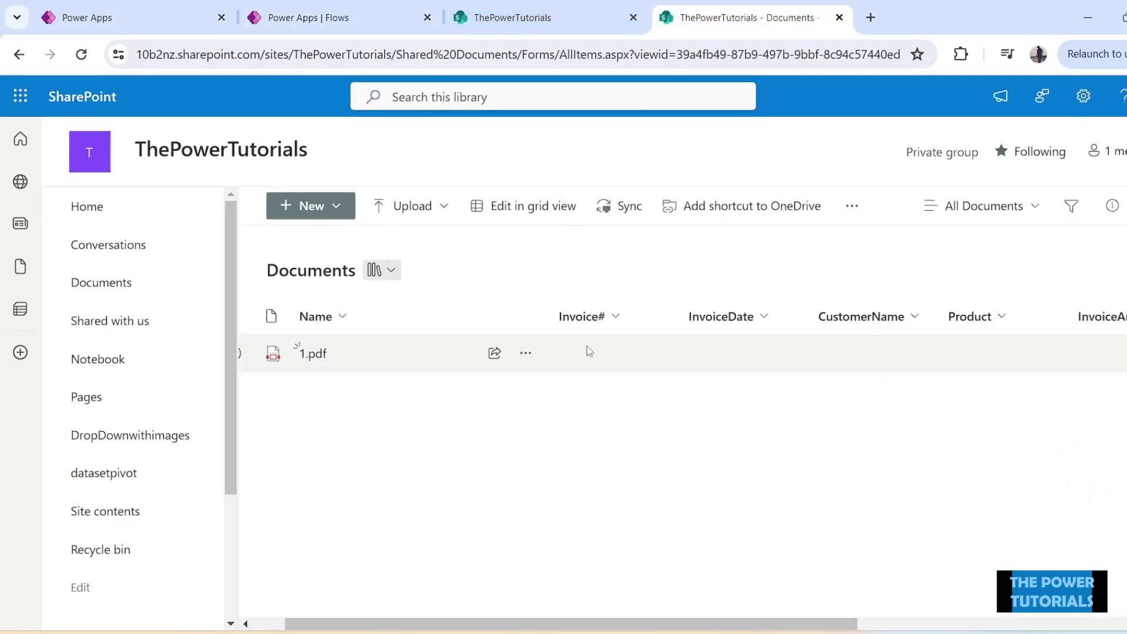
pyautogui.click(91, 58)
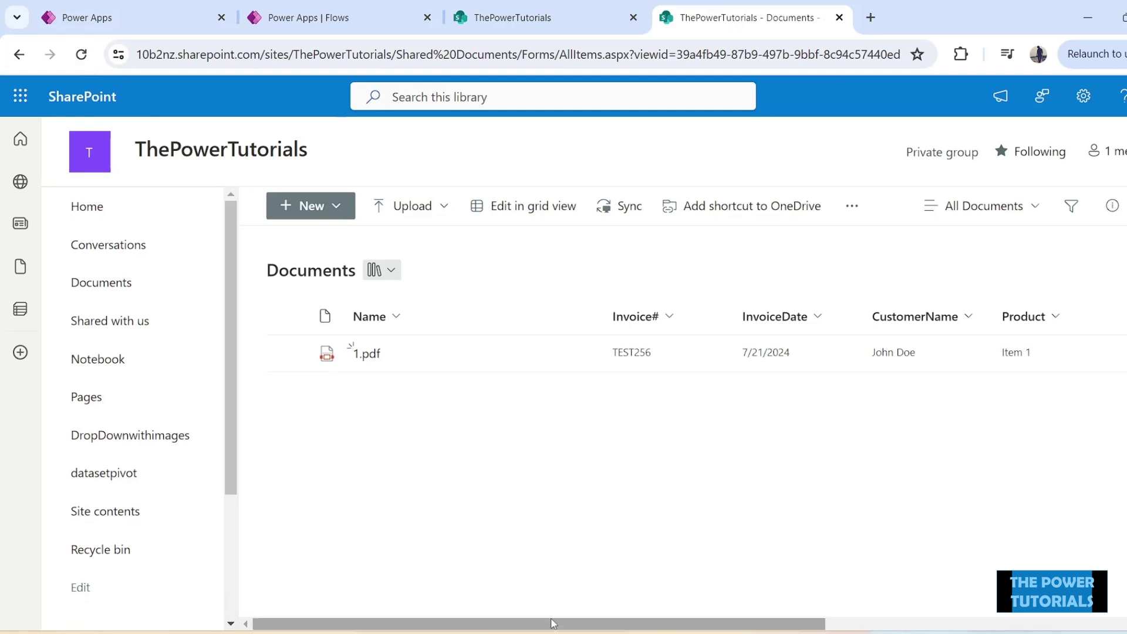
pyautogui.moveTo(550, 623); pyautogui.dragTo(638, 591)
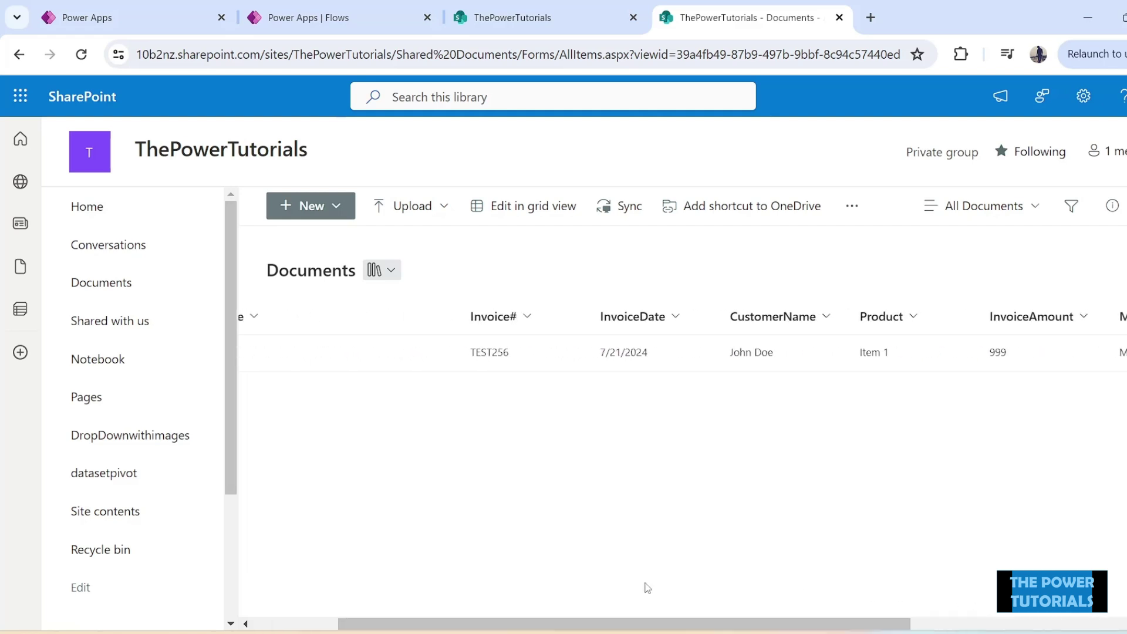
pyautogui.moveTo(639, 576); pyautogui.dragTo(551, 618)
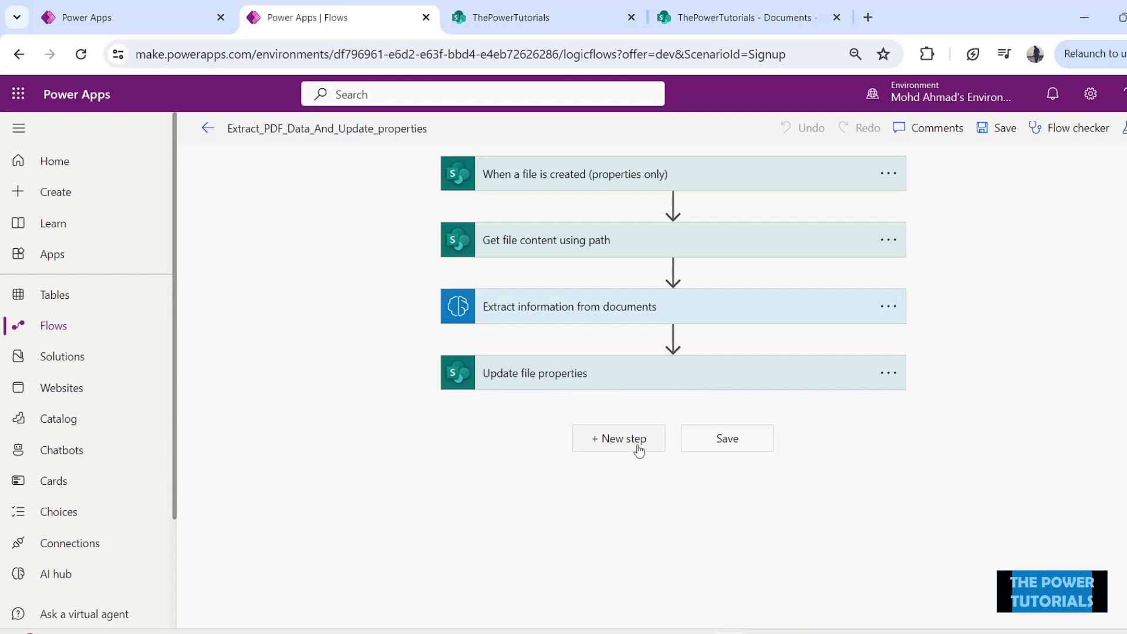
# Add a SharePoint Create item action after Update file properties in the Extract_PDF_Data_And_Update_properties flow.
pyautogui.click(639, 451)
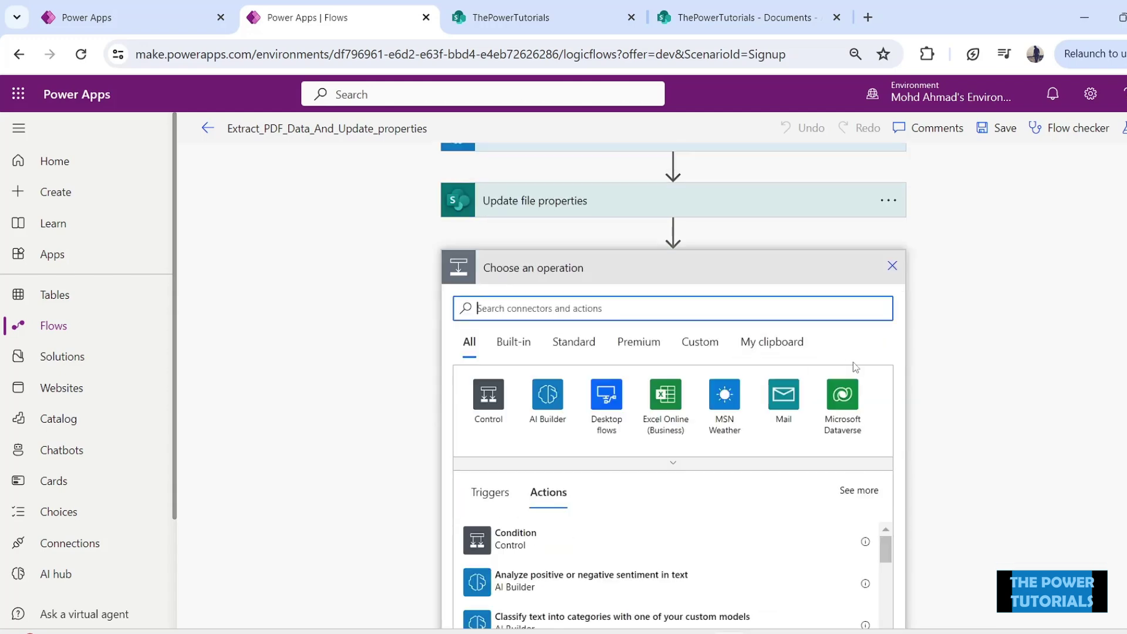
pyautogui.scroll(3, 816, 364)
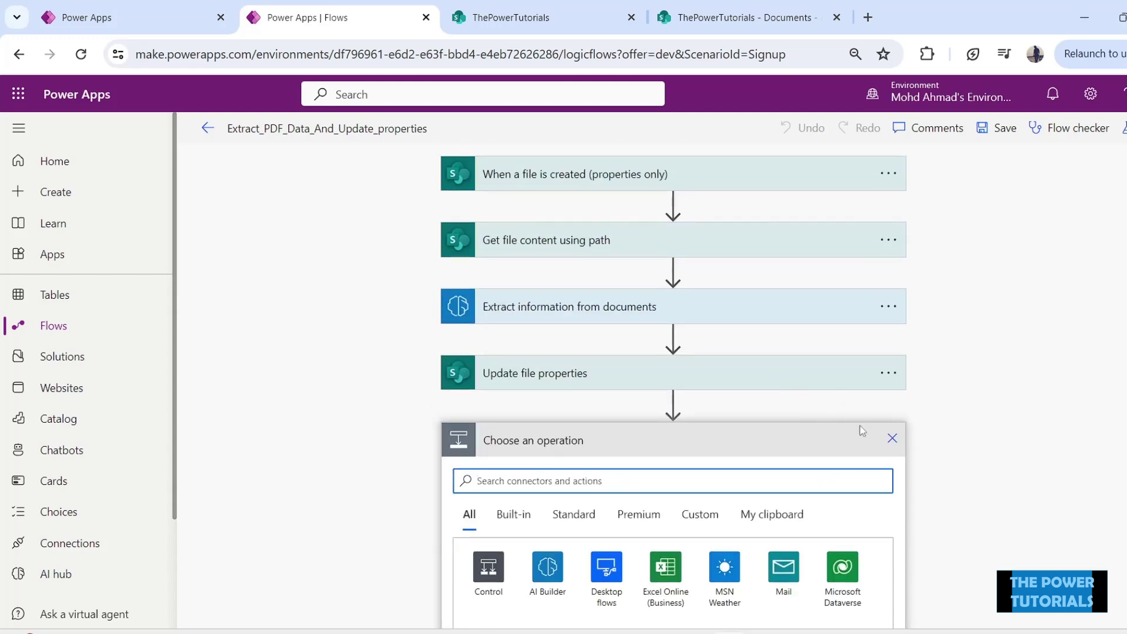
pyautogui.scroll(-4, 862, 432)
pyautogui.scroll(3, 875, 463)
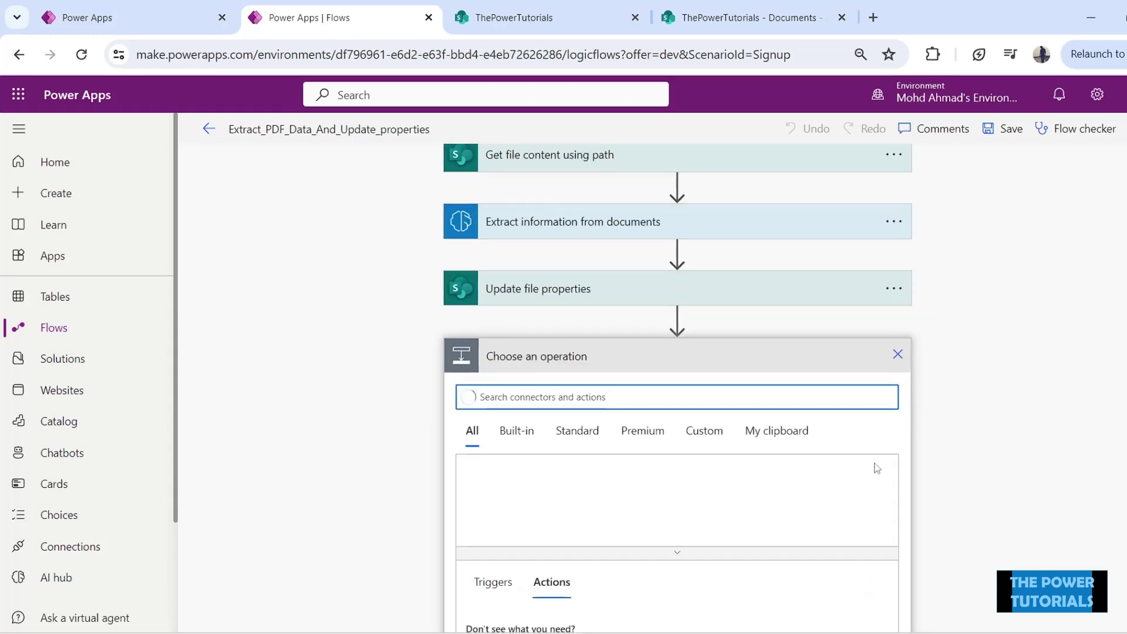
pyautogui.write('create')
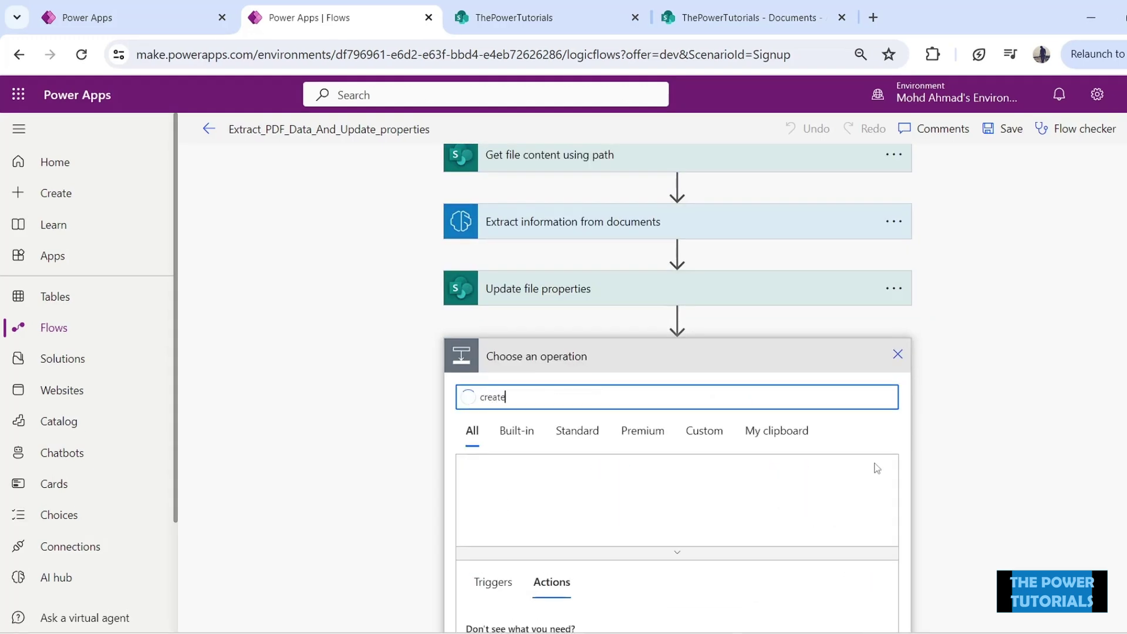
pyautogui.write(' item')
pyautogui.scroll(-4, 636, 390)
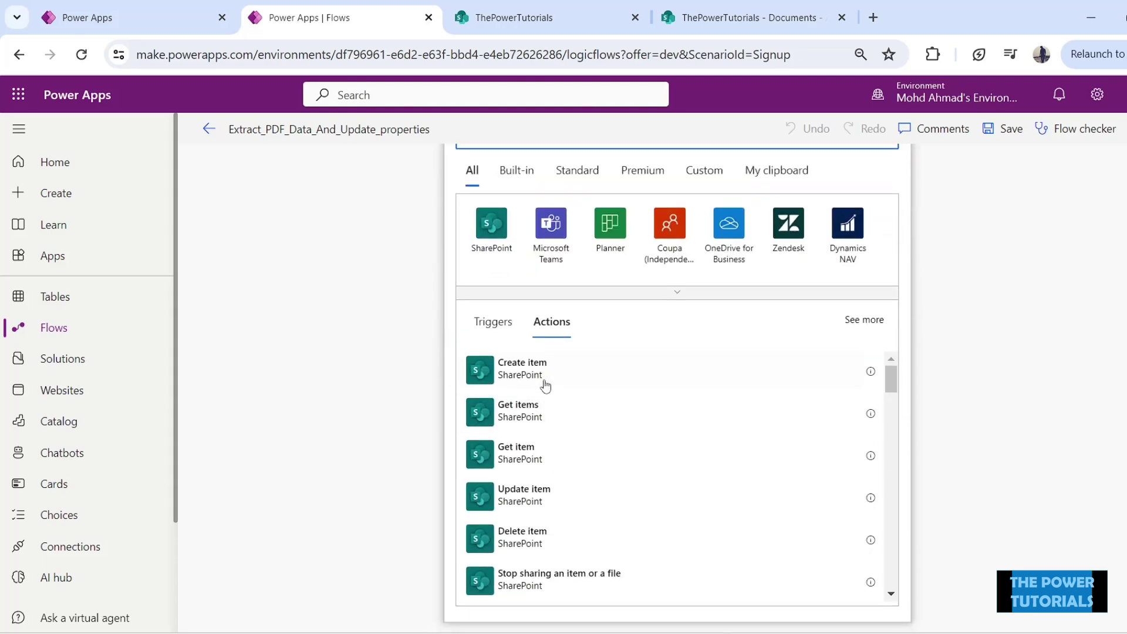
pyautogui.click(548, 27)
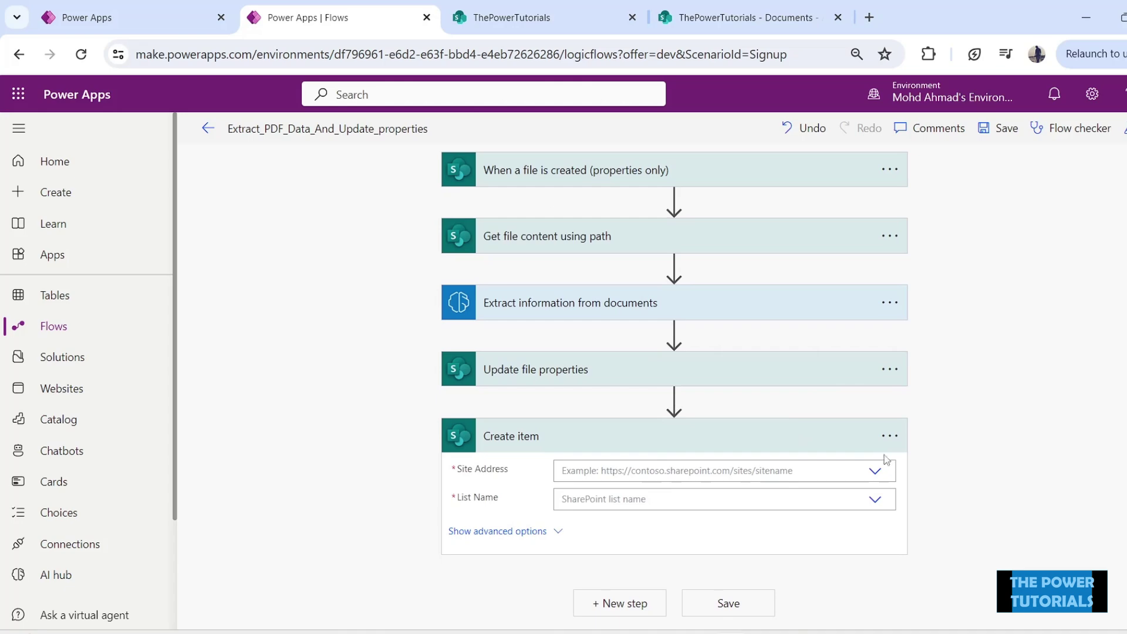
# Check the Invoice#s list in SharePoint, and set Create item's Site Address to ThePowerTutorials and List Name to Invoice#s.
pyautogui.click(526, 23)
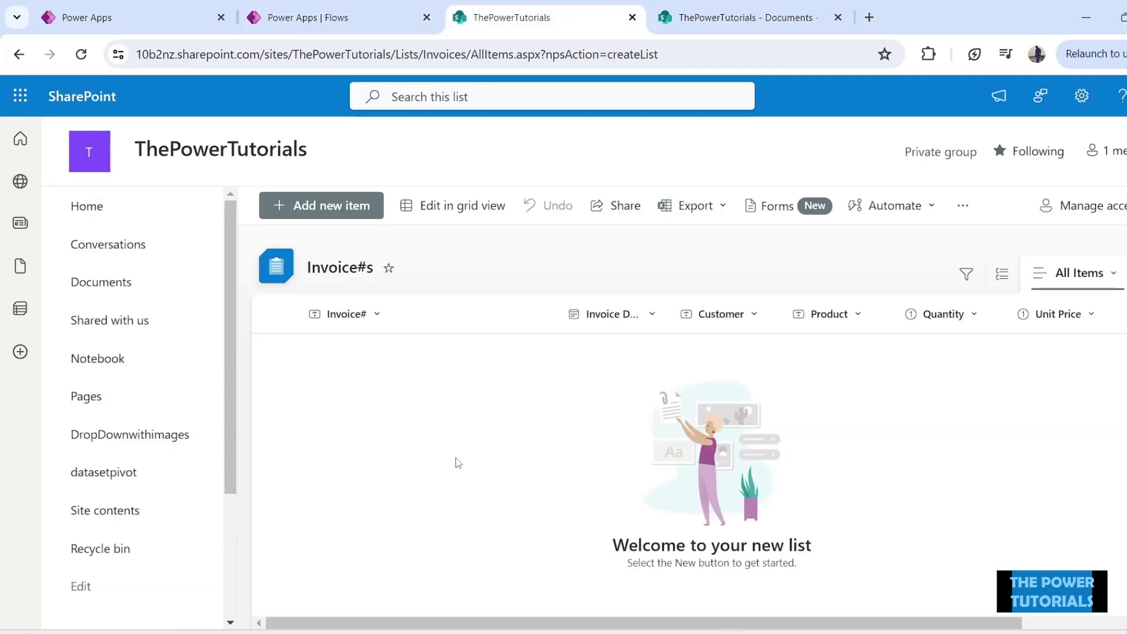
pyautogui.click(346, 23)
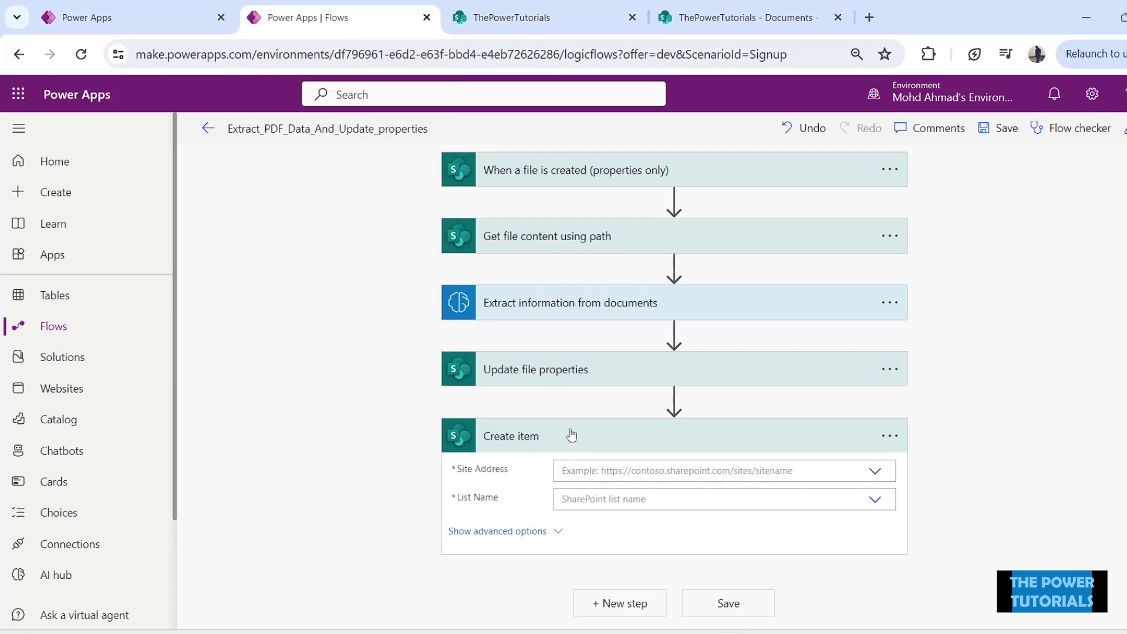
pyautogui.click(813, 472)
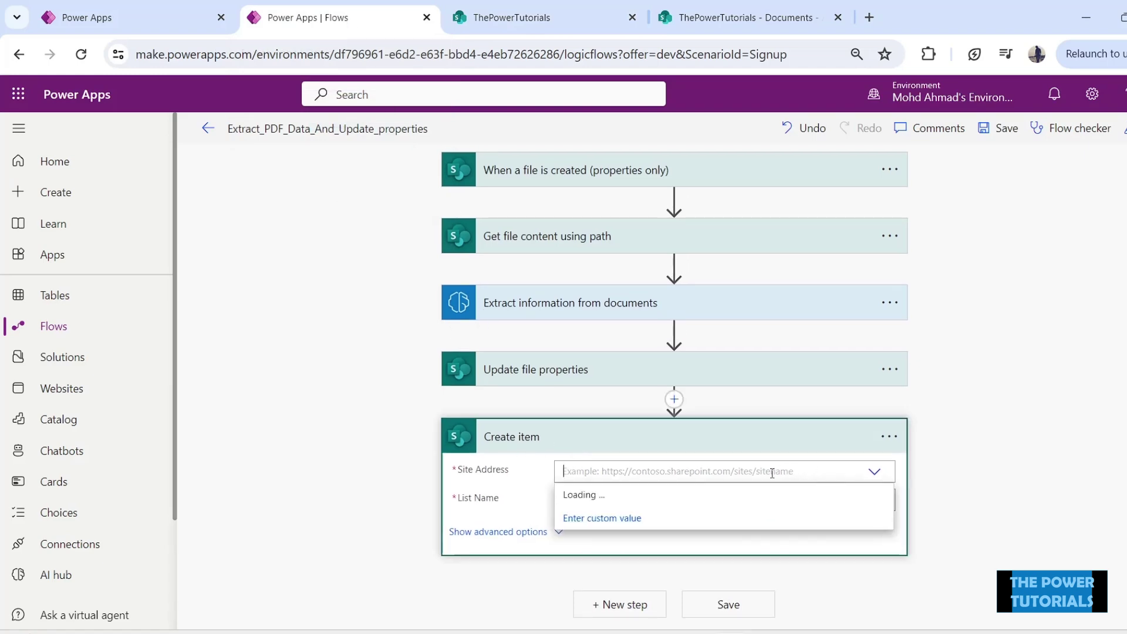
pyautogui.click(701, 497)
pyautogui.click(875, 500)
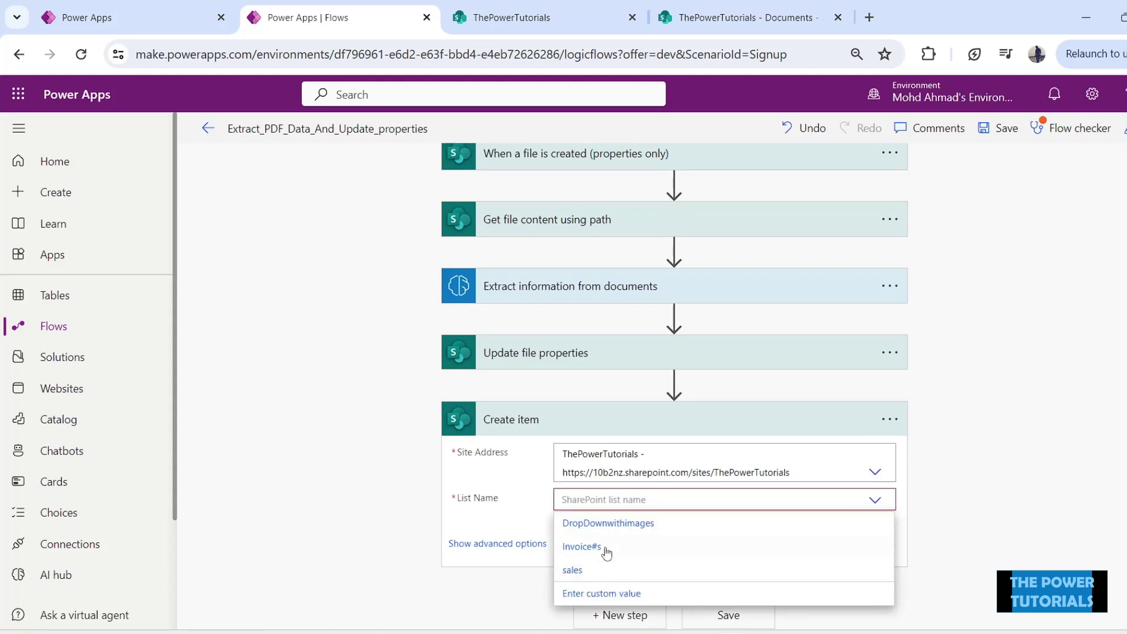
pyautogui.click(642, 547)
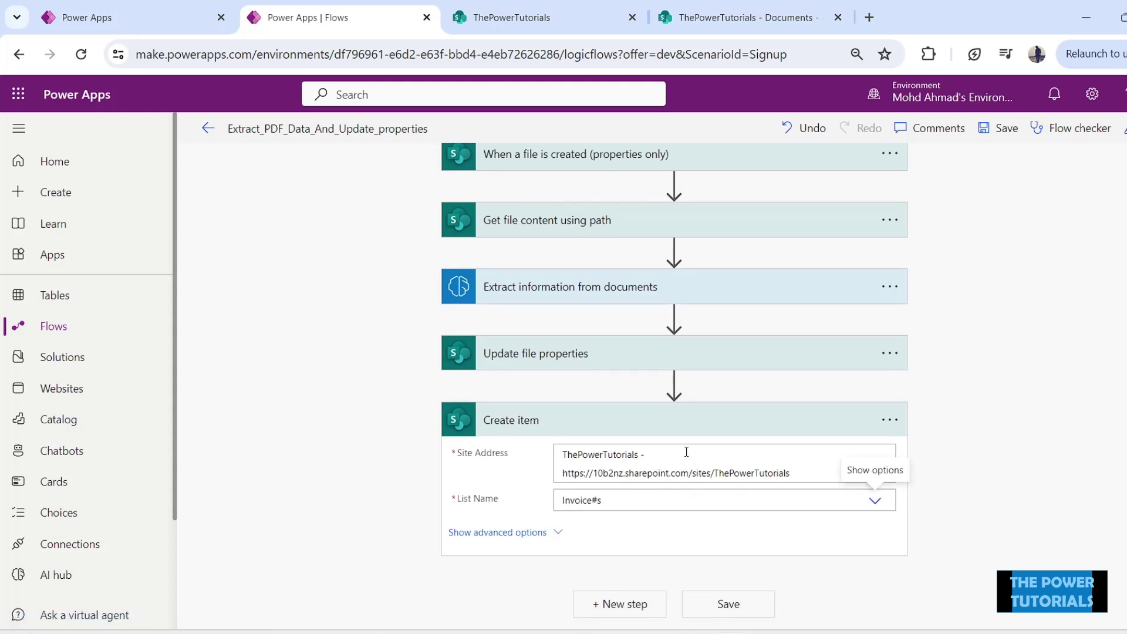
# Fill the Title field of Create item with the Invoice# value output of Extract information from documents.
pyautogui.scroll(-2, 437, 451)
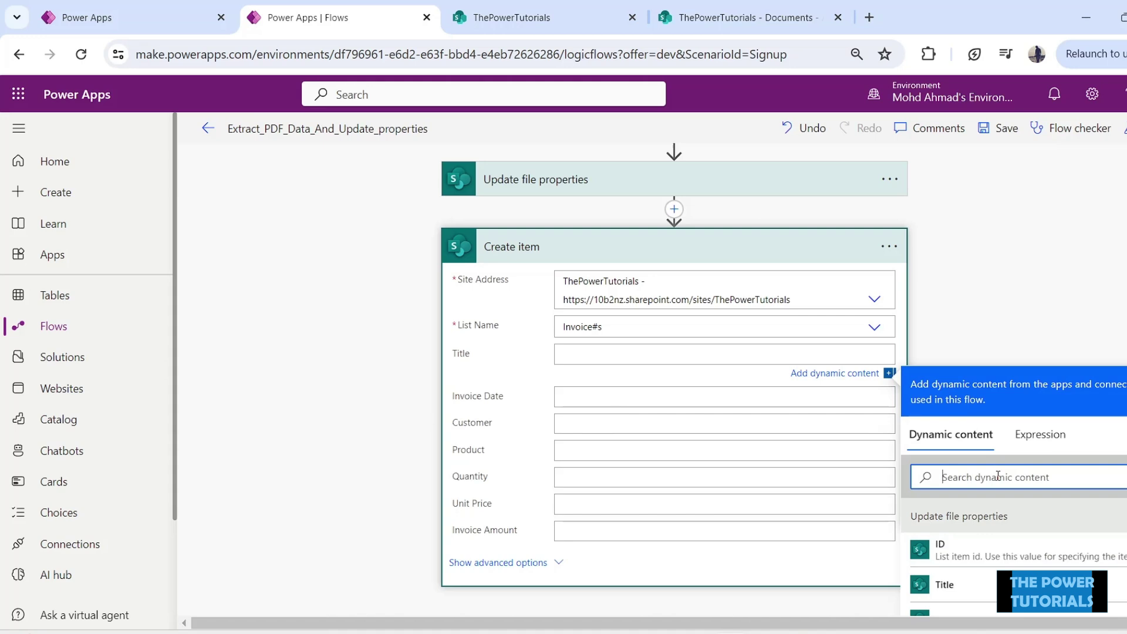
pyautogui.scroll(4, 646, 395)
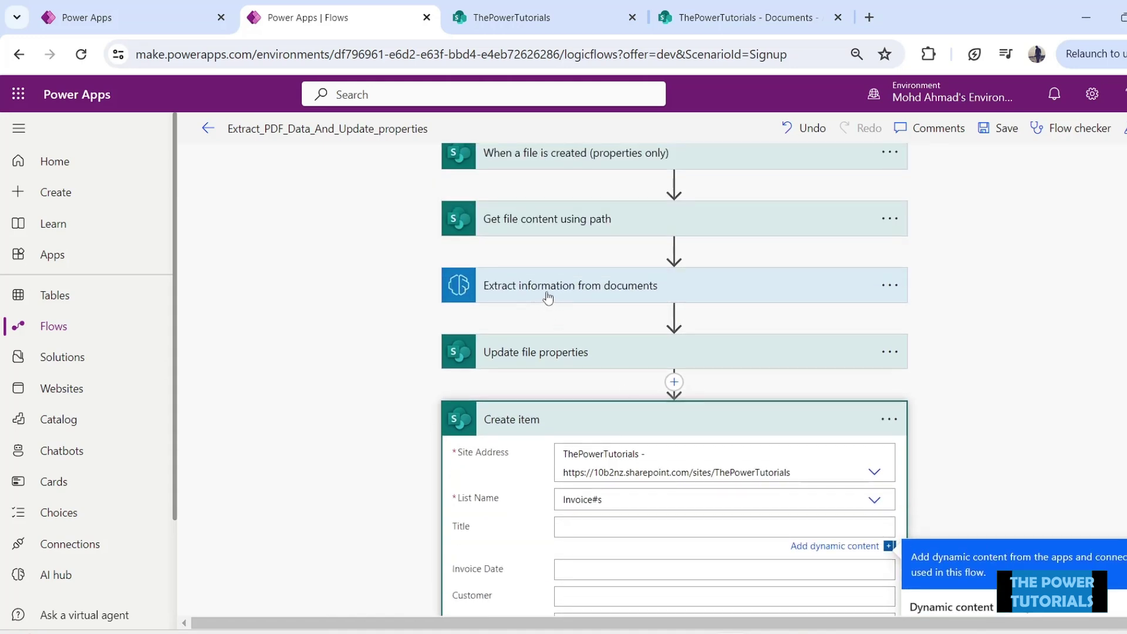
pyautogui.scroll(-4, 577, 385)
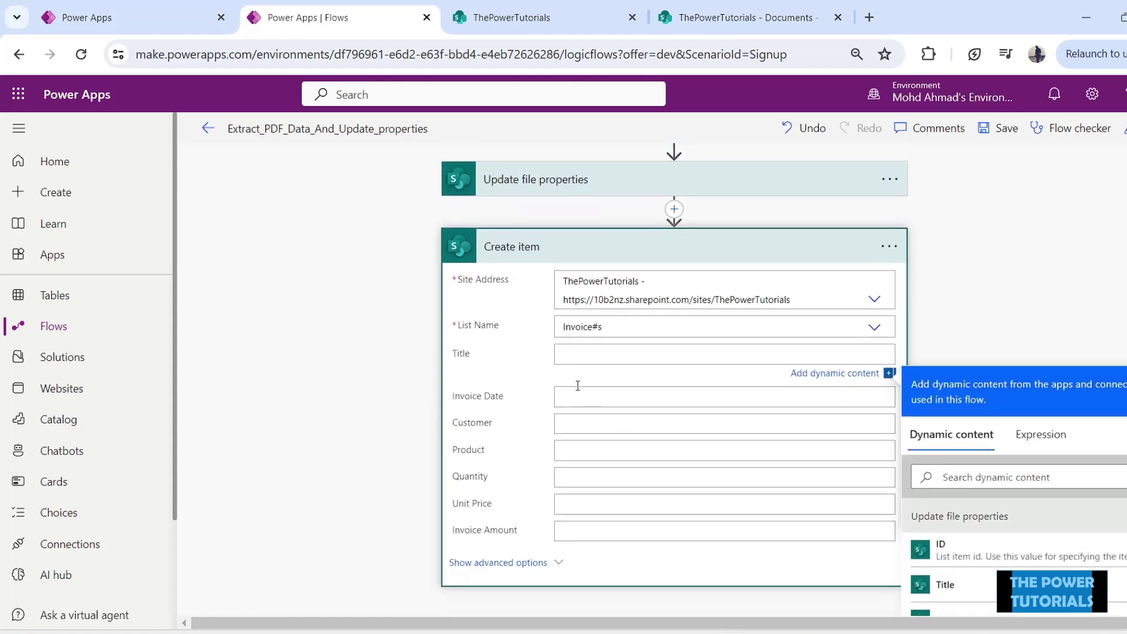
pyautogui.click(989, 480)
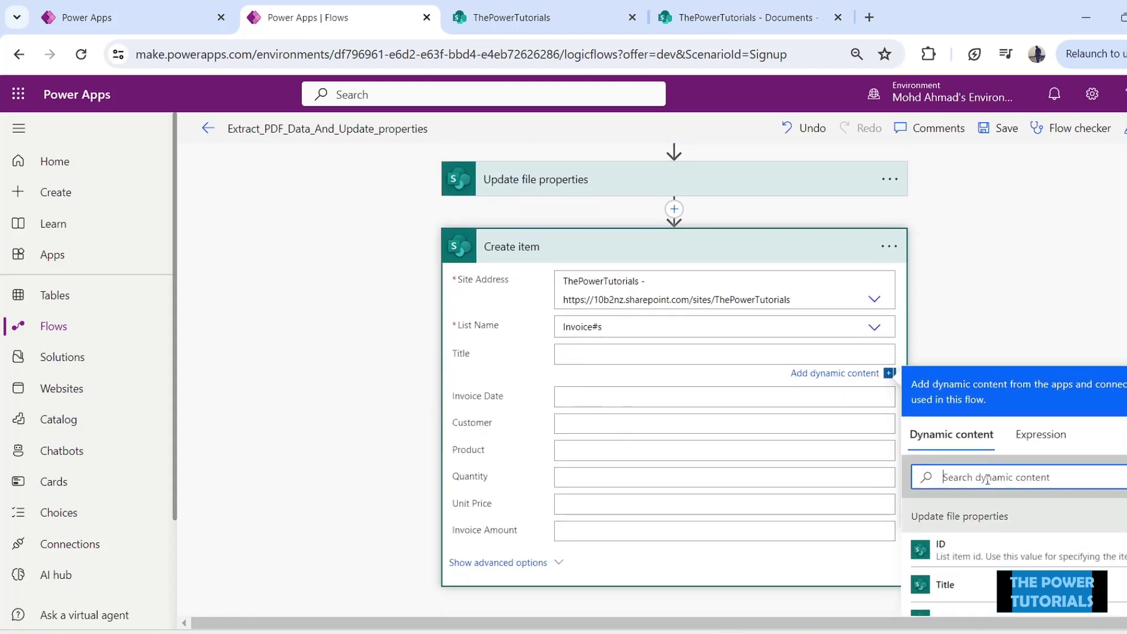
pyautogui.write('invoice')
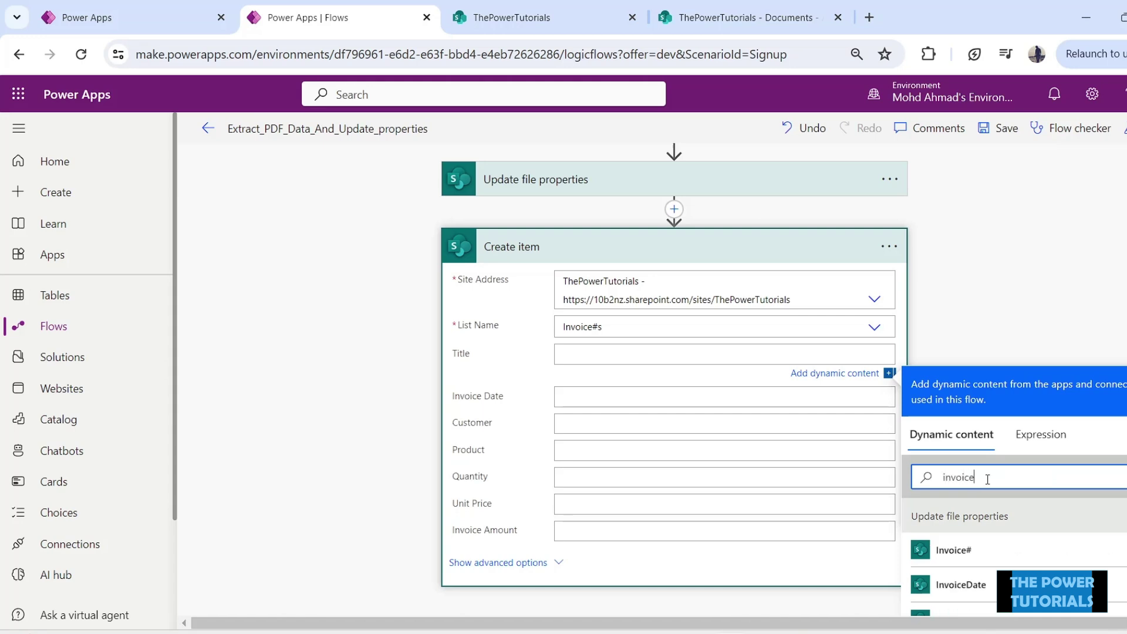
pyautogui.scroll(-3, 977, 475)
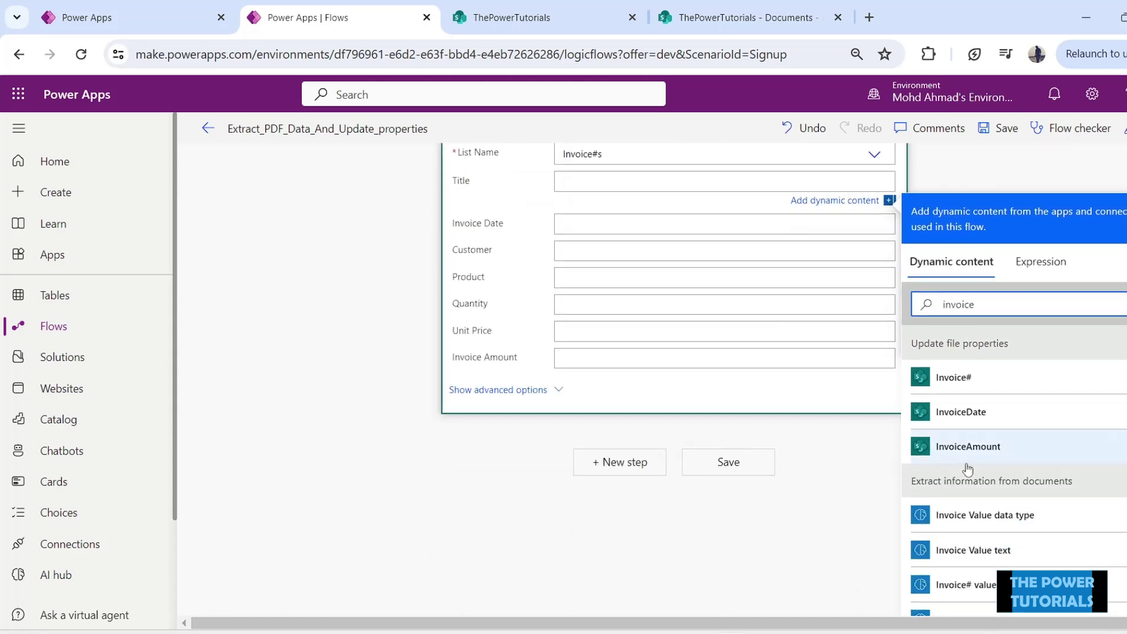
pyautogui.scroll(-2, 968, 411)
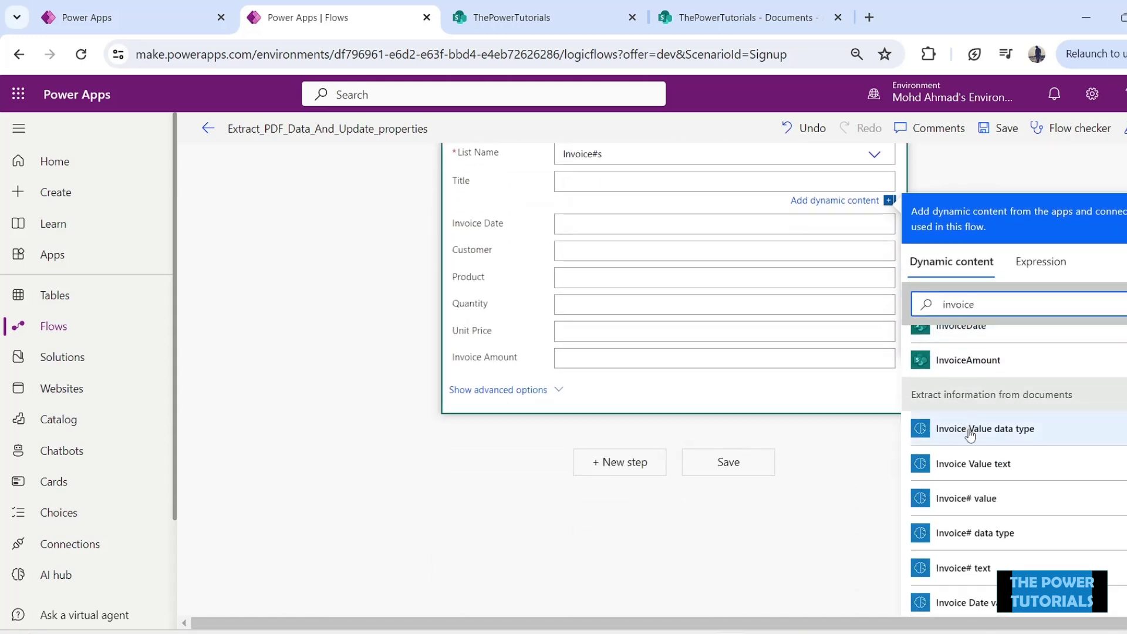
pyautogui.click(981, 498)
pyautogui.scroll(2, 698, 453)
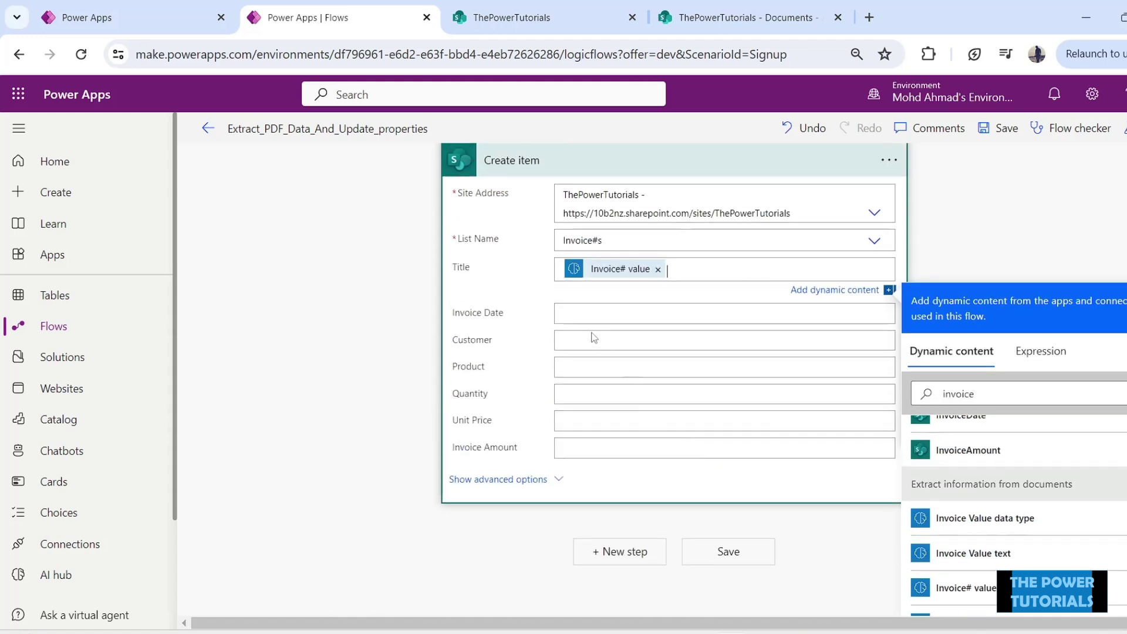
# Fill the Invoice Date field of Create item with the extracted Invoice Date value.
pyautogui.click(596, 313)
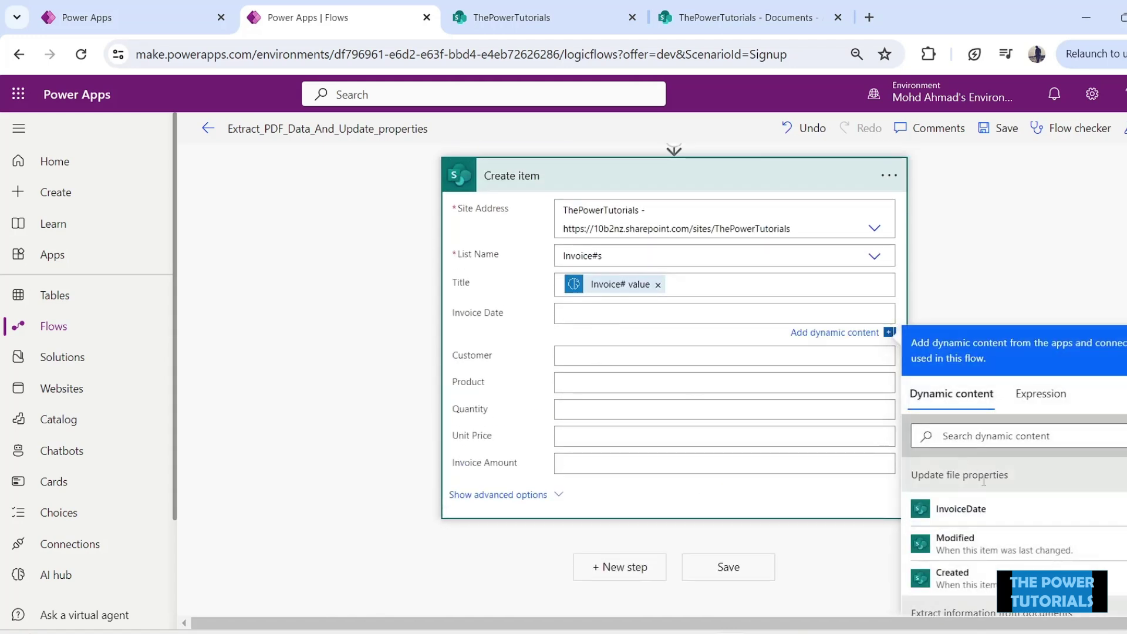
pyautogui.write('in')
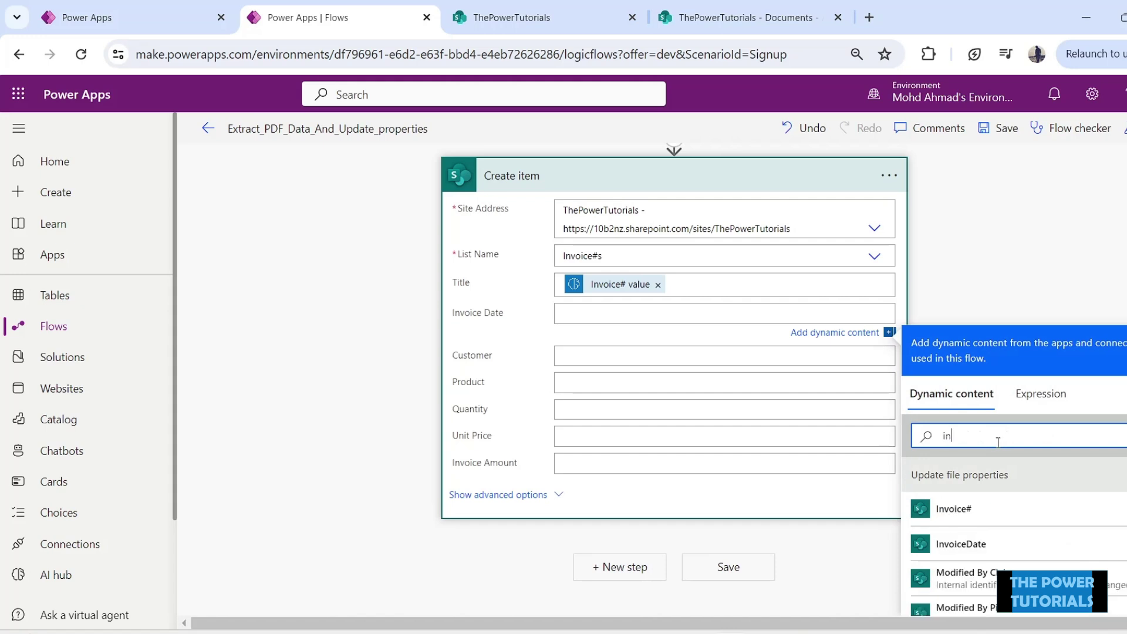
pyautogui.write('voice d')
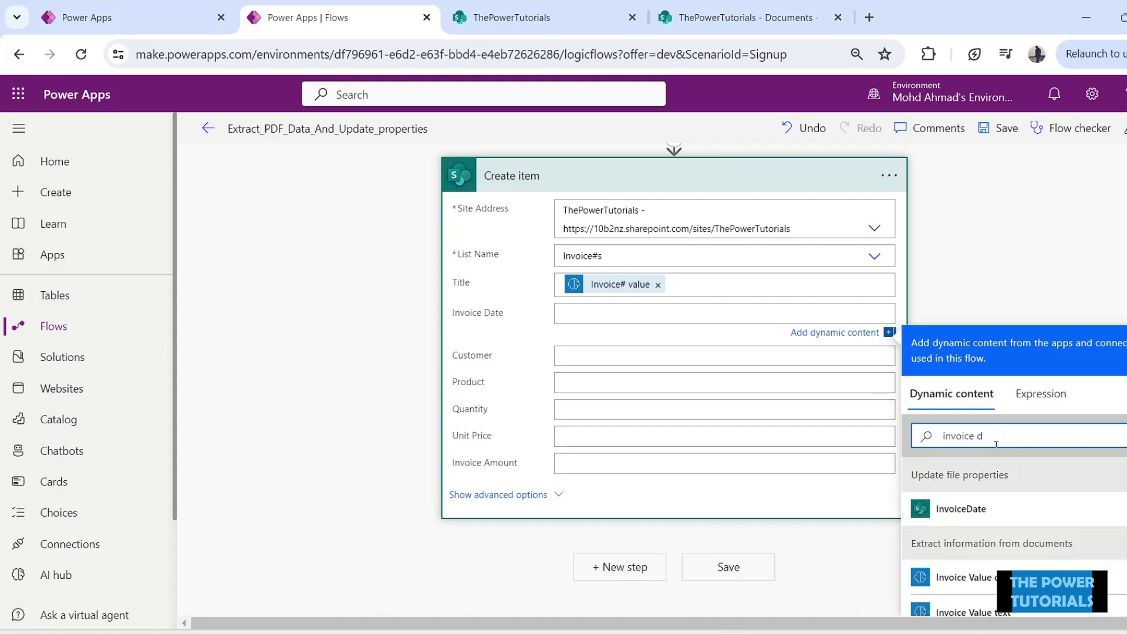
pyautogui.scroll(-1, 996, 444)
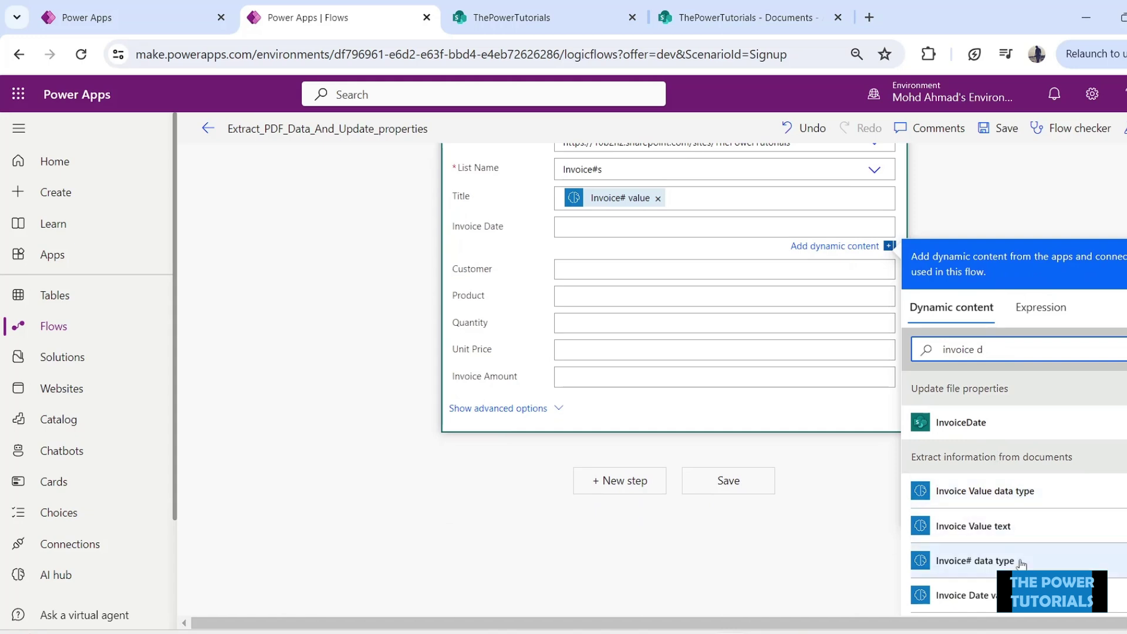
pyautogui.click(962, 595)
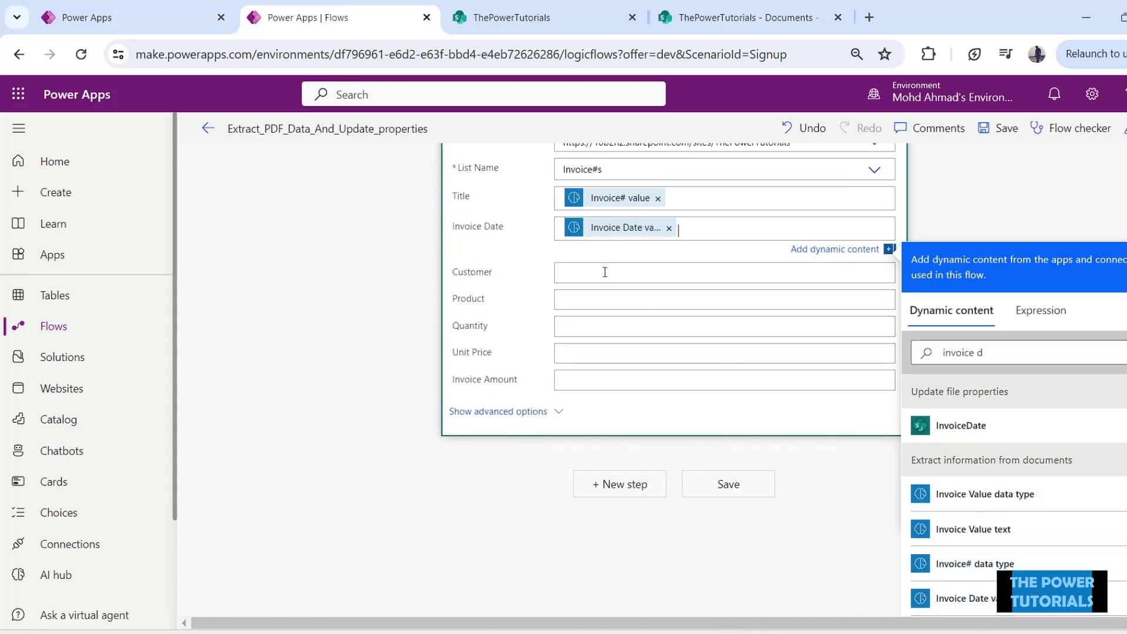
# Fill Create item's Customer field with the extracted Customer Name value and its Product field with Product value.
pyautogui.click(981, 405)
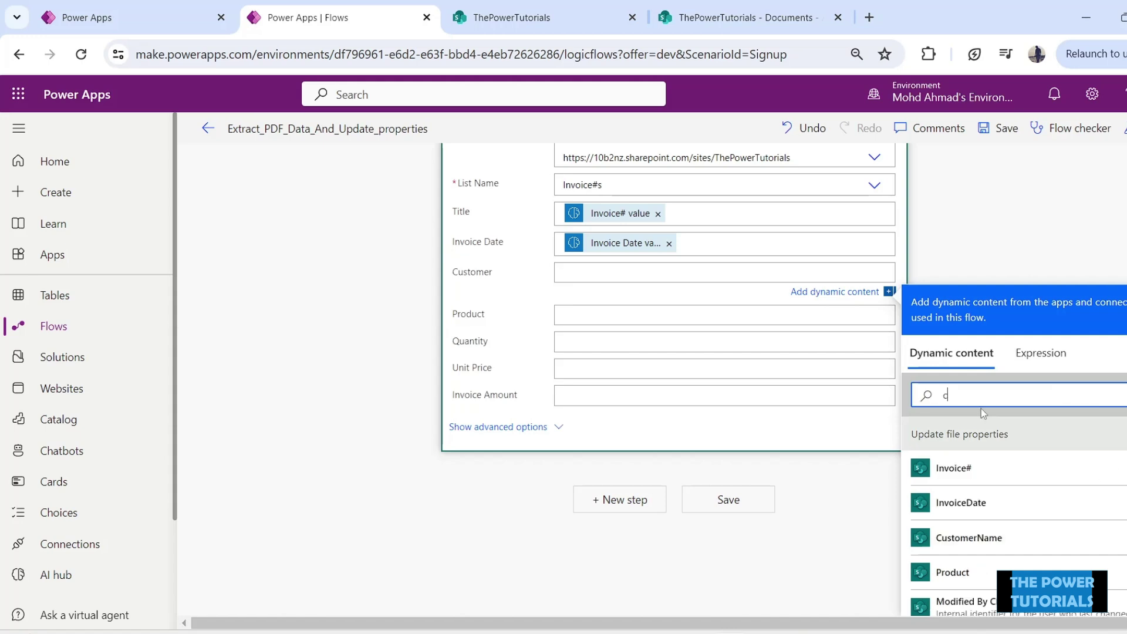
pyautogui.write('cusetomer')
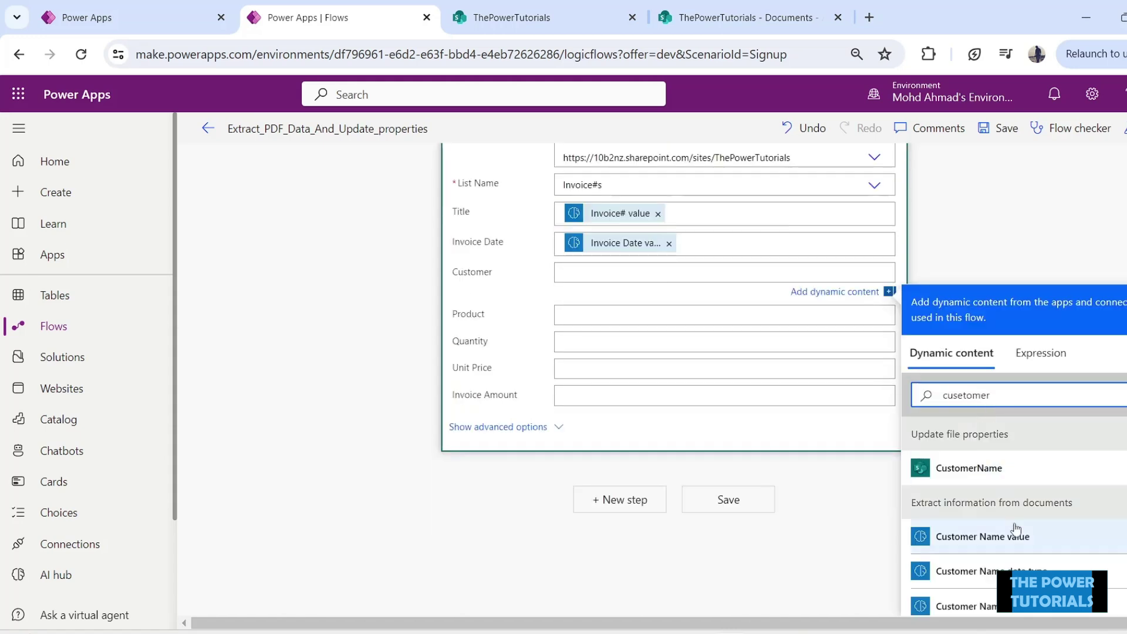
pyautogui.click(1012, 537)
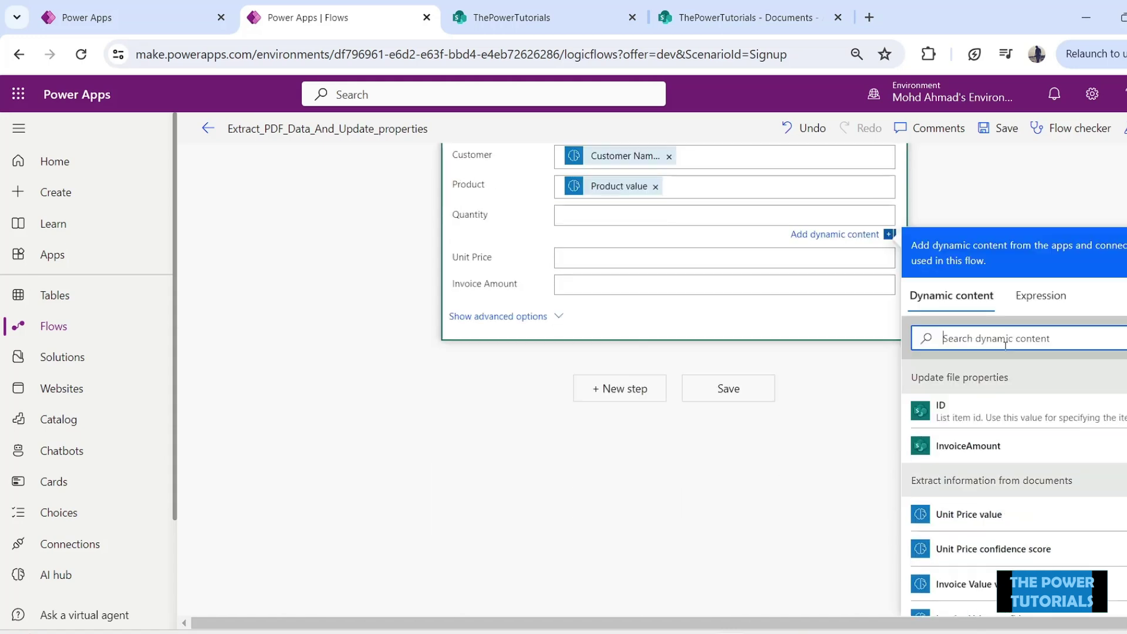
# Fill the Quantity field of Create item with the extracted Quantity value.
pyautogui.click(1005, 346)
pyautogui.write('quan')
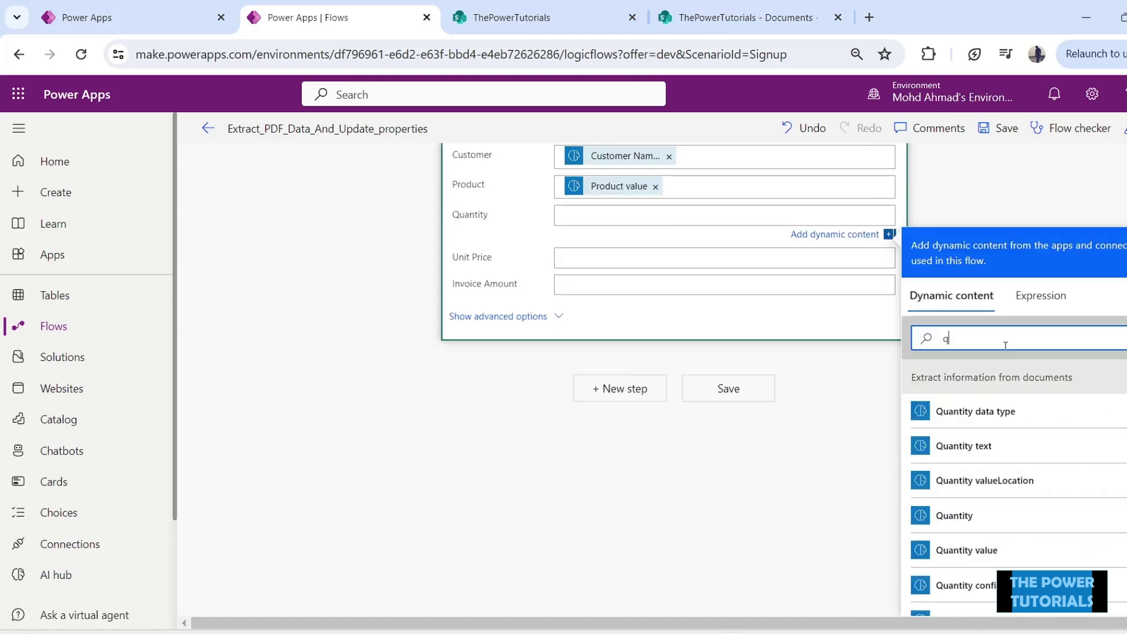
pyautogui.click(996, 549)
# Fill the Unit Price field of Create item with the extracted Unit Price value.
pyautogui.click(592, 265)
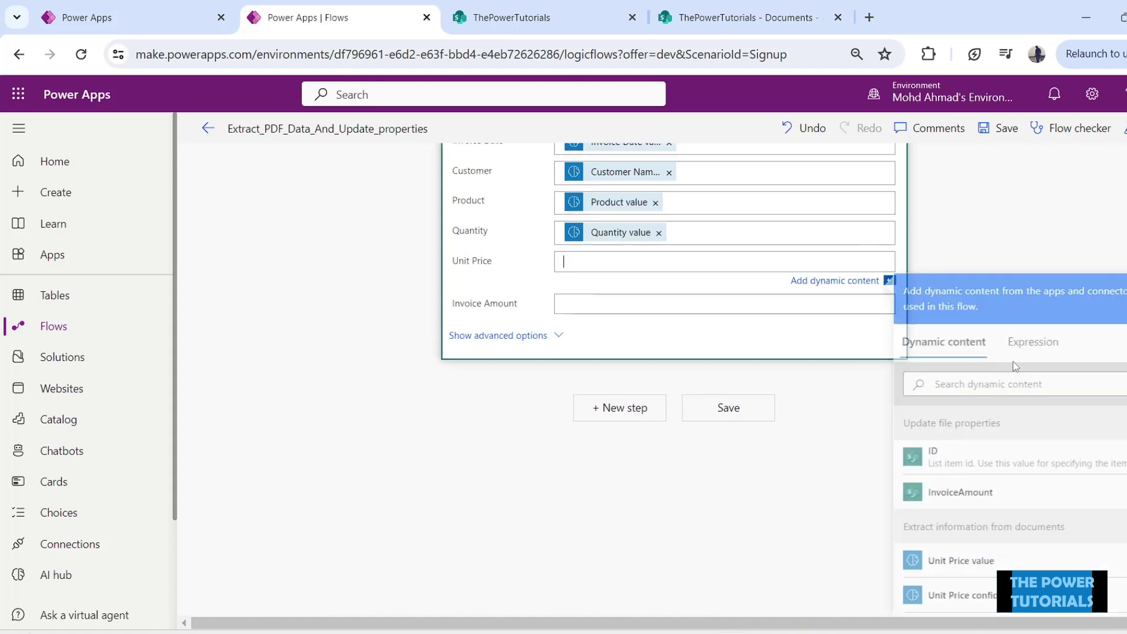
pyautogui.write('unit pri')
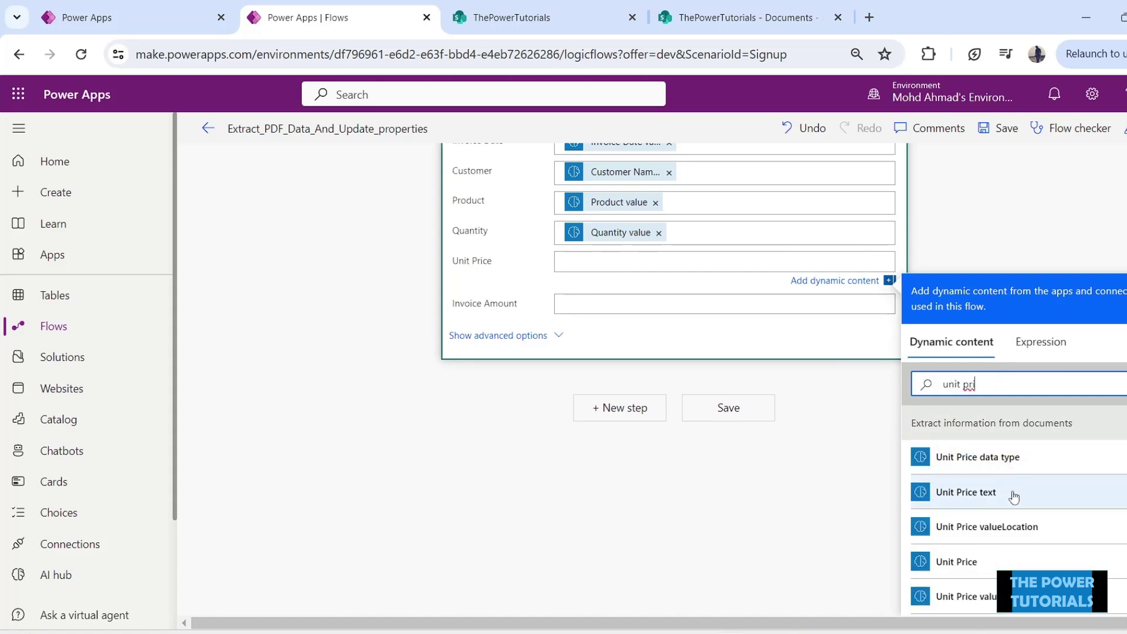
pyautogui.click(992, 597)
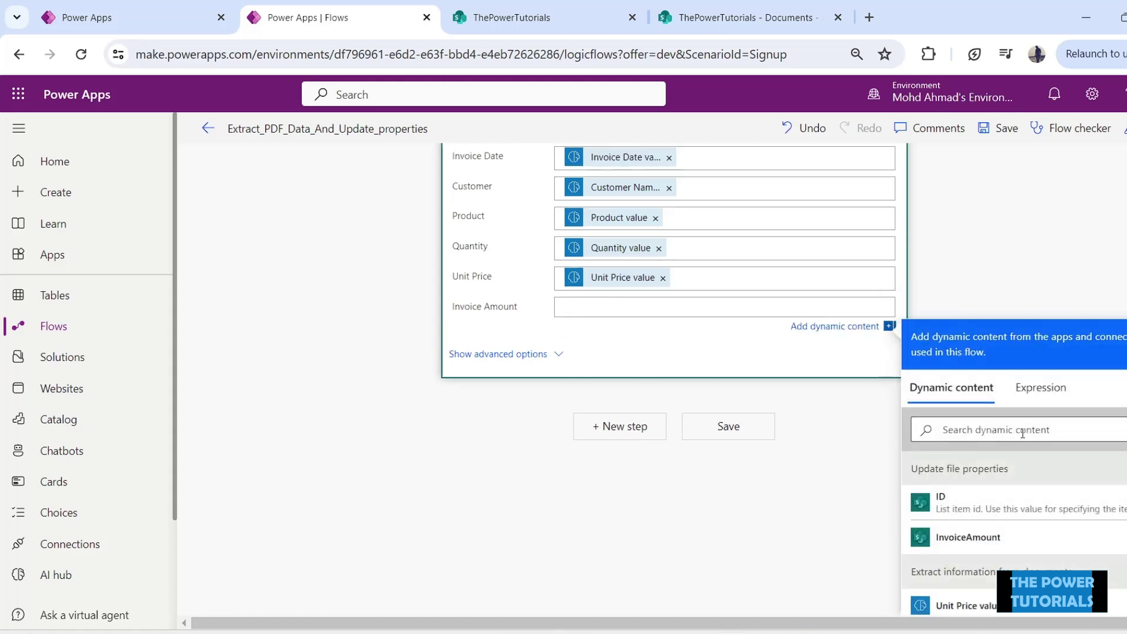
# Fill Create item's Invoice Amount field with the Invoice Value value output of Extract information from documents.
pyautogui.click(1001, 436)
pyautogui.write('invoice value')
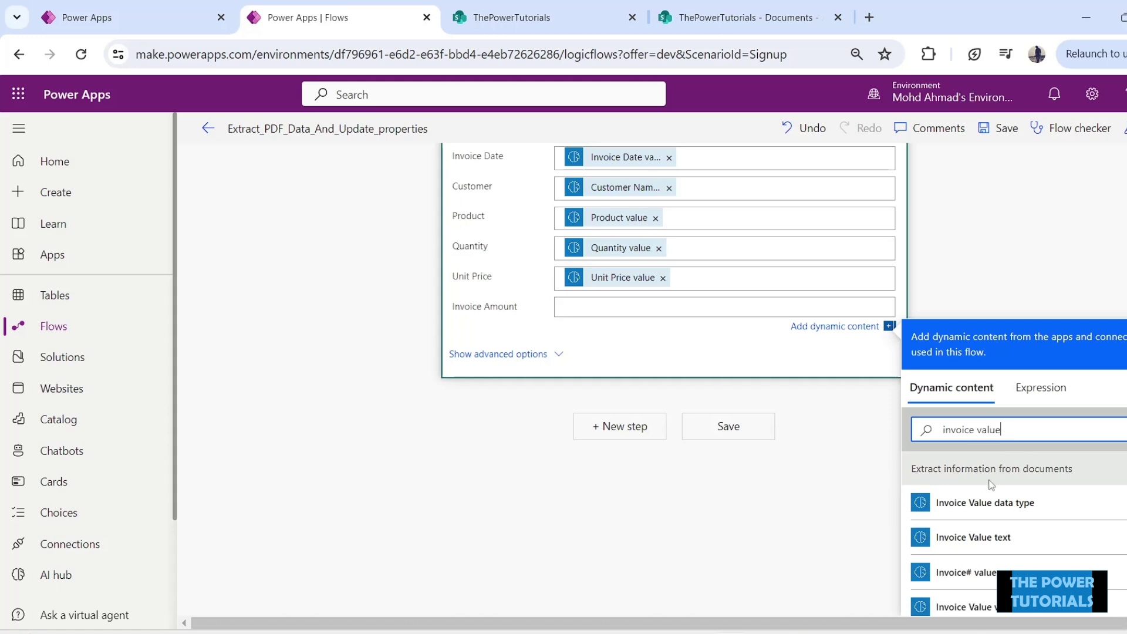
pyautogui.scroll(-1, 1048, 519)
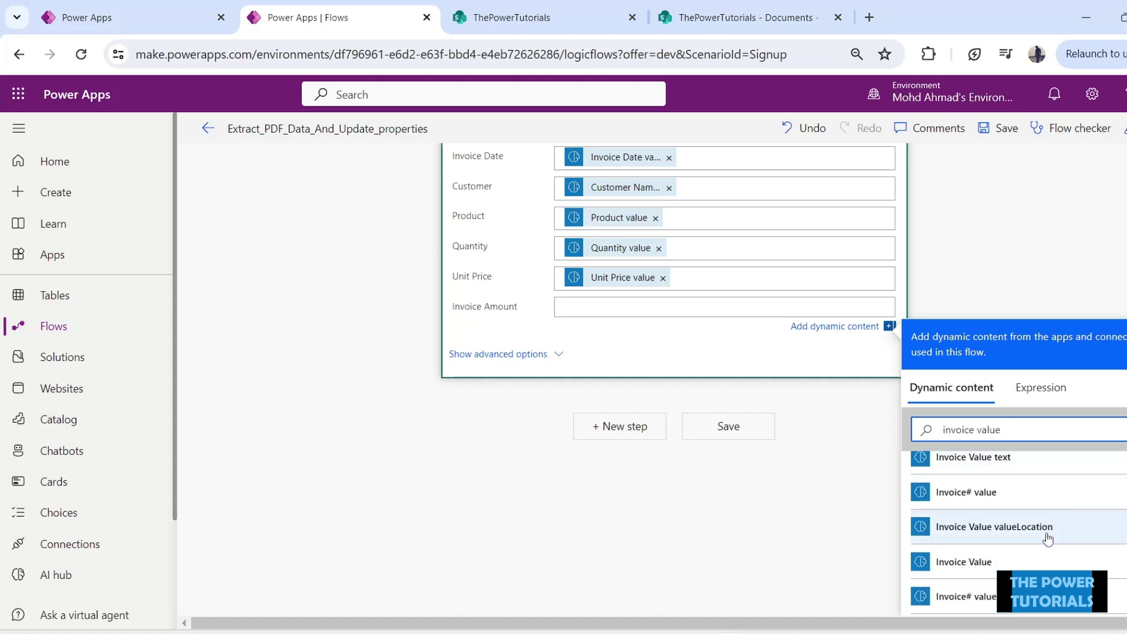
pyautogui.scroll(-2, 1048, 537)
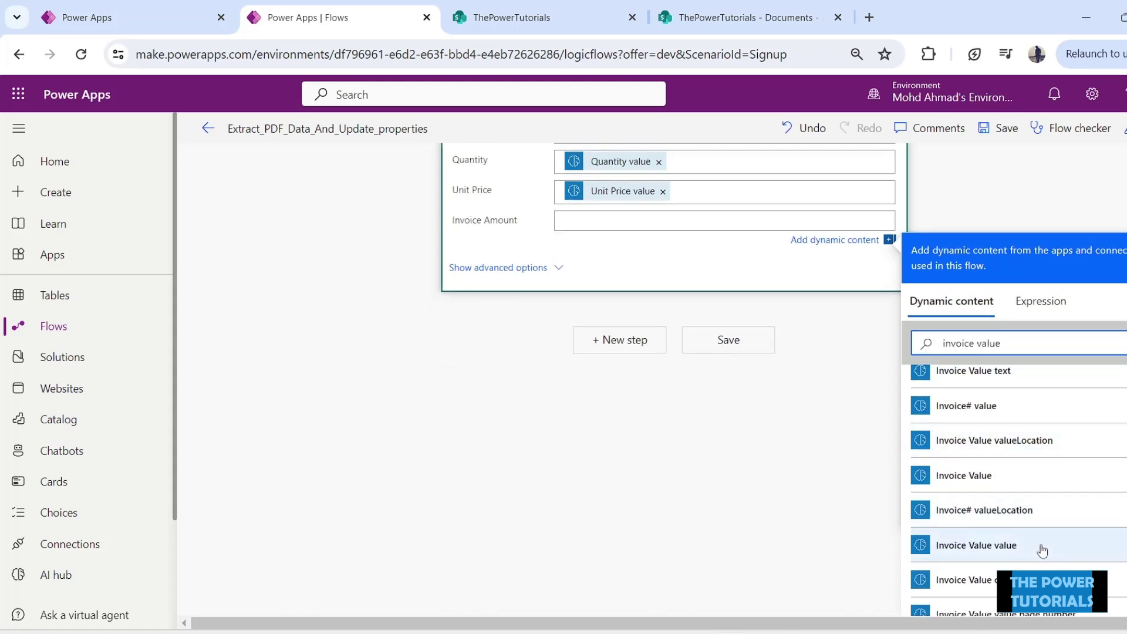
pyautogui.click(992, 547)
pyautogui.scroll(5, 763, 358)
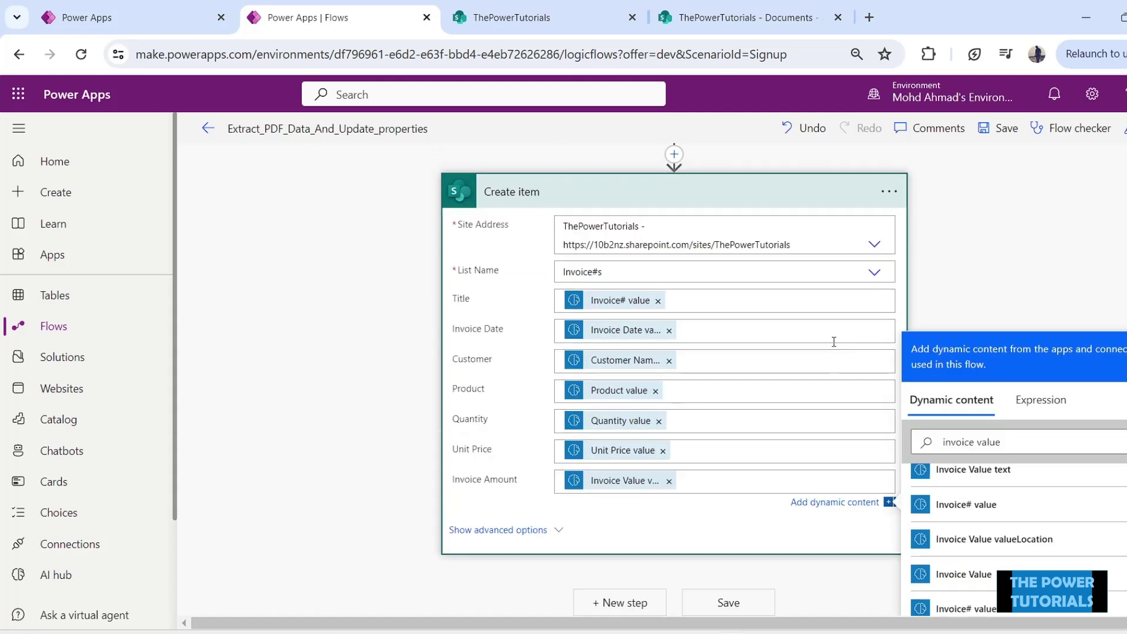
# Save the flow and collapse the Create item action.
pyautogui.scroll(-3, 833, 342)
pyautogui.click(728, 460)
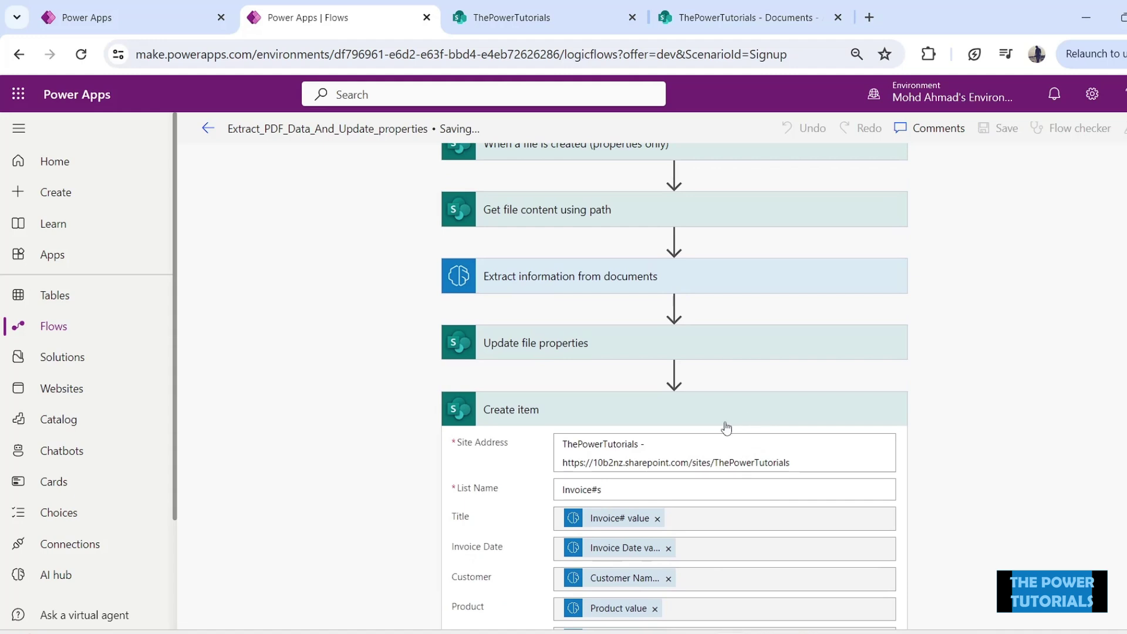
pyautogui.click(736, 419)
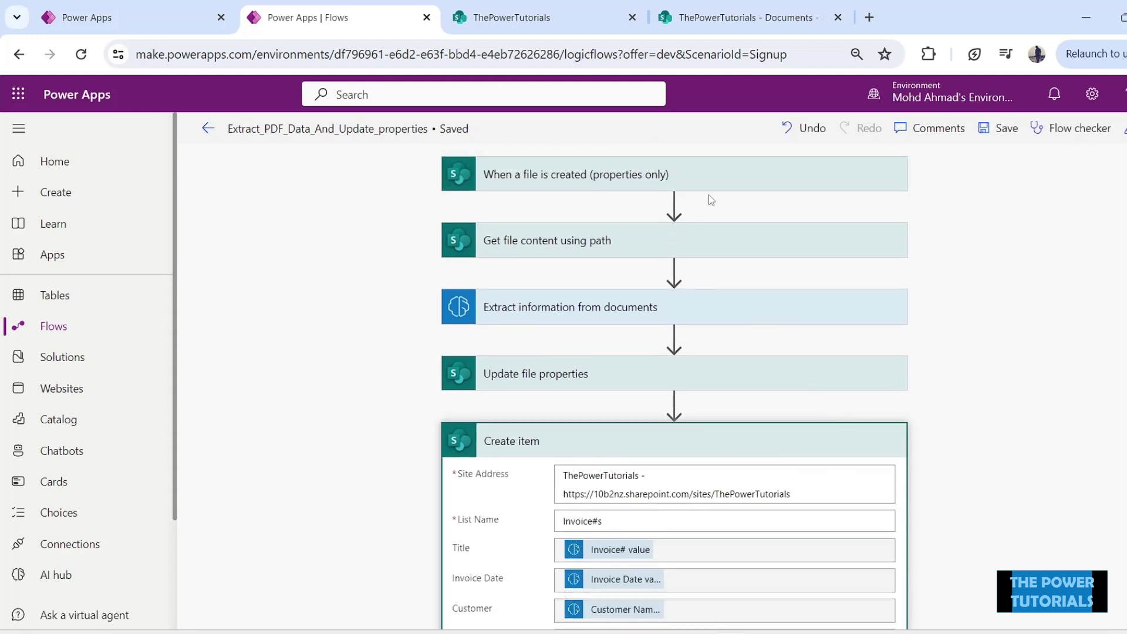
pyautogui.click(763, 448)
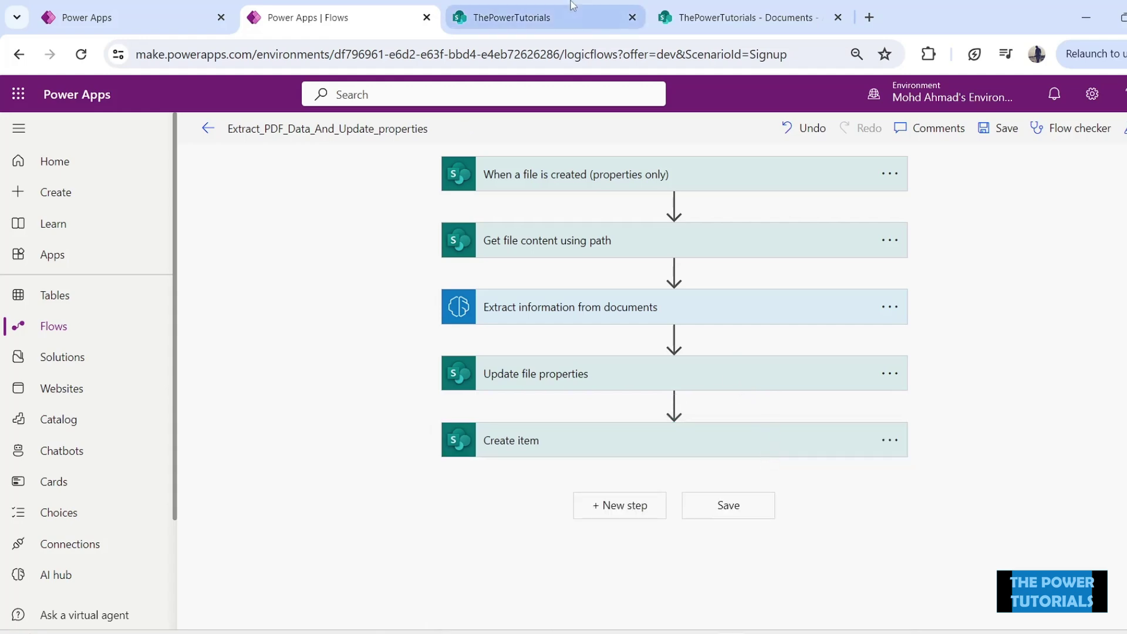
# Upload PDFs 2 to 6 from the InvoiceSamples folder to the SharePoint Documents library.
pyautogui.click(555, 17)
pyautogui.click(333, 19)
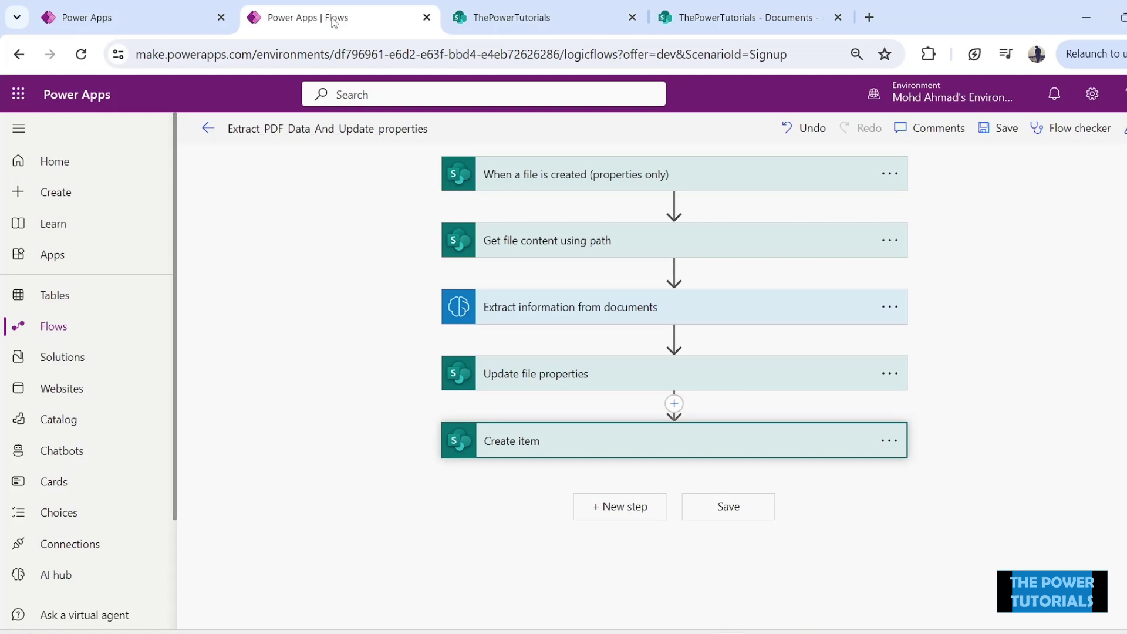
pyautogui.click(742, 18)
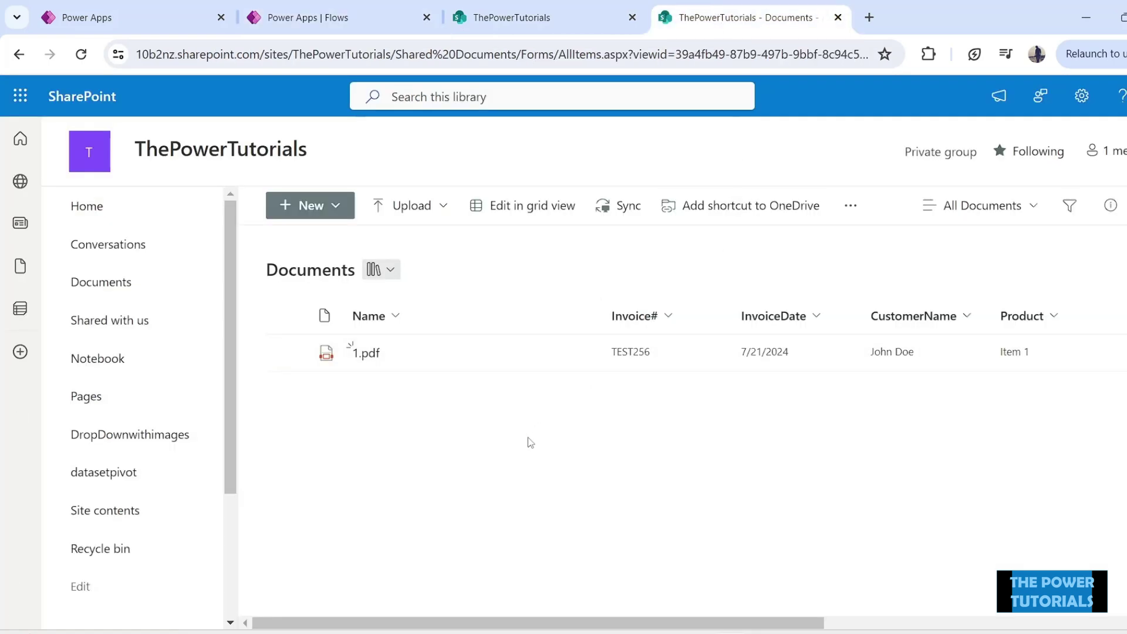
pyautogui.hotkey('alt', 'Tab')
pyautogui.moveTo(298, 308); pyautogui.dragTo(750, 463)
pyautogui.hotkey('alt', 'Tab')
pyautogui.hotkey('alt', 'Tab')
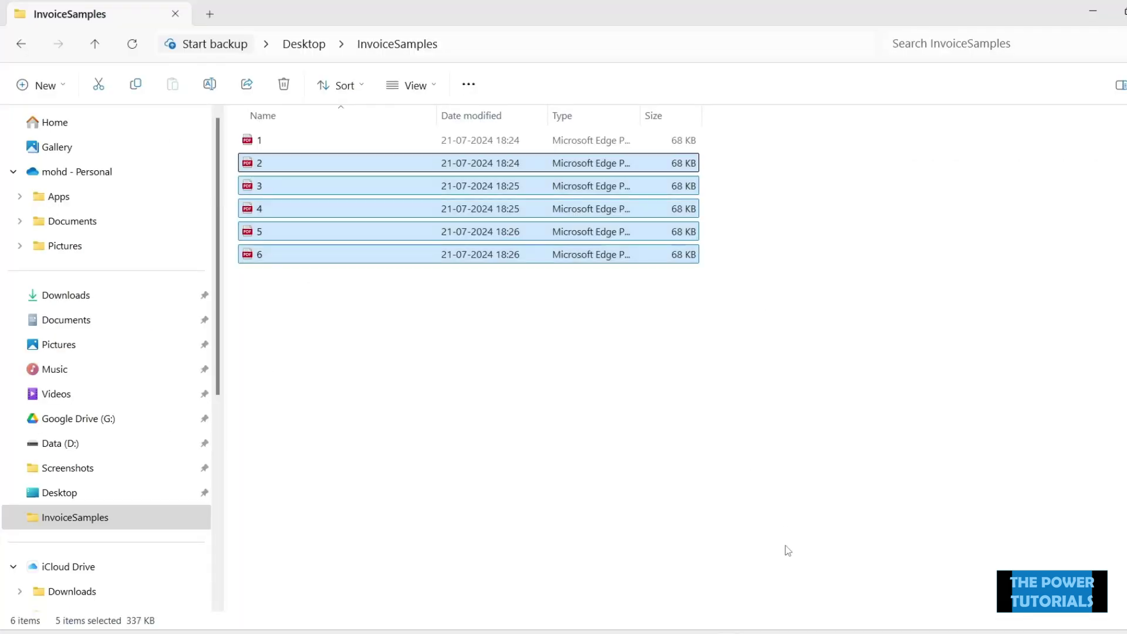
pyautogui.moveTo(347, 264); pyautogui.dragTo(989, 532)
pyautogui.hotkey('alt', 'Tab')
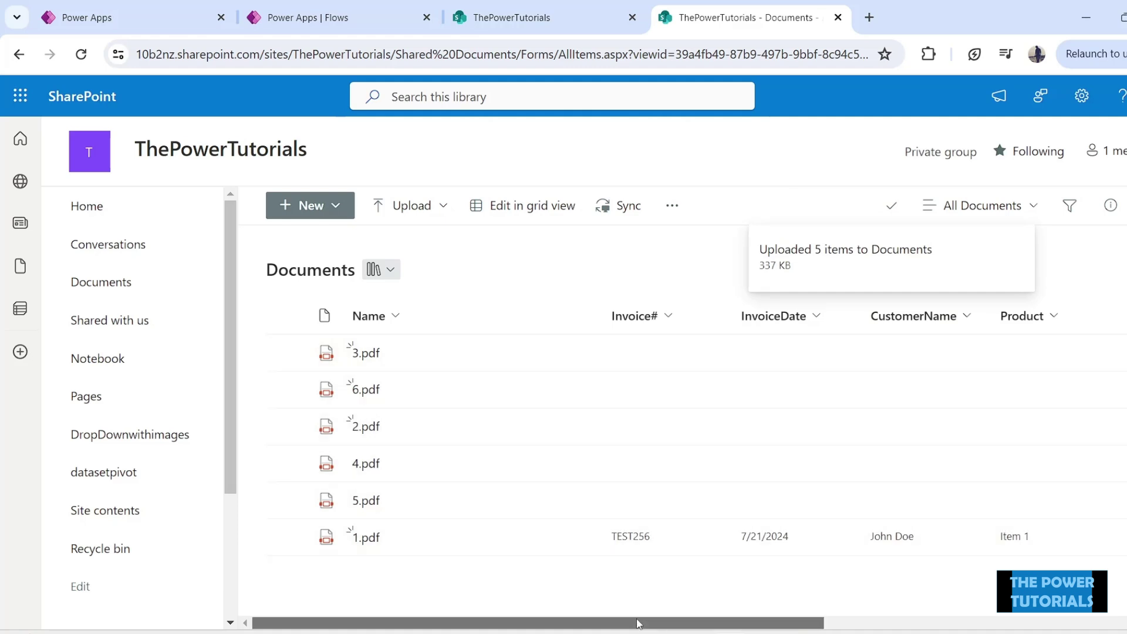
# Check the uploaded files in the Documents library and look over the columns of the Invoice#s list.
pyautogui.moveTo(638, 623)
pyautogui.mouseDown()
pyautogui.moveTo(984, 624)
pyautogui.moveTo(638, 623)
pyautogui.mouseUp()
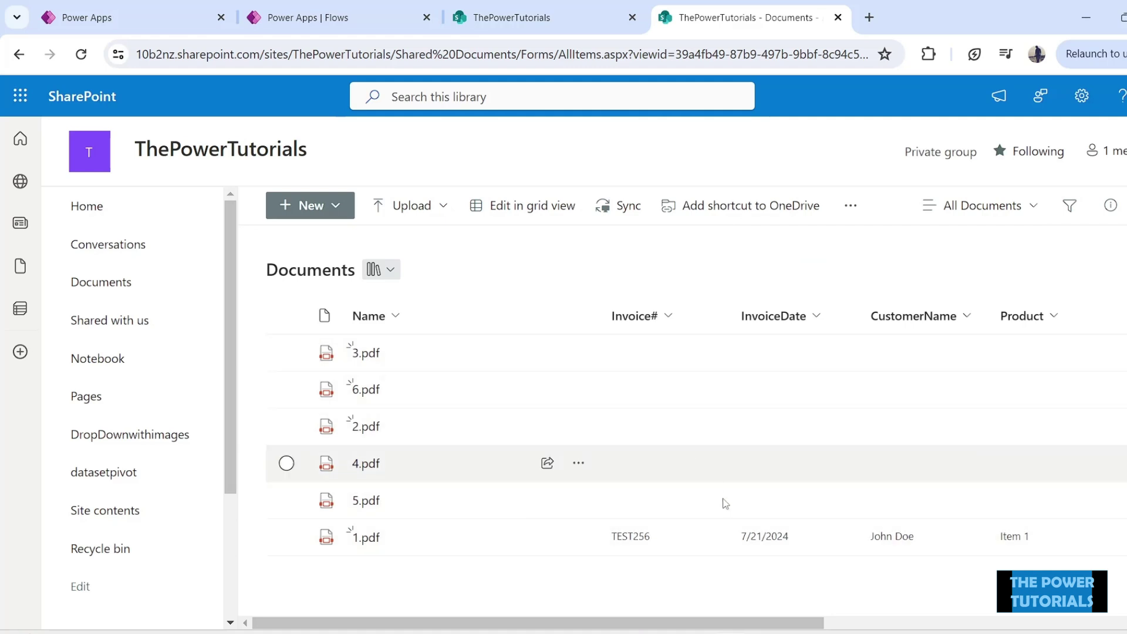
pyautogui.click(573, 19)
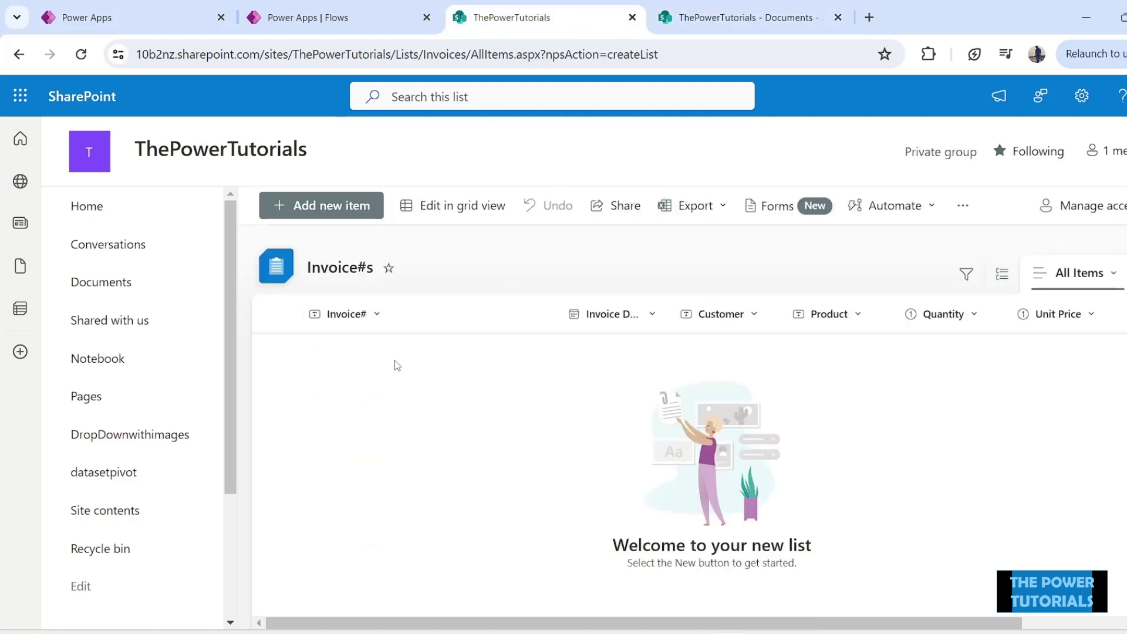
pyautogui.hscroll(5, 572, 623)
pyautogui.hscroll(-5, 528, 619)
# Open the details of the Extract_PDF_Data_And_Update_properties flow and refresh its 28-day run history to check the run statuses.
pyautogui.click(338, 17)
pyautogui.click(208, 125)
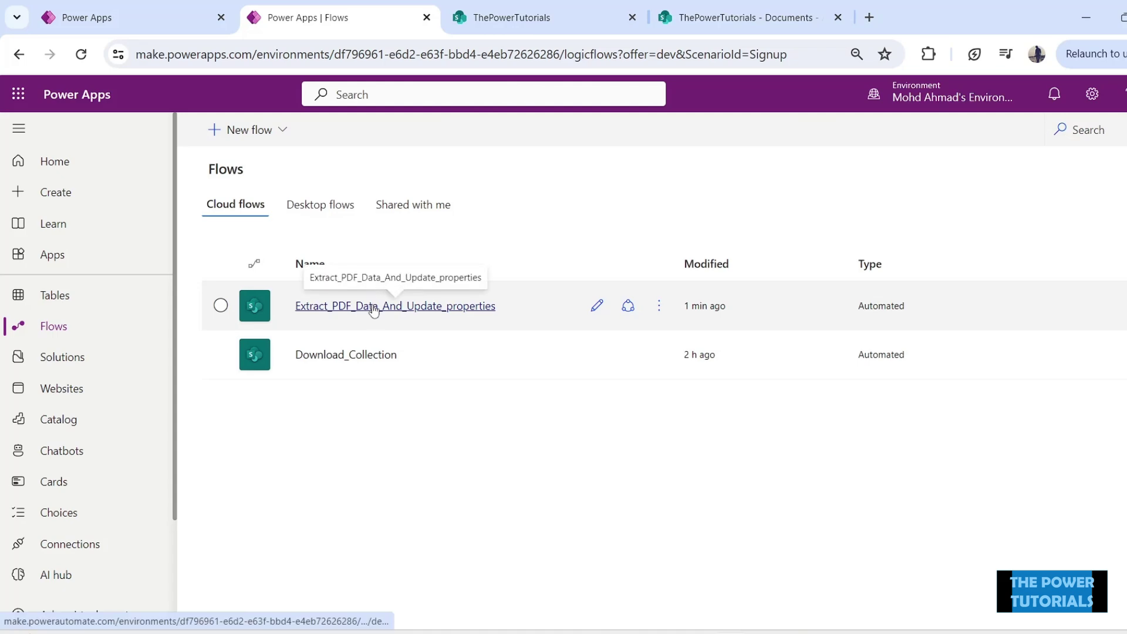
pyautogui.click(374, 311)
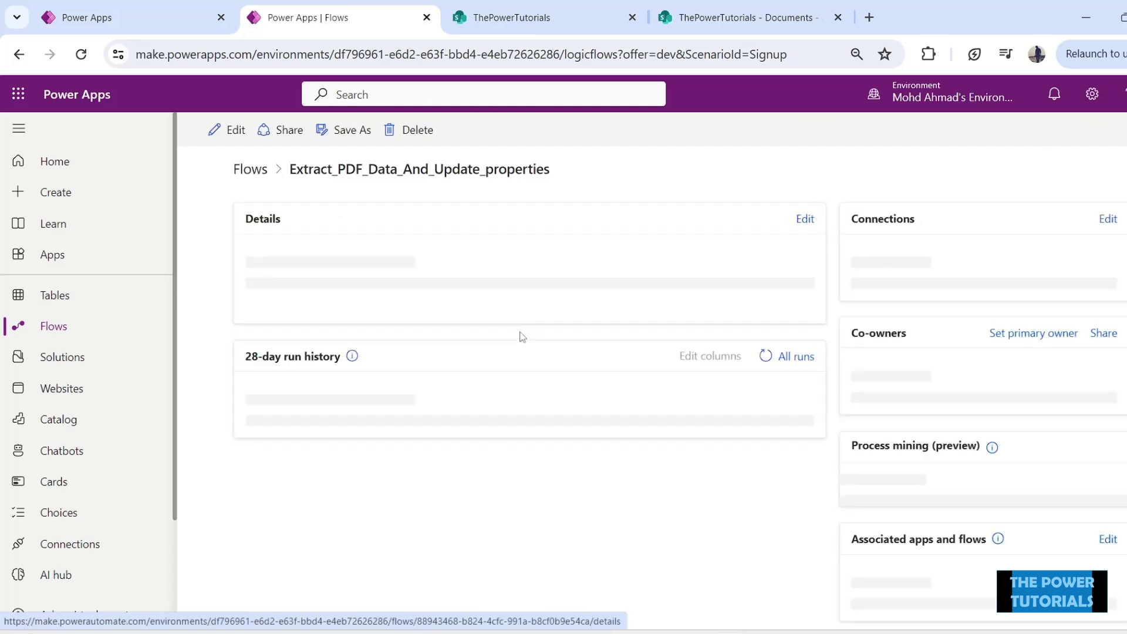
pyautogui.scroll(-3, 522, 337)
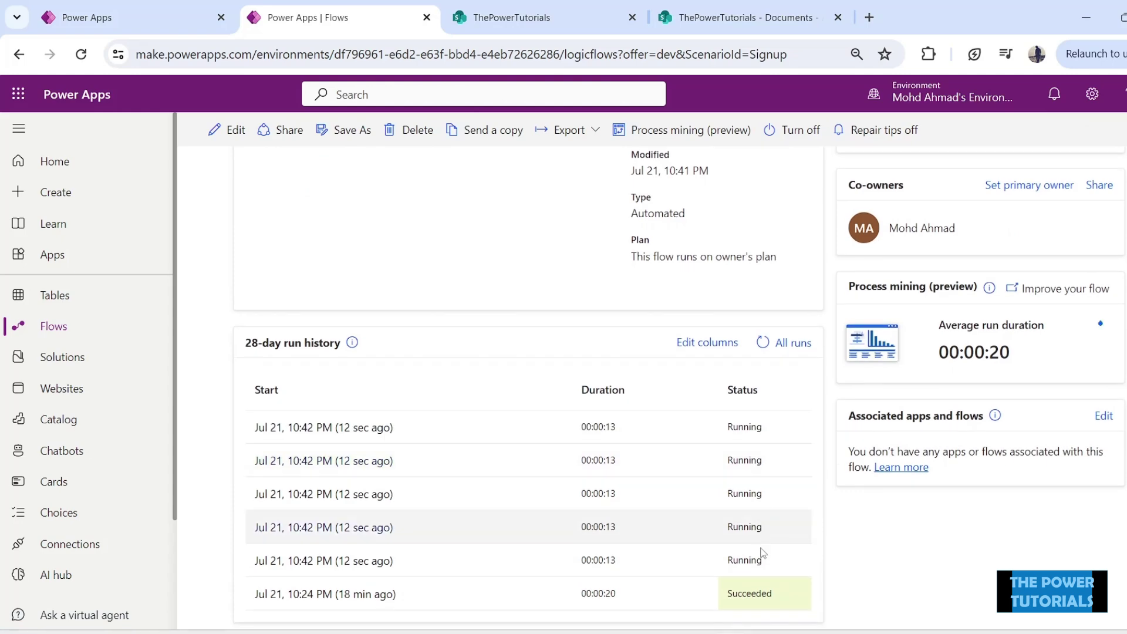
pyautogui.click(762, 345)
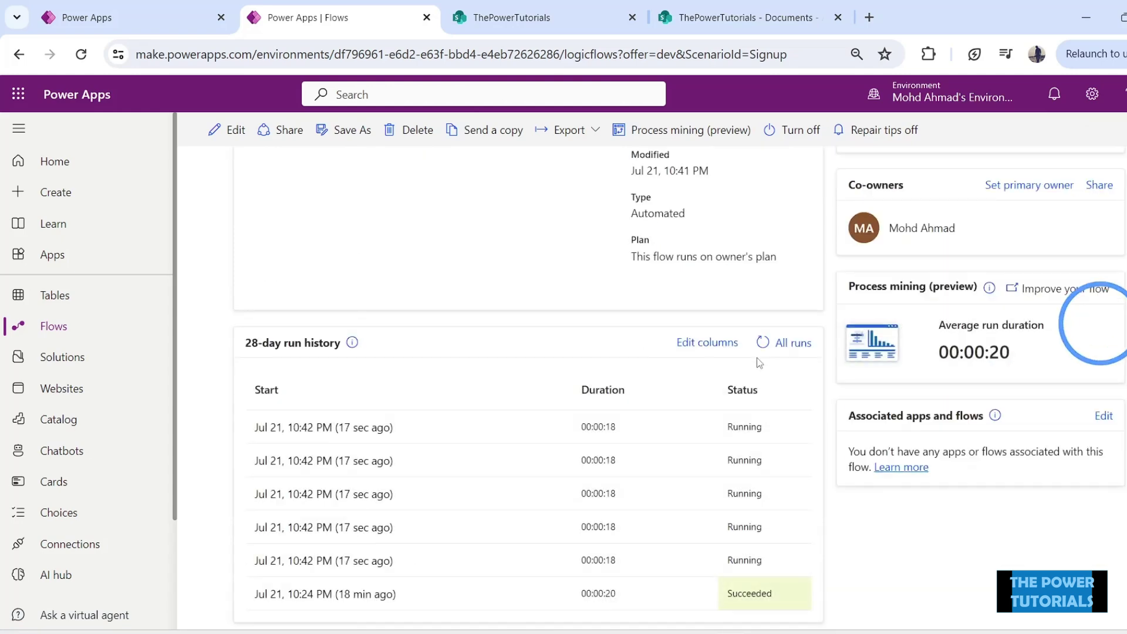
pyautogui.click(762, 345)
pyautogui.scroll(-3, 705, 346)
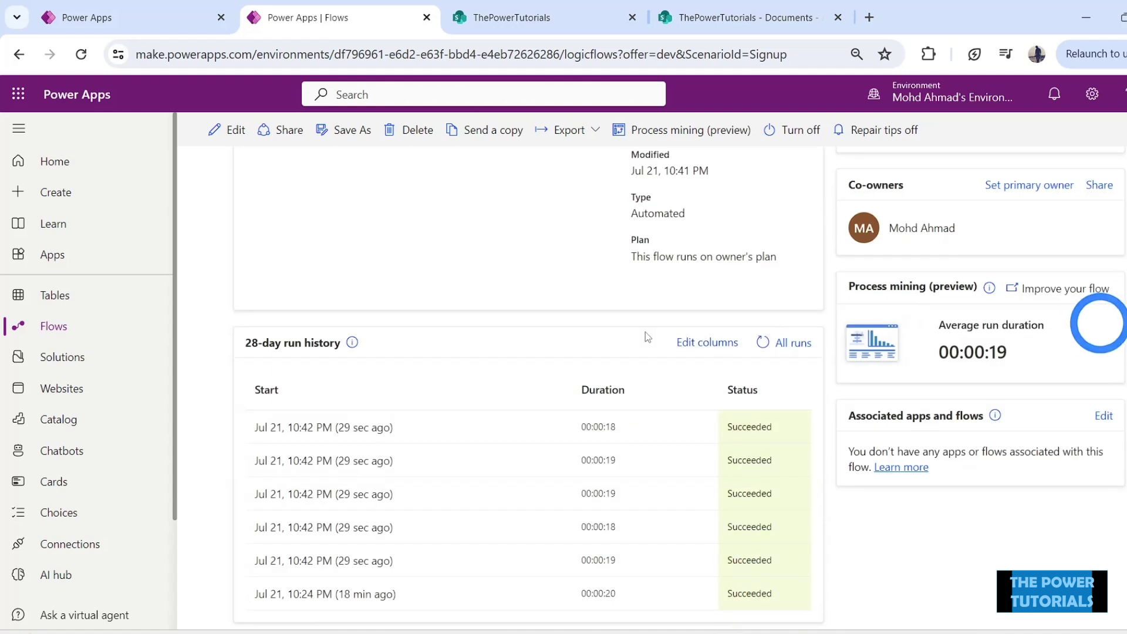
# Reload the SharePoint Documents library and check the invoice properties of the uploaded PDFs.
pyautogui.click(508, 11)
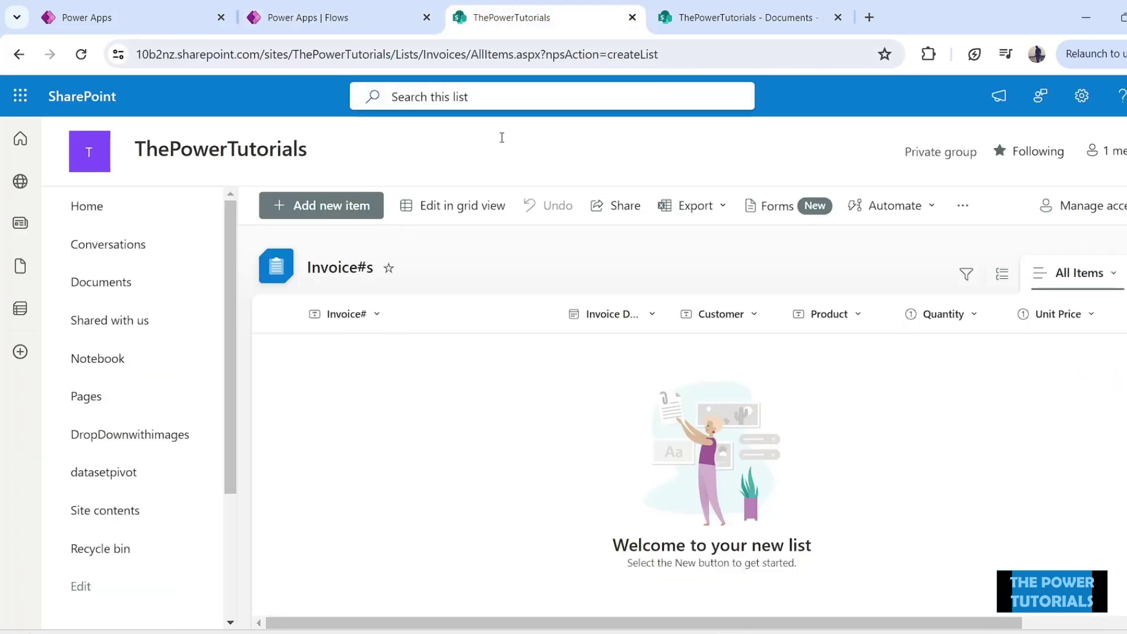
pyautogui.click(710, 17)
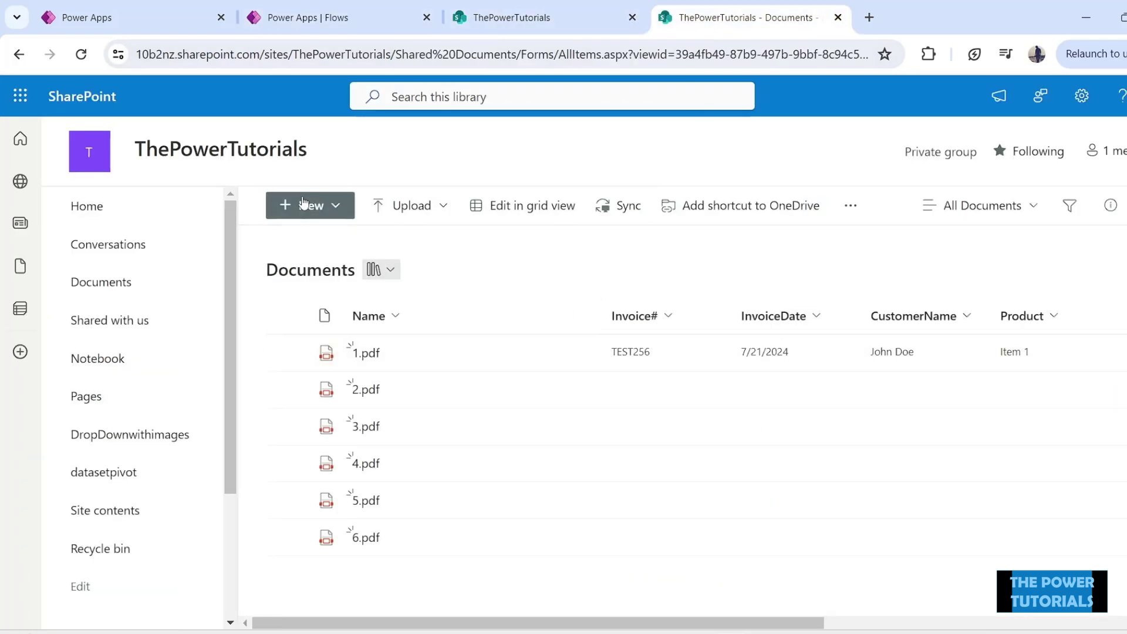
pyautogui.click(88, 55)
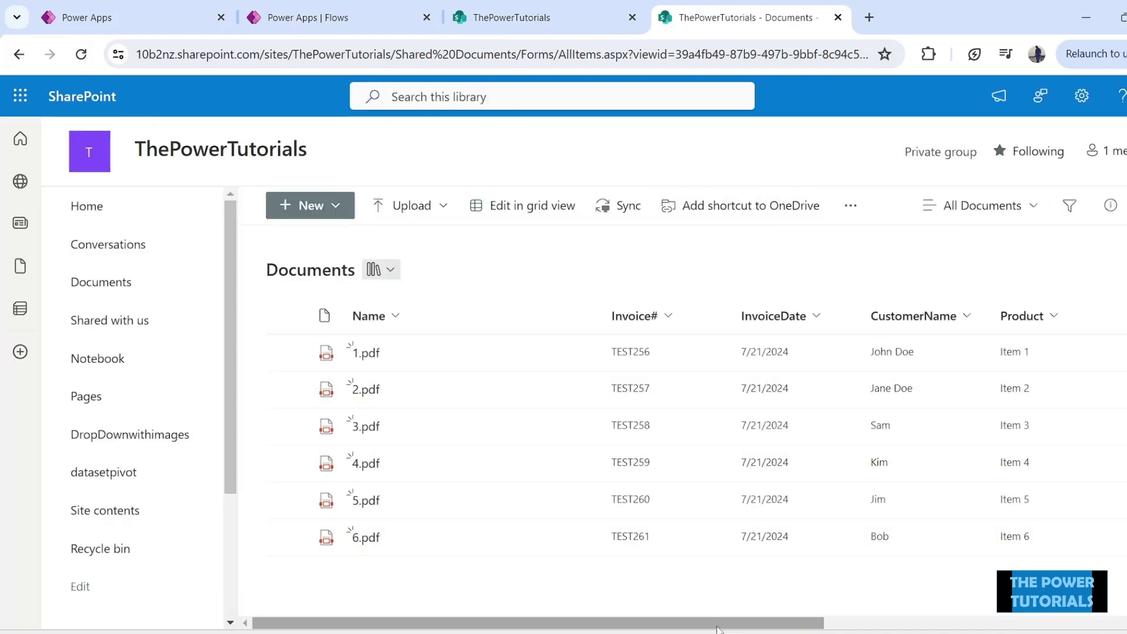
pyautogui.moveTo(711, 627)
pyautogui.mouseDown()
pyautogui.moveTo(1056, 627)
pyautogui.moveTo(711, 626)
pyautogui.mouseUp()
# Reload the Invoice#s list, examine the created items across all columns, and return to the flow in Power Apps.
pyautogui.click(498, 17)
pyautogui.click(82, 55)
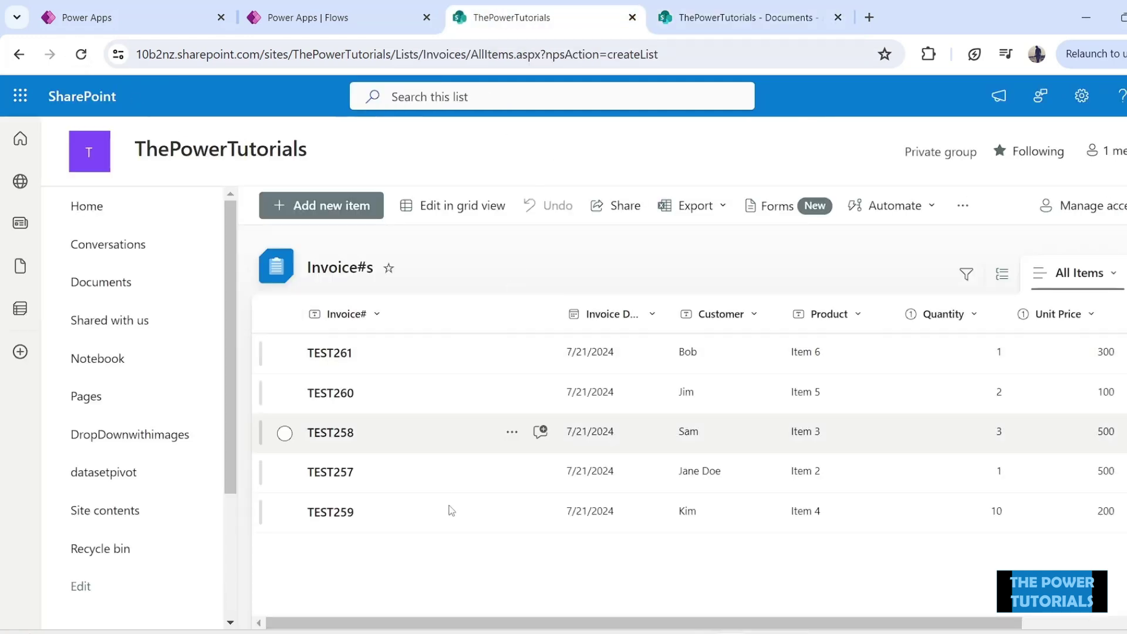
pyautogui.moveTo(558, 622); pyautogui.dragTo(752, 631)
pyautogui.moveTo(884, 629); pyautogui.dragTo(141, 616)
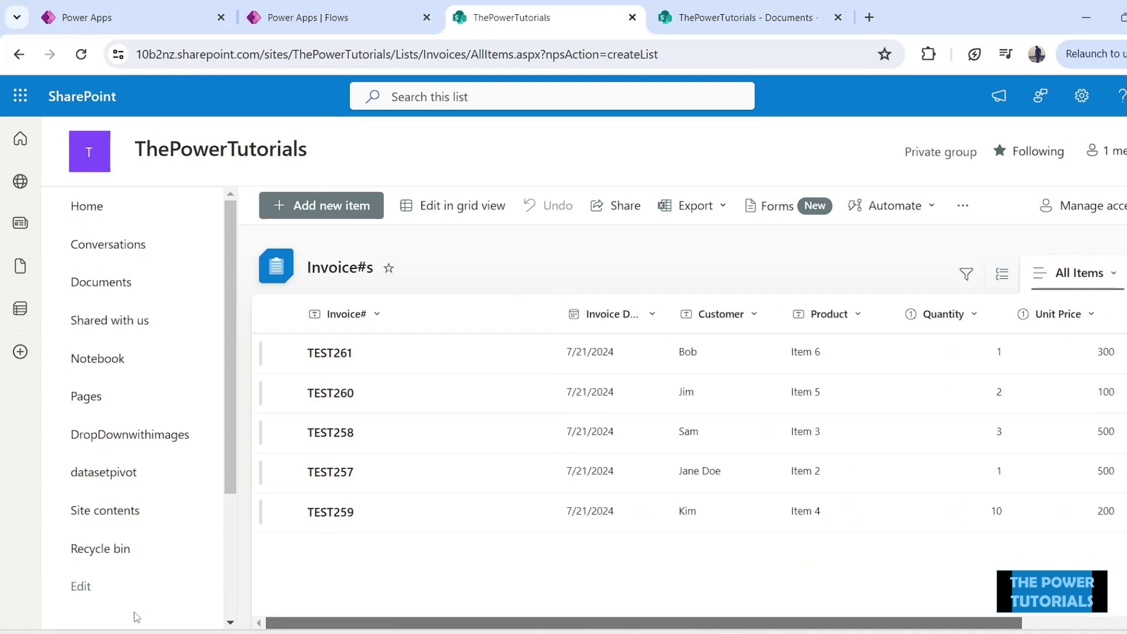
pyautogui.hscroll(3, 587, 411)
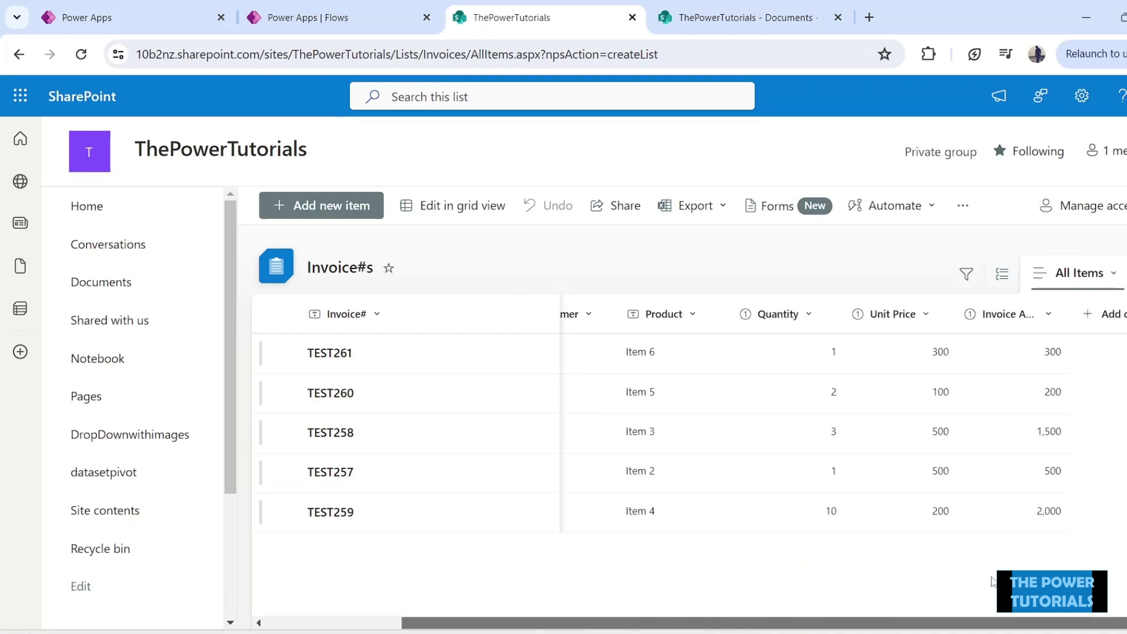
pyautogui.hotkey('ctrl', 'shift', 'Tab')
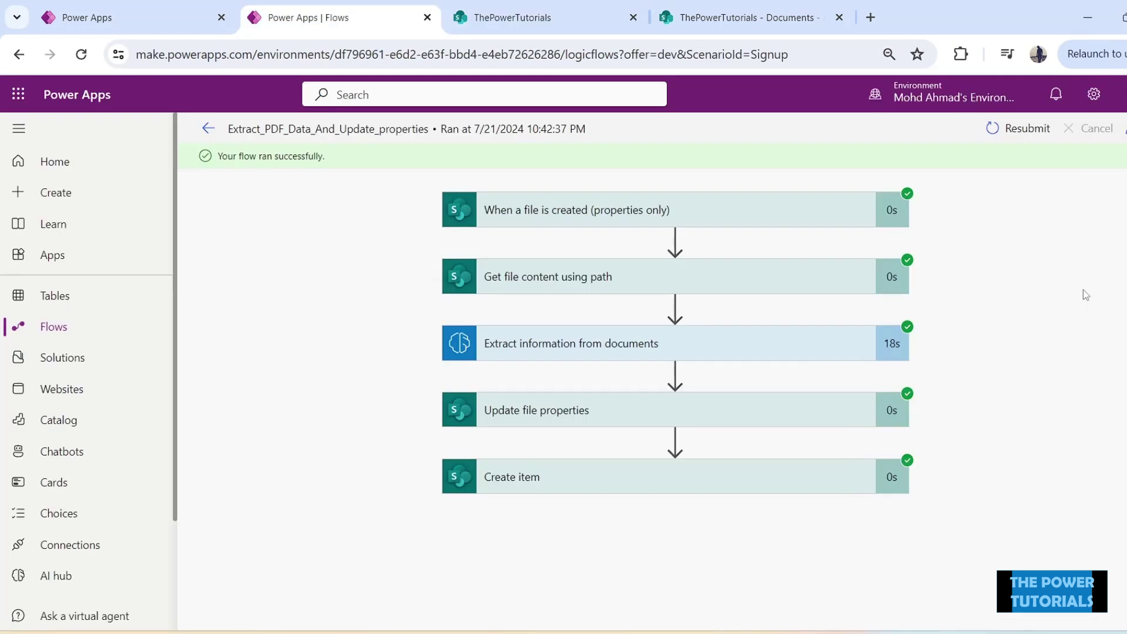